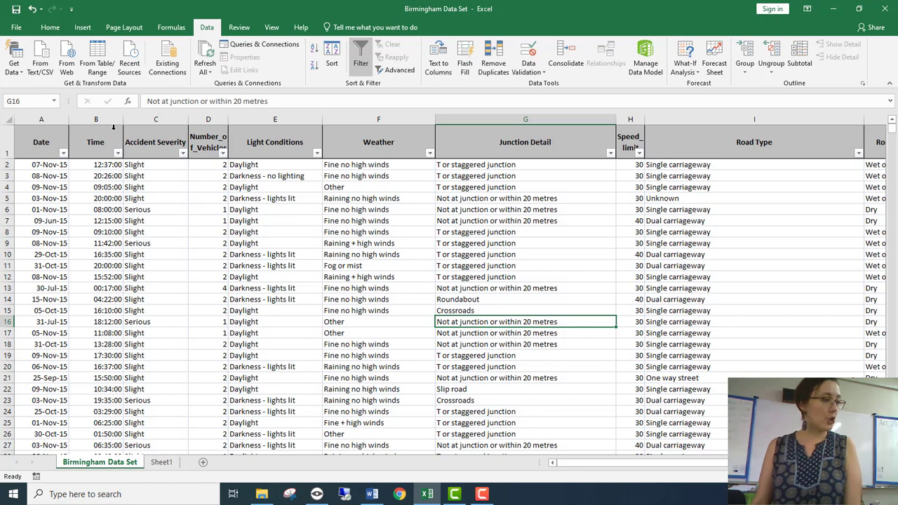
- Copy the entire table from the Birmingham Data Set sheet and paste it into Sheet1 starting at cell A1
left_click(137, 167)
left_click(43, 176)
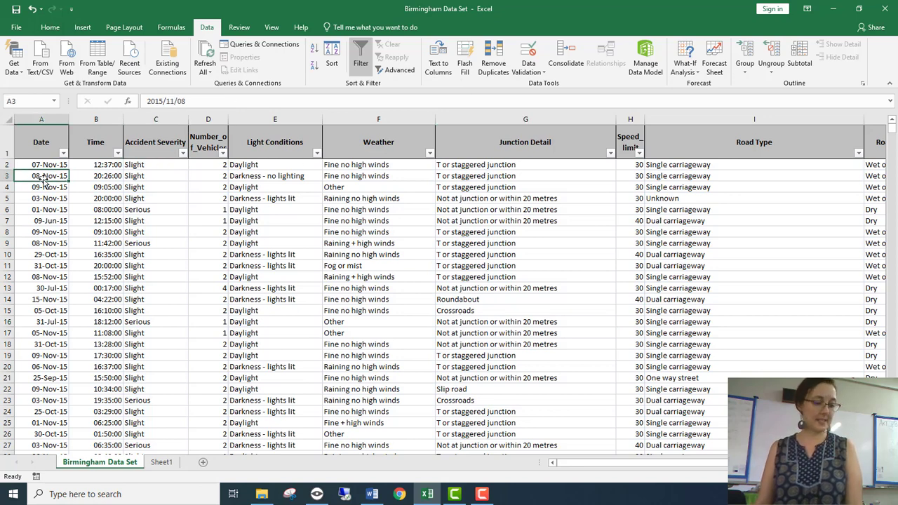
key("ctrl+a")
scroll(44, 180, "right", 1)
key("ctrl+c")
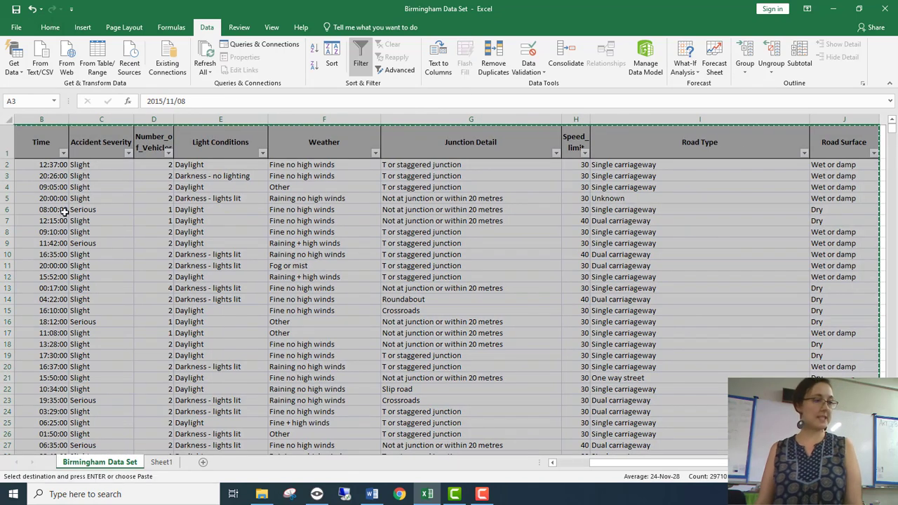
left_click(172, 463)
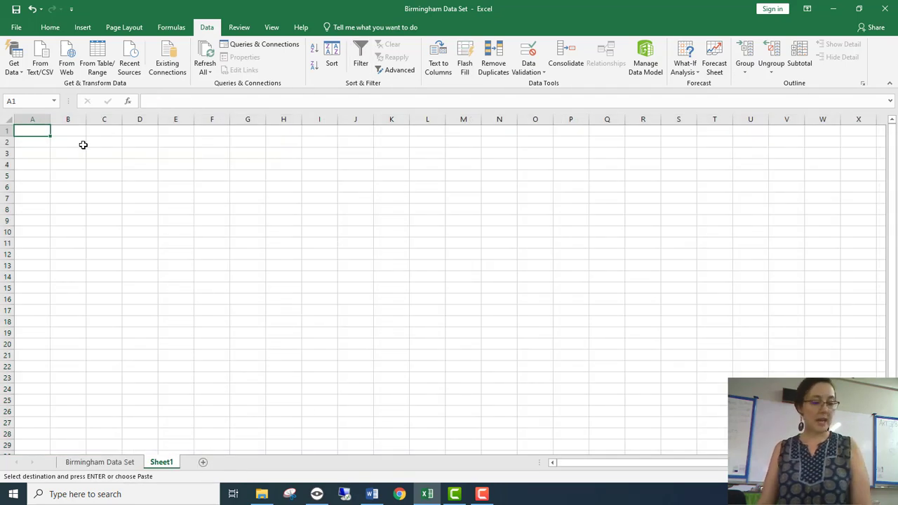
key("ctrl+v")
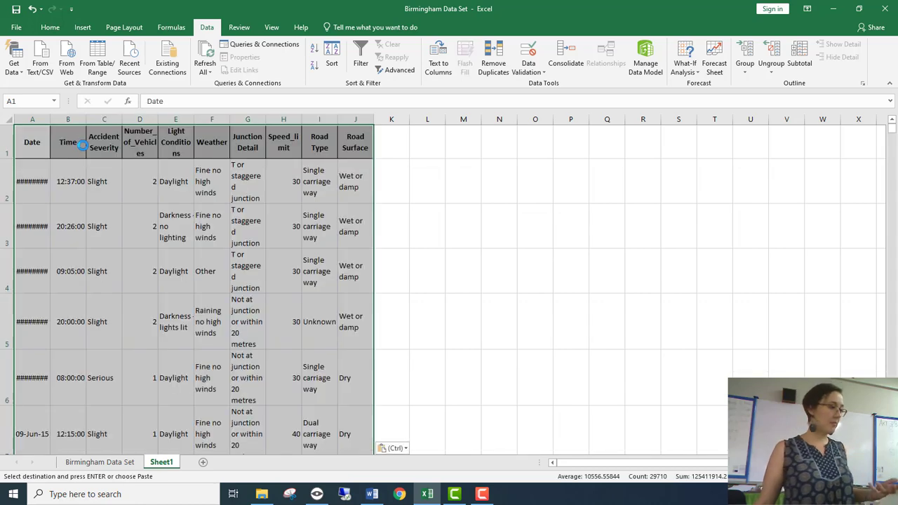
- AutoFit the widths of columns A to J in the pasted table on Sheet1
left_click(68, 184)
left_click_drag(28, 136, 327, 224)
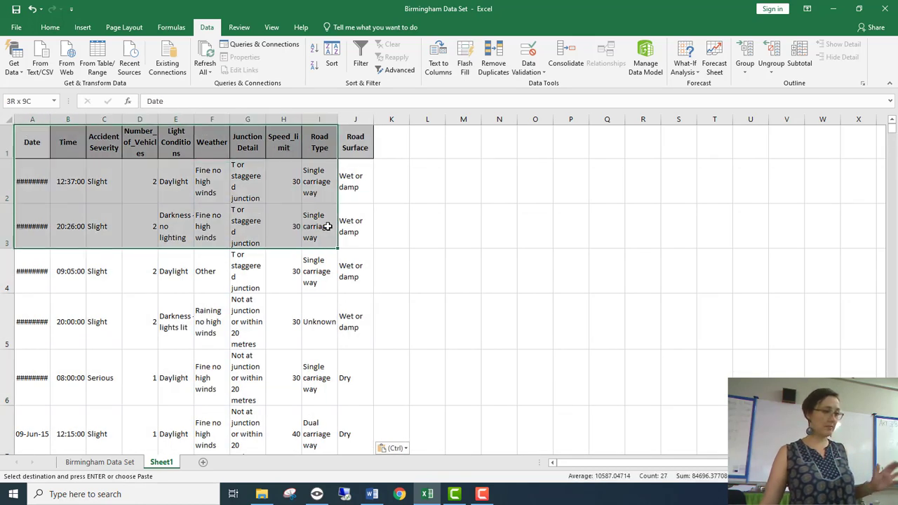
left_click(325, 226)
left_click(32, 120)
left_click_drag(184, 112, 393, 127)
double_click(374, 121)
left_click(377, 120)
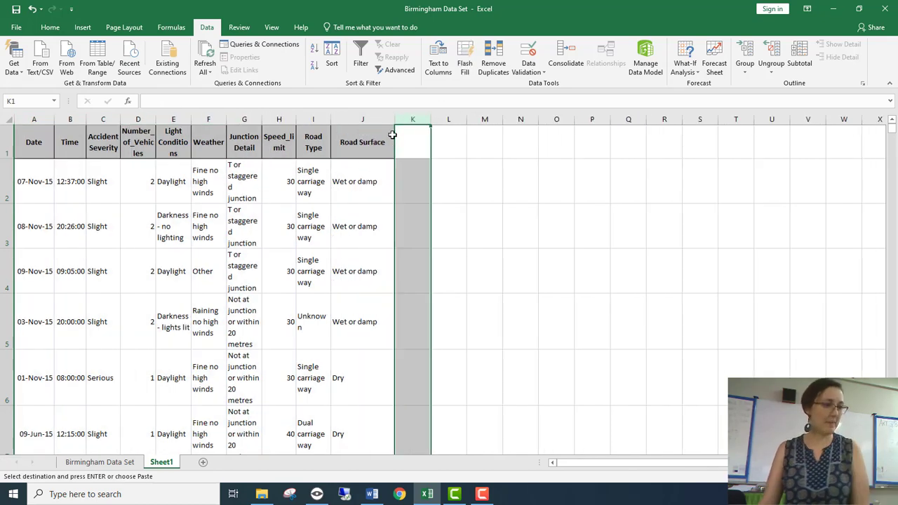
left_click(374, 148)
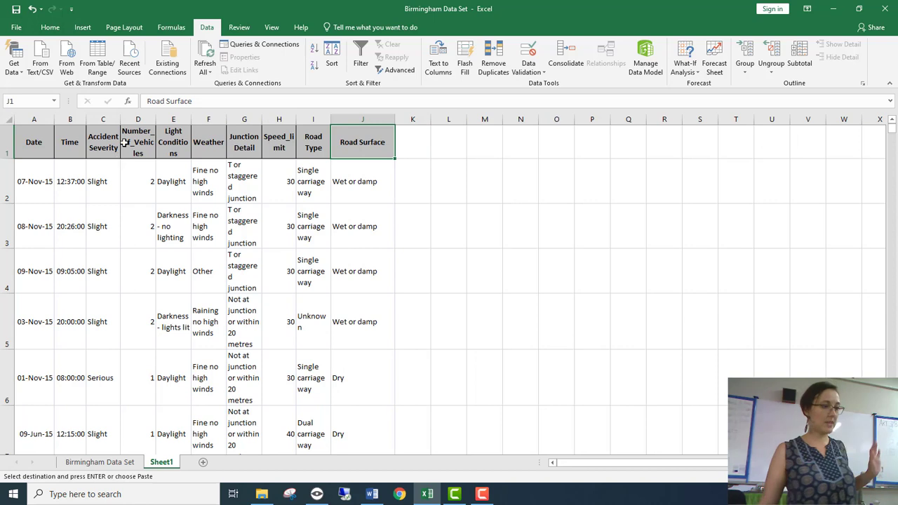
left_click(256, 173)
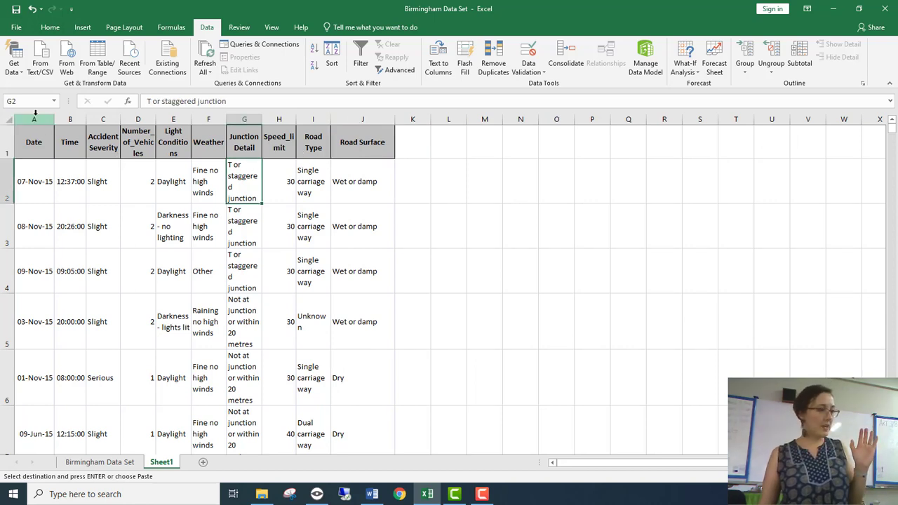
- Remove duplicates from columns A to J on Sheet1, comparing only the Junction Detail column and treating the first row as headers
left_click_drag(35, 112, 389, 119)
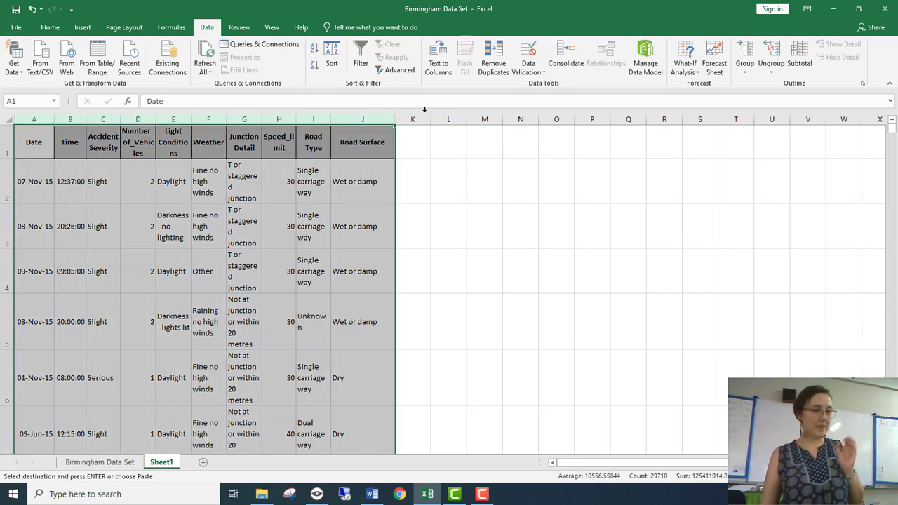
left_click(496, 68)
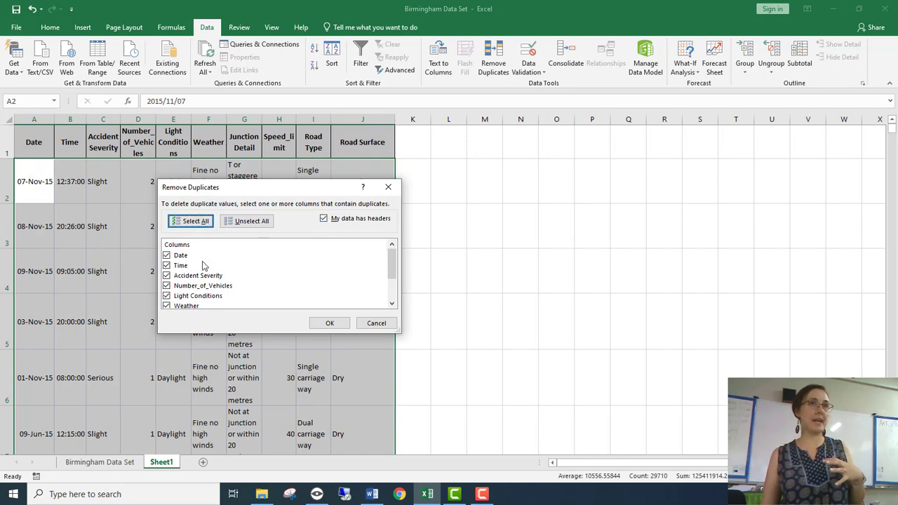
left_click(244, 223)
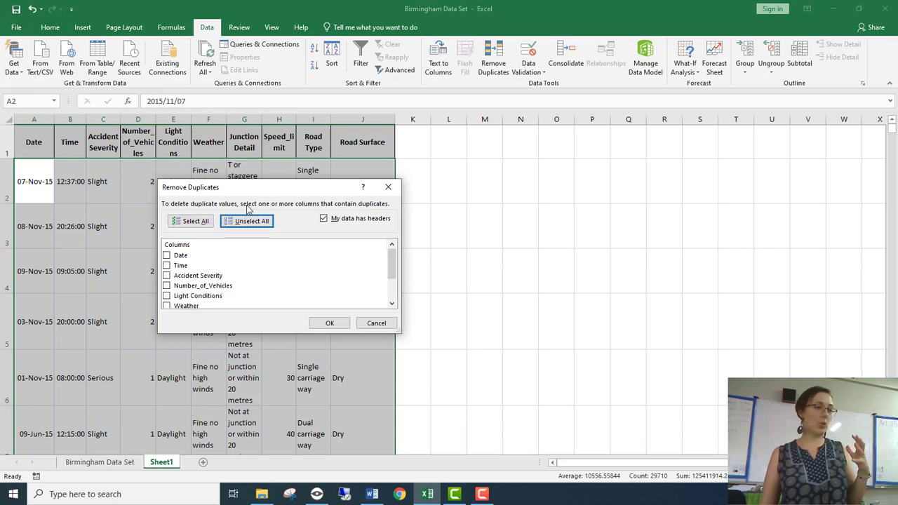
left_click_drag(258, 187, 518, 169)
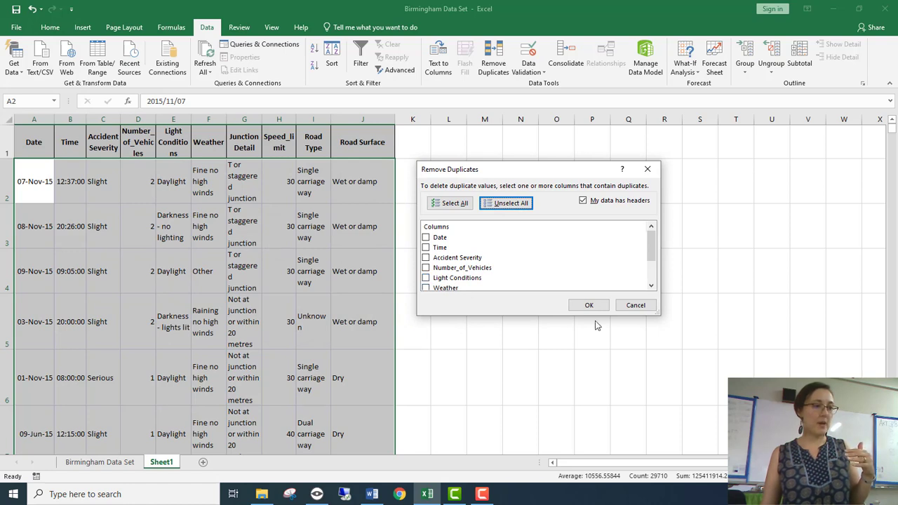
left_click(652, 285)
left_click(652, 285)
left_click(651, 286)
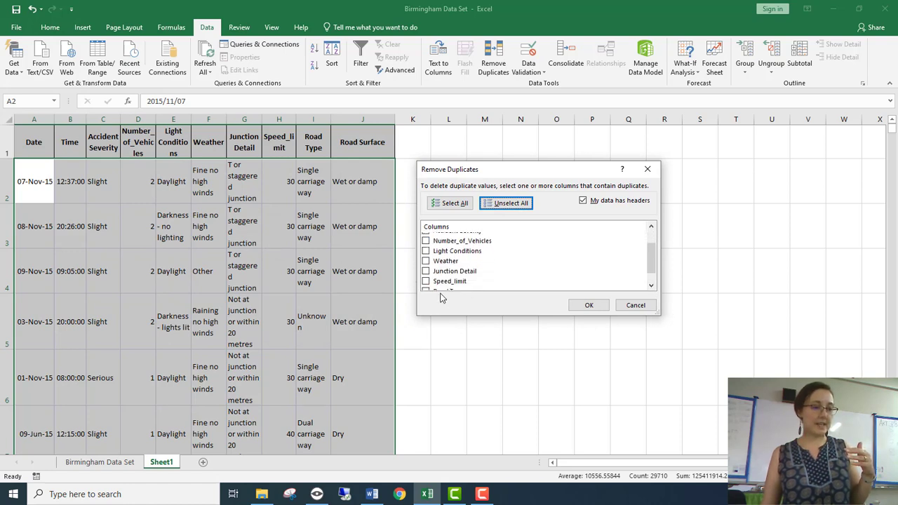
left_click(426, 272)
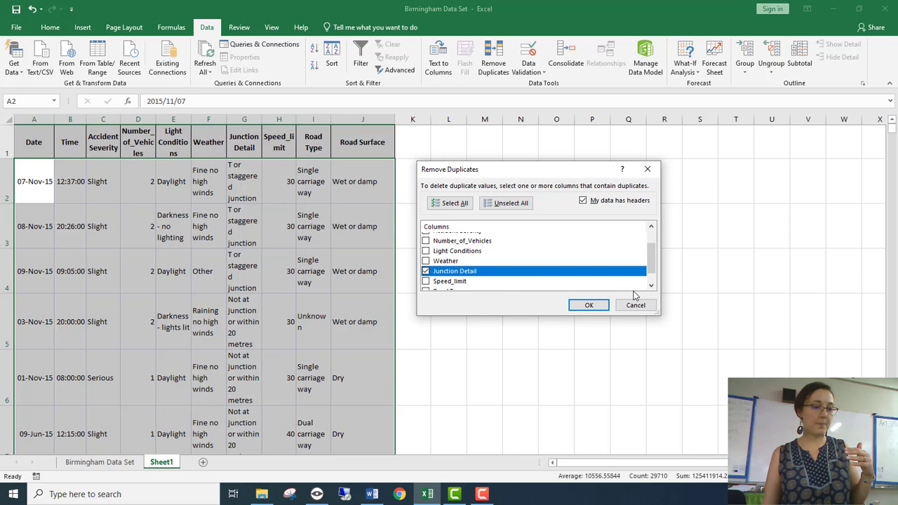
left_click(589, 305)
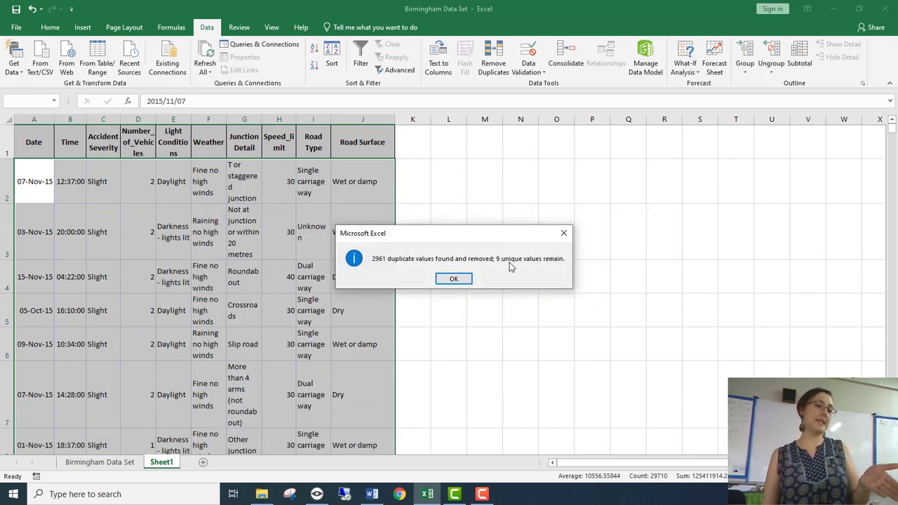
left_click(469, 280)
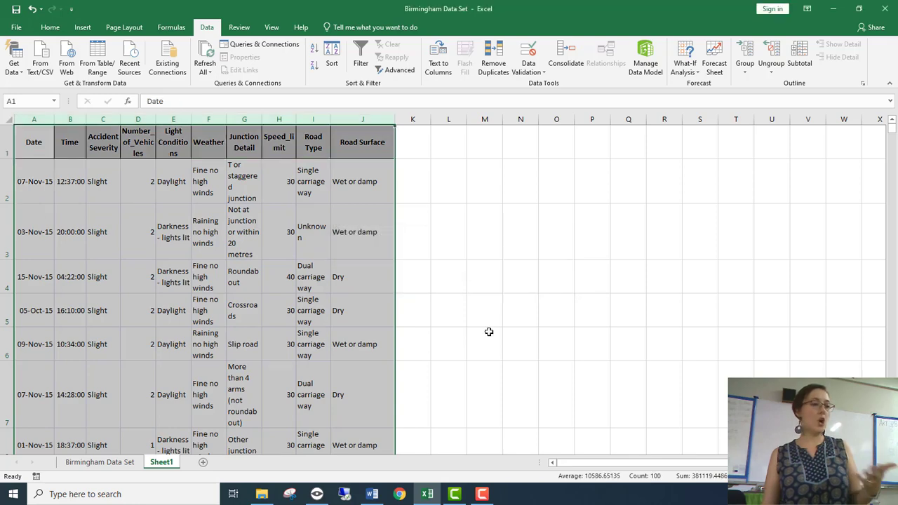
- Examine the remaining unique Junction Detail entries in cells G2 to G10 against the rest of their rows
left_click_drag(238, 179, 238, 384)
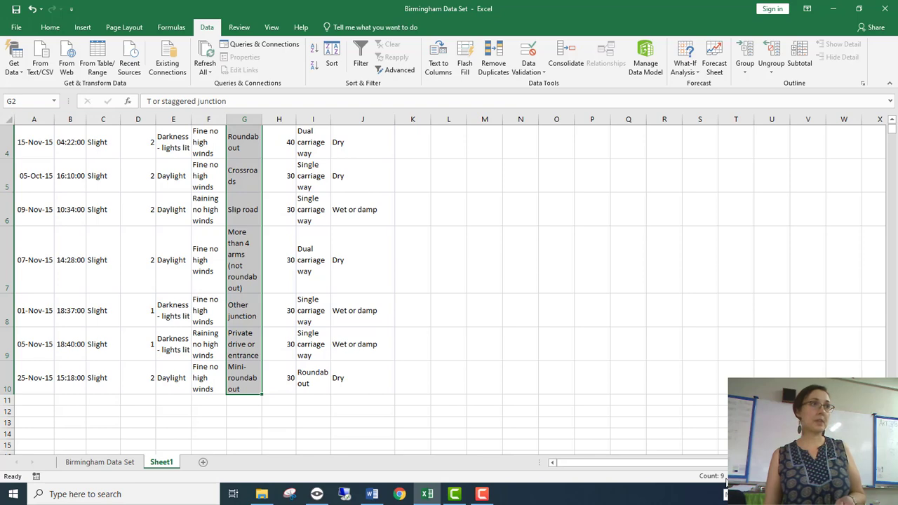
left_click(234, 190)
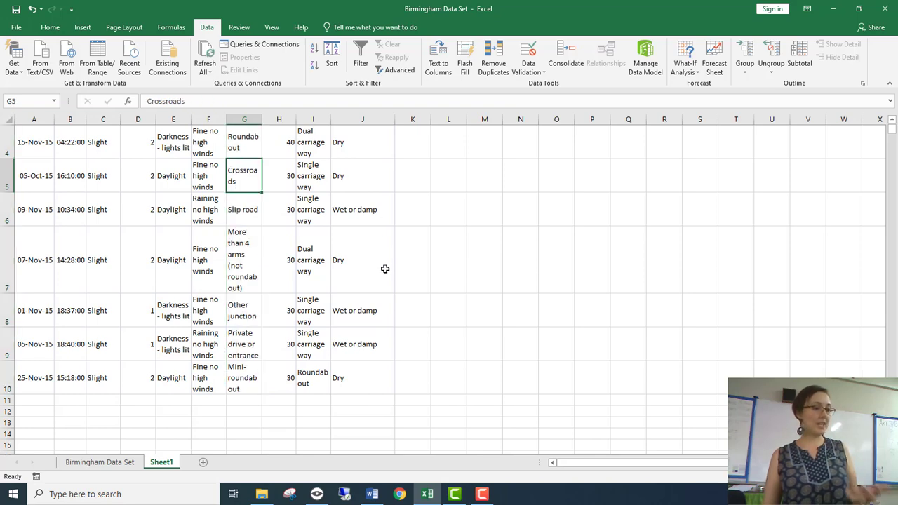
scroll(386, 269, "up", 1)
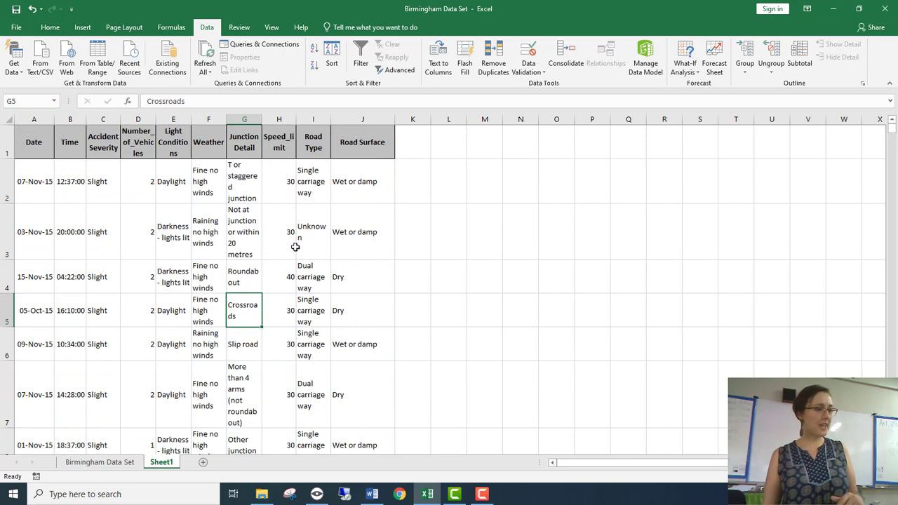
left_click(179, 168)
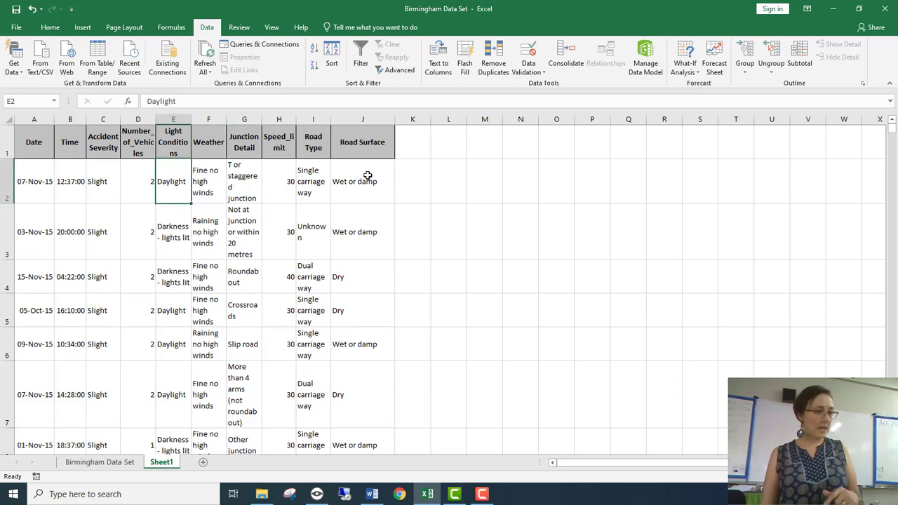
left_click(131, 341)
- Return to the Birmingham Data Set sheet and open the recent workbook School Admin
left_click(112, 461)
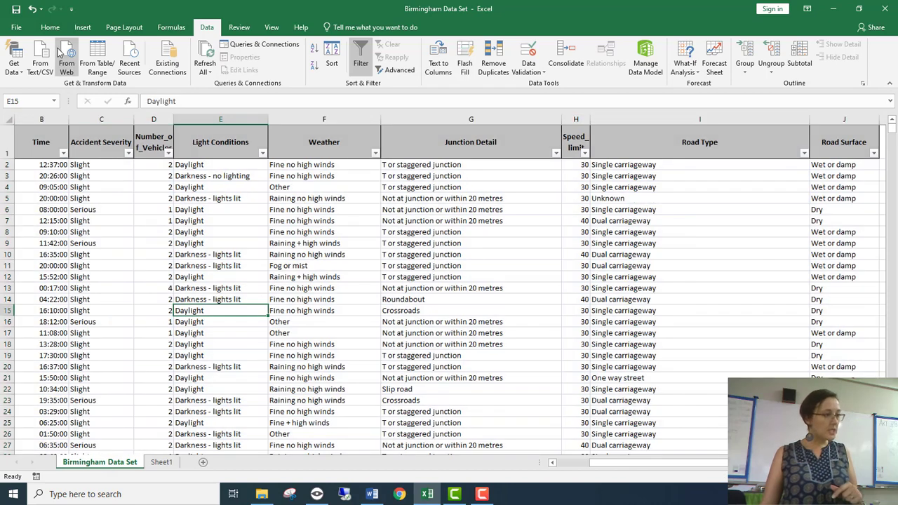
left_click(17, 26)
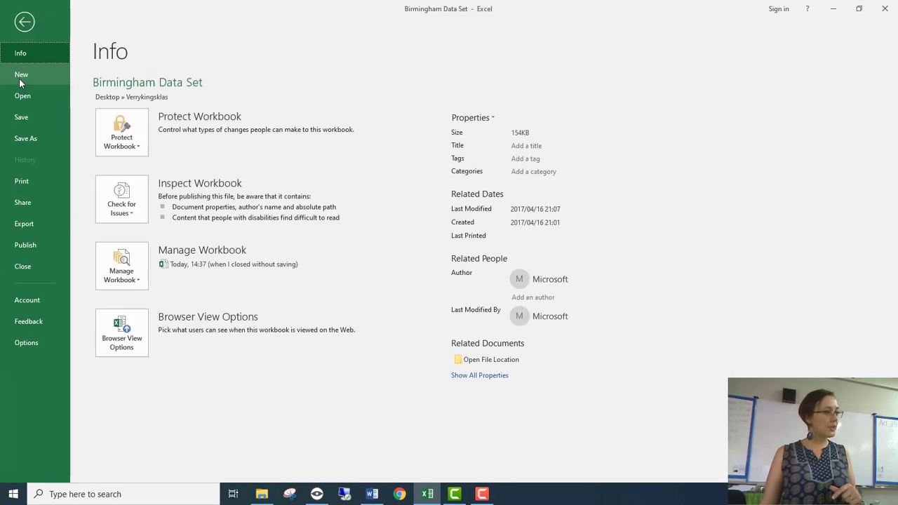
left_click(27, 95)
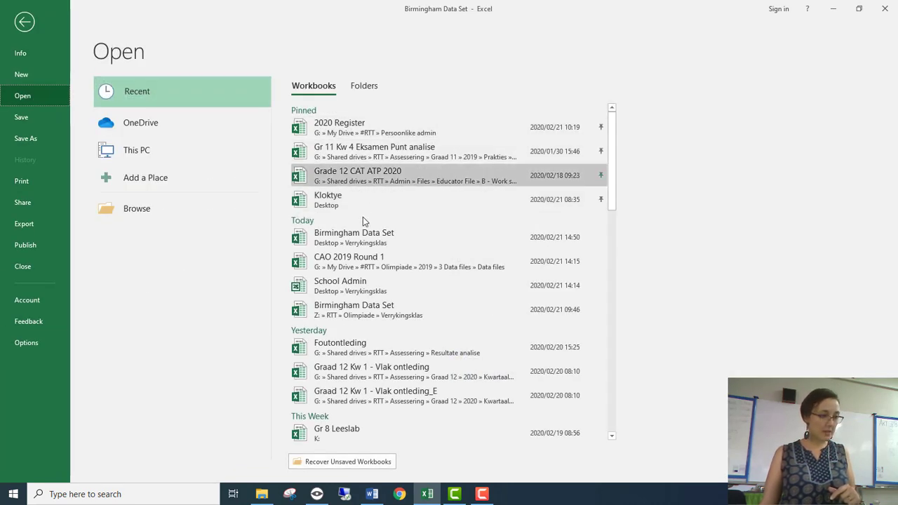
left_click(354, 286)
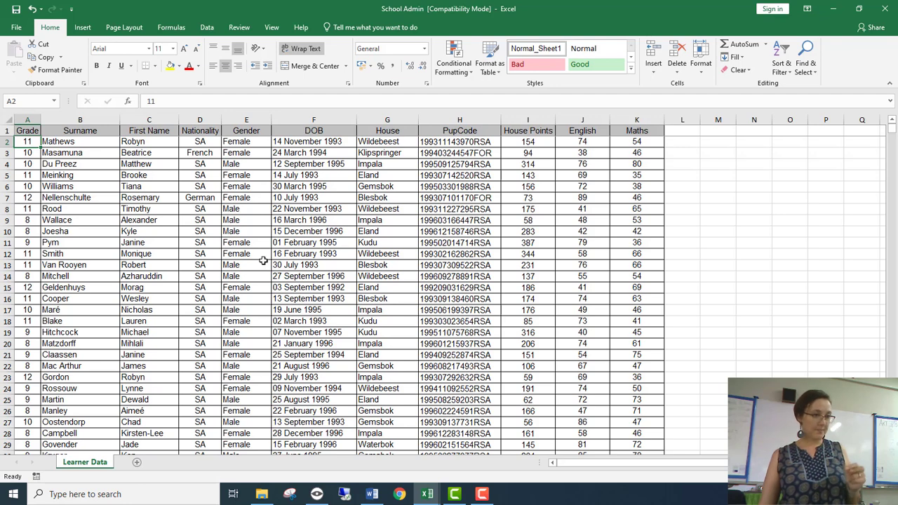
- Open the recent workbook CAO 2019 Round 1
left_click(16, 27)
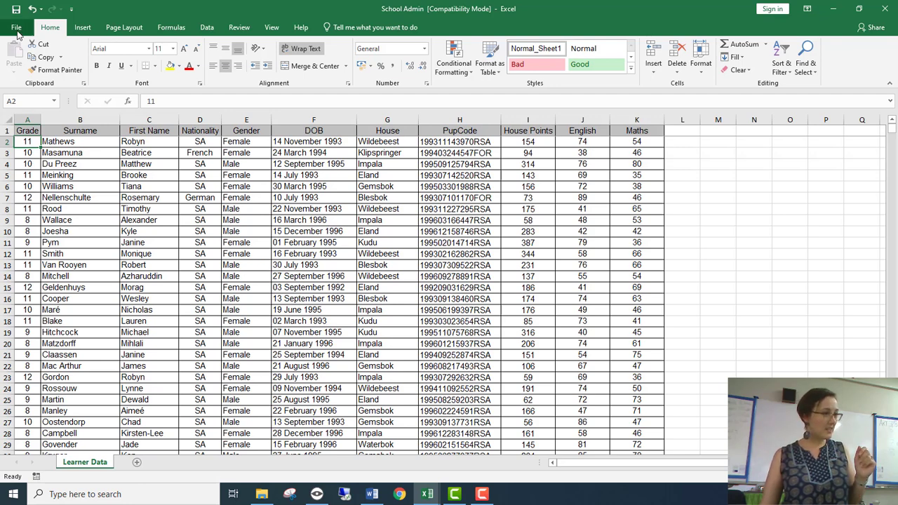
left_click(58, 94)
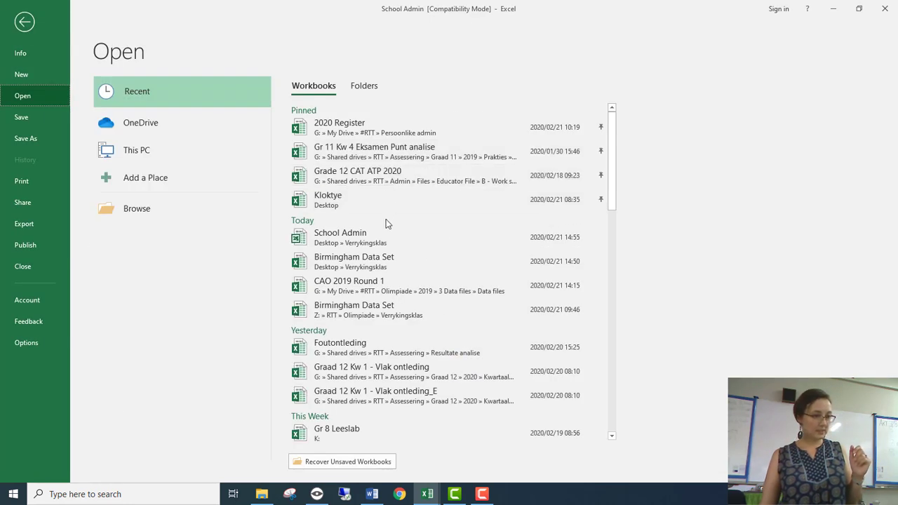
left_click(366, 290)
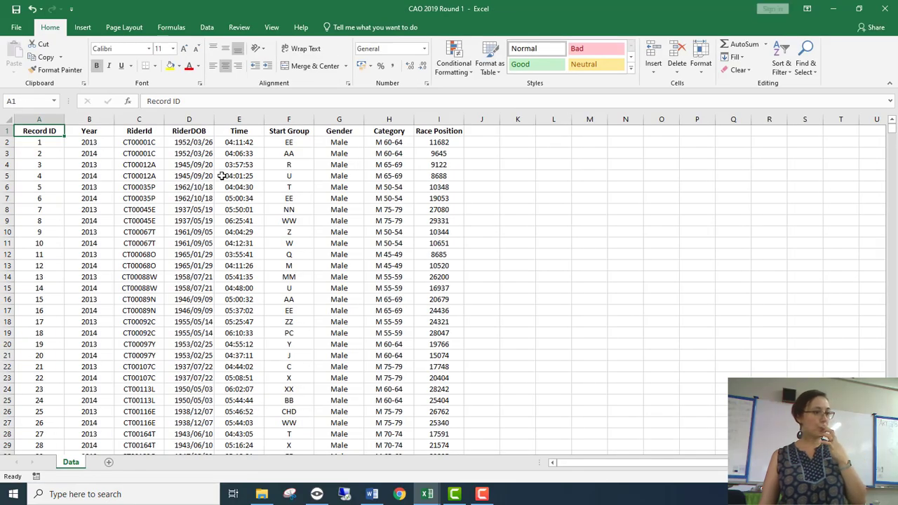
- Insert two blank columns between the Category and Race Position columns
left_click(404, 115)
left_click_drag(404, 115, 452, 112)
left_click(451, 118)
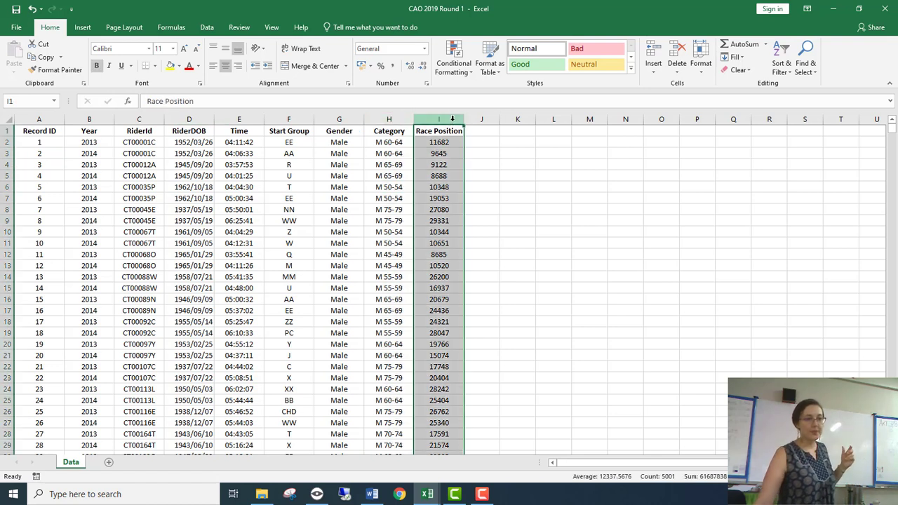
right_click(453, 121)
left_click(506, 199)
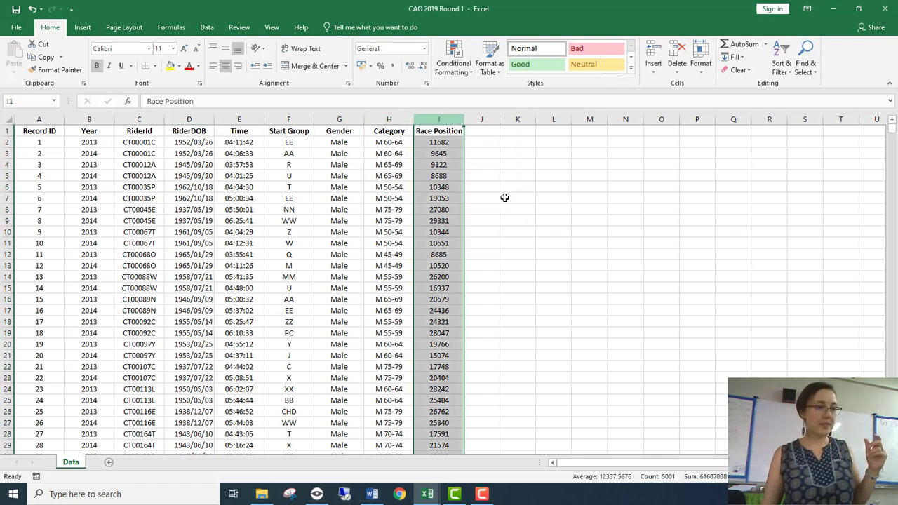
right_click(437, 121)
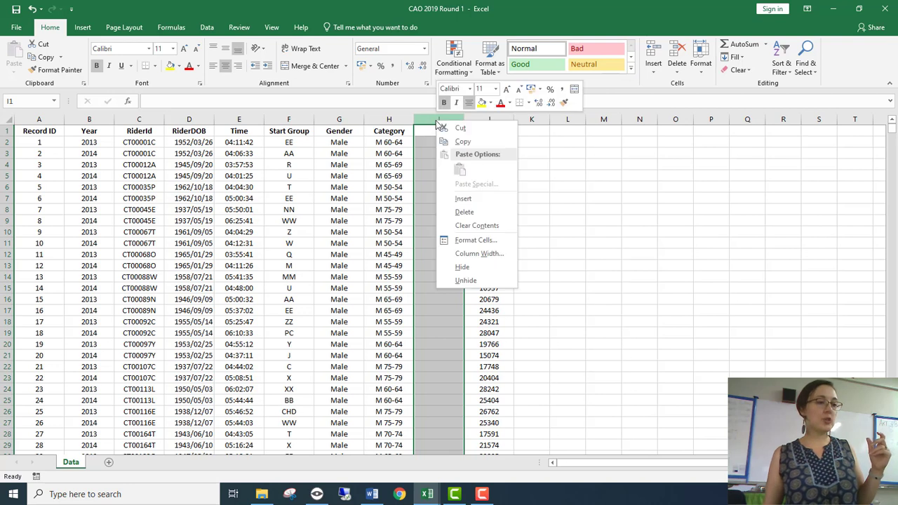
left_click(479, 199)
left_click(617, 187)
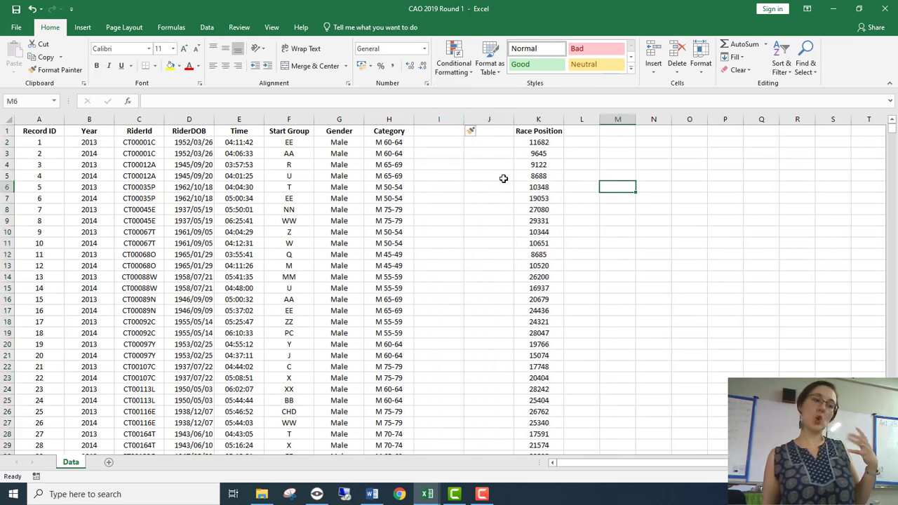
left_click(401, 143)
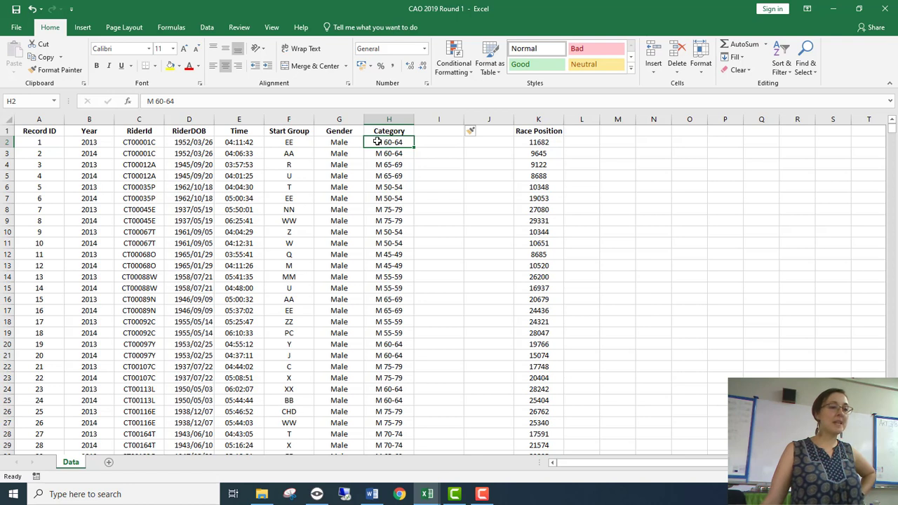
left_click_drag(377, 142, 385, 196)
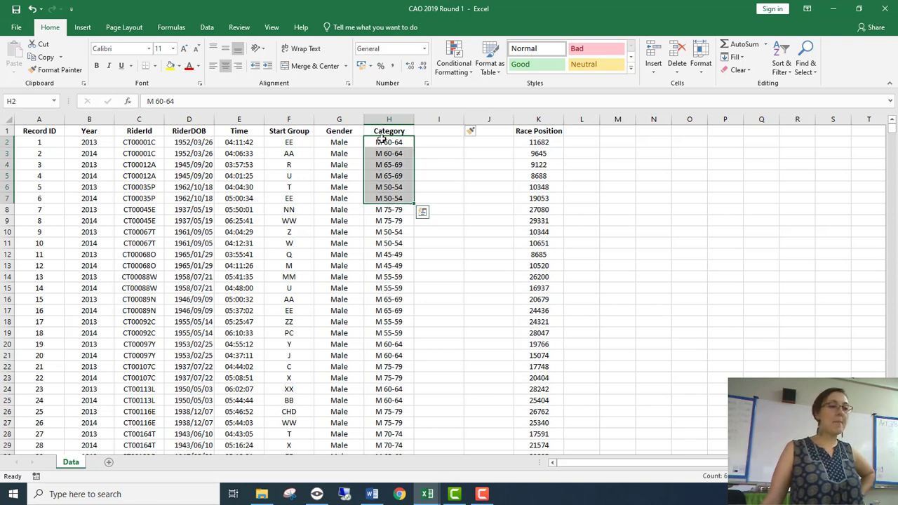
left_click_drag(389, 140, 401, 186)
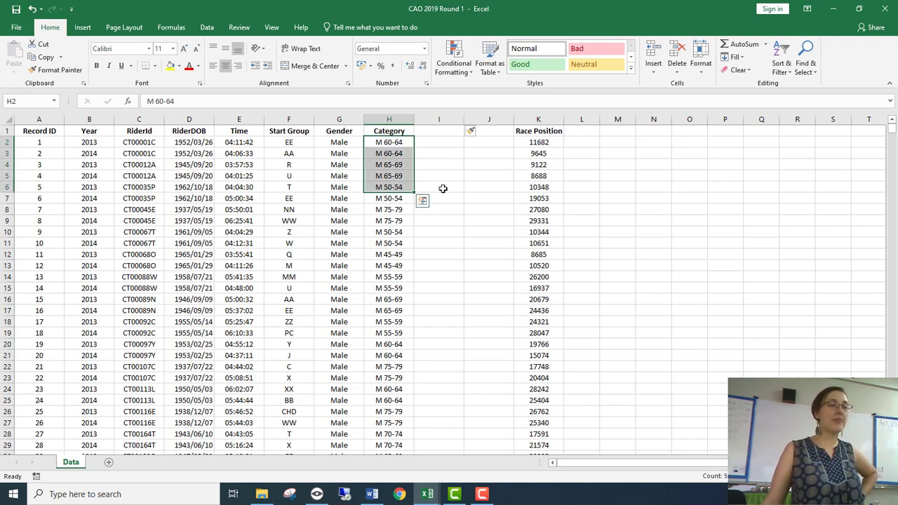
left_click(408, 143)
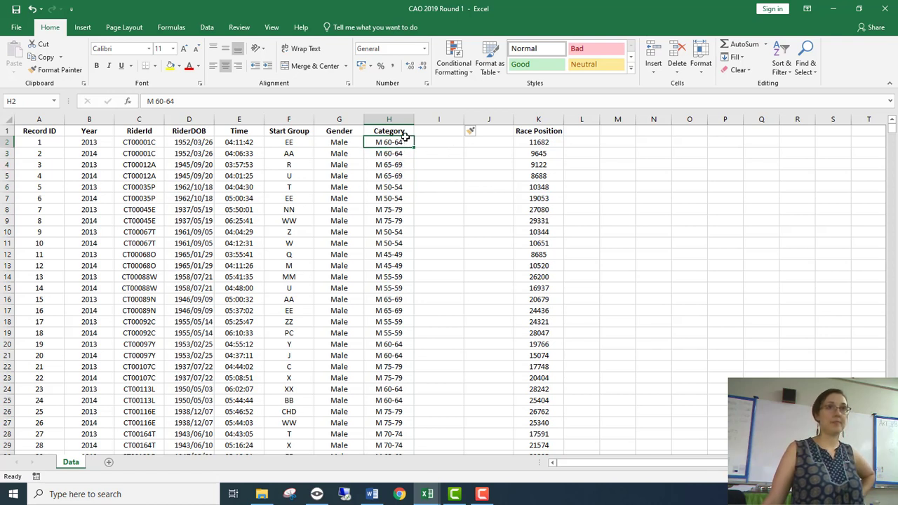
- Start Text to Columns on the whole Category column, treating the data as Delimited
left_click(404, 114)
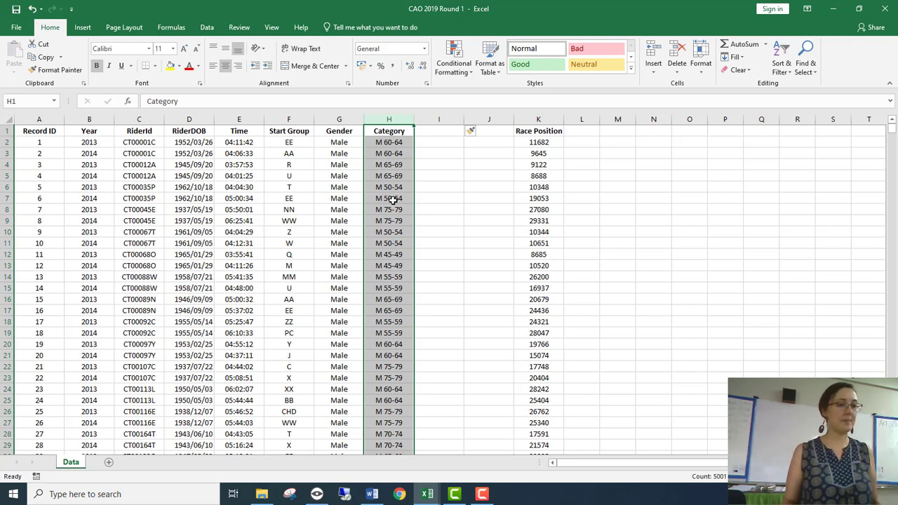
left_click(208, 27)
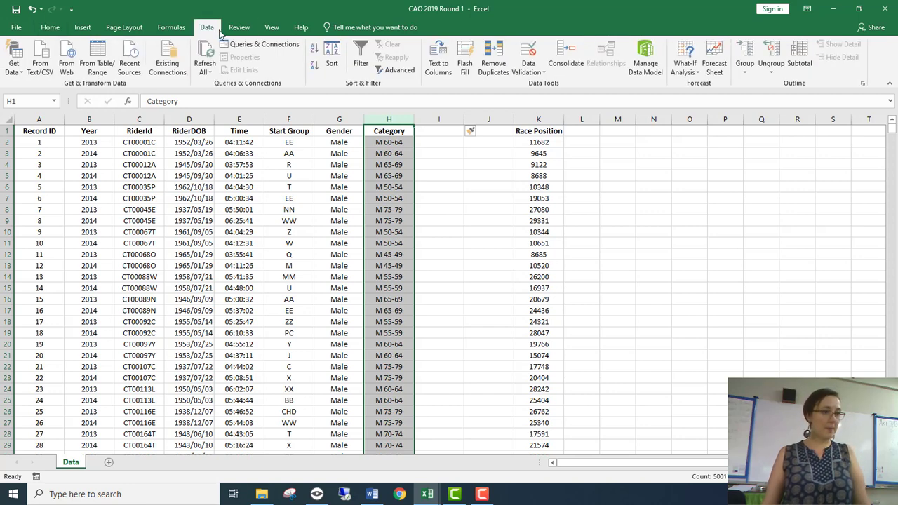
left_click(438, 65)
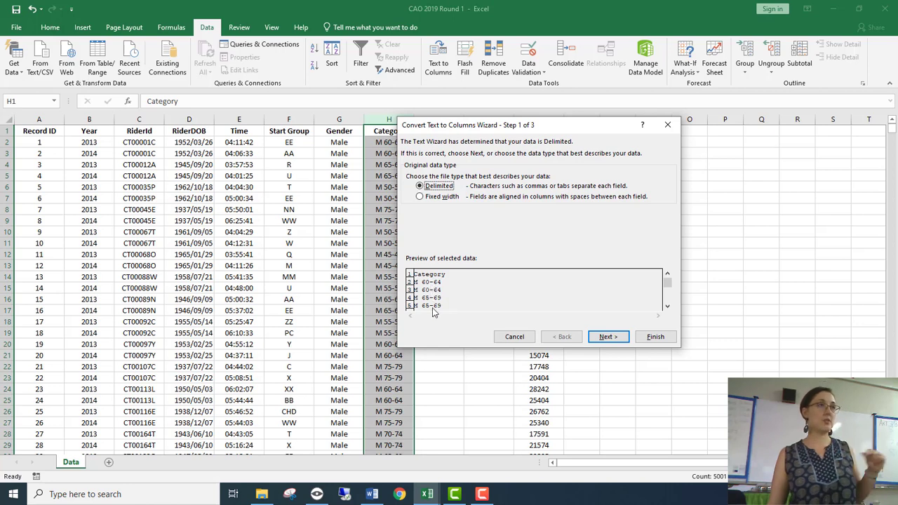
left_click(617, 339)
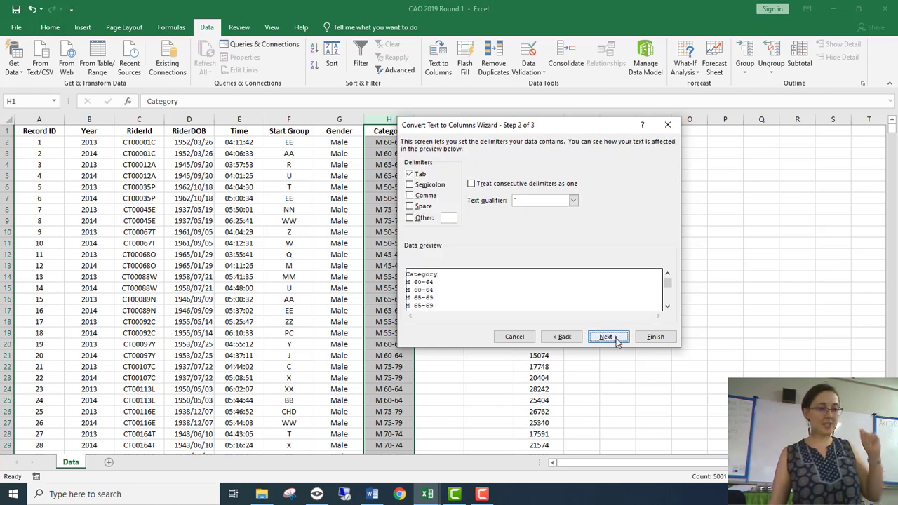
- Set the split delimiters to Space and a custom hyphen instead of Tab, and proceed to the column data formats
left_click(411, 175)
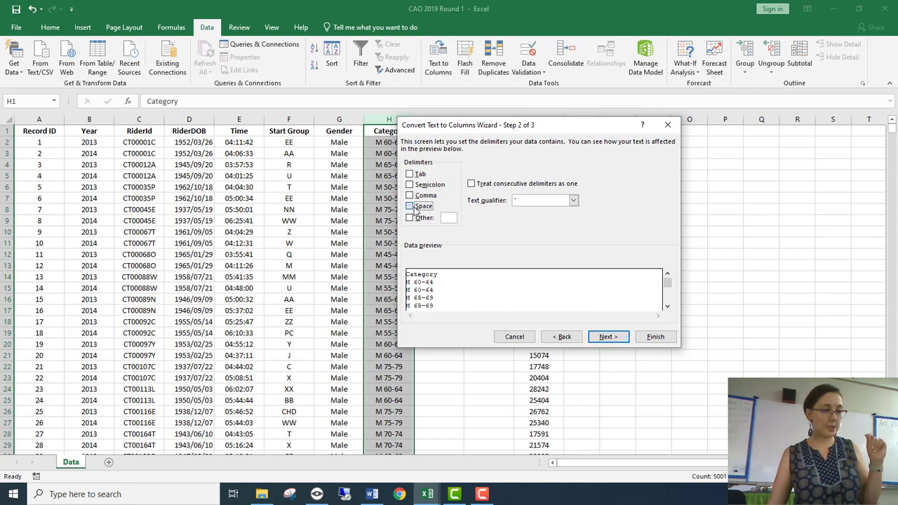
left_click(415, 208)
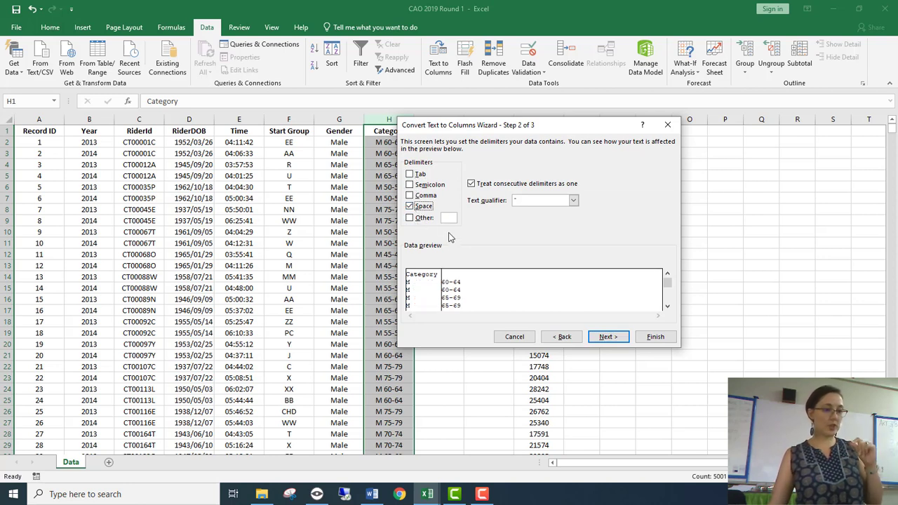
left_click(448, 219)
type("-")
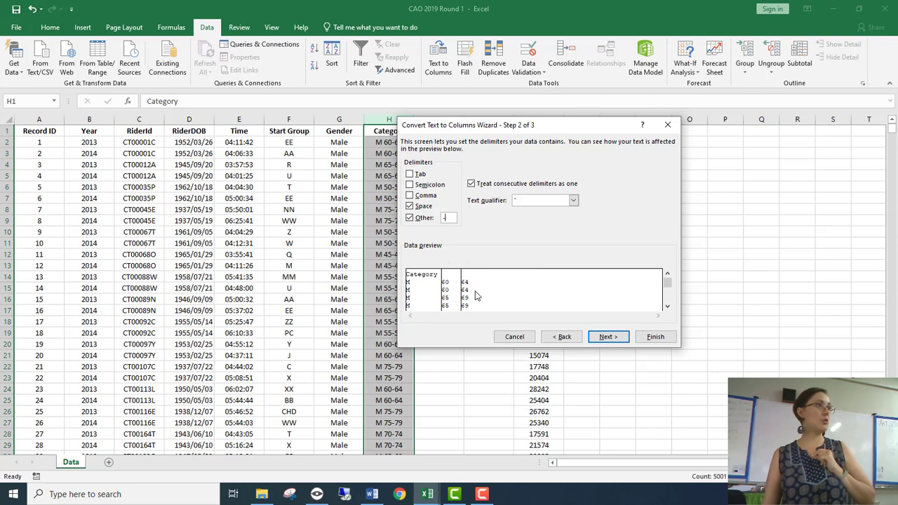
left_click_drag(586, 135, 585, 236)
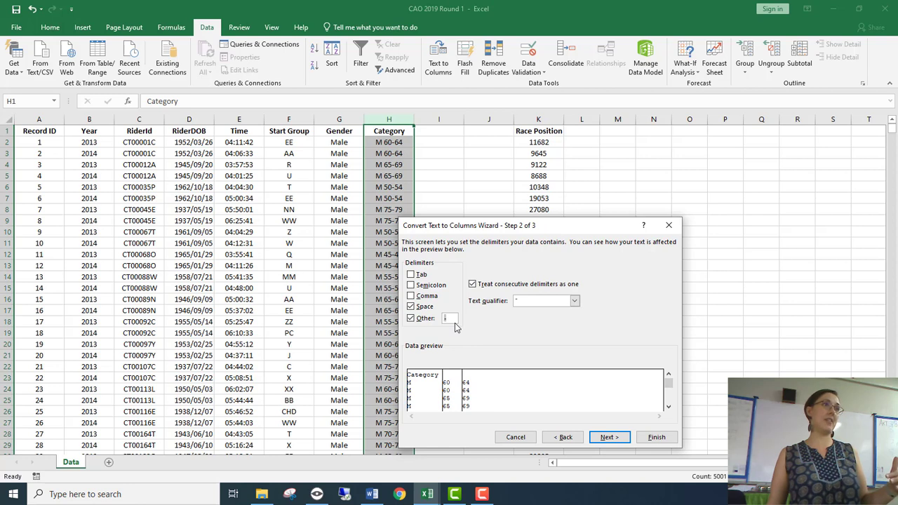
left_click_drag(484, 224, 482, 188)
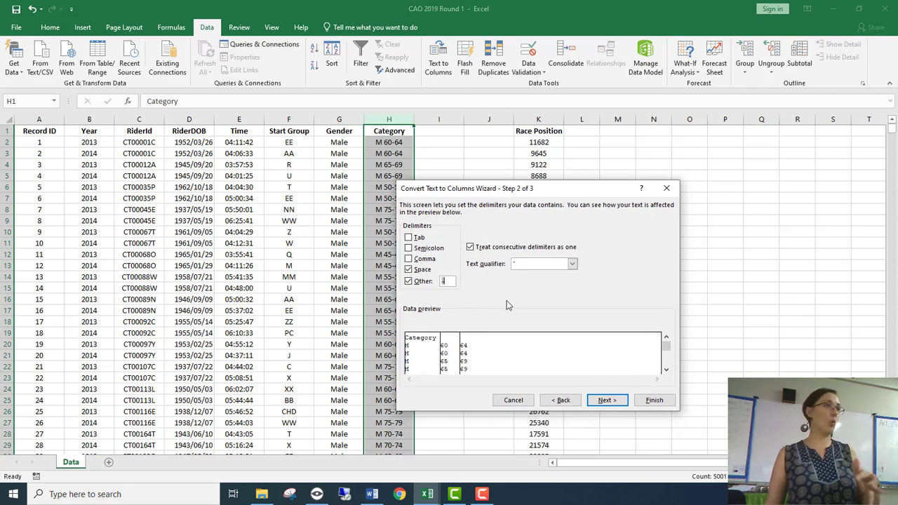
left_click(620, 402)
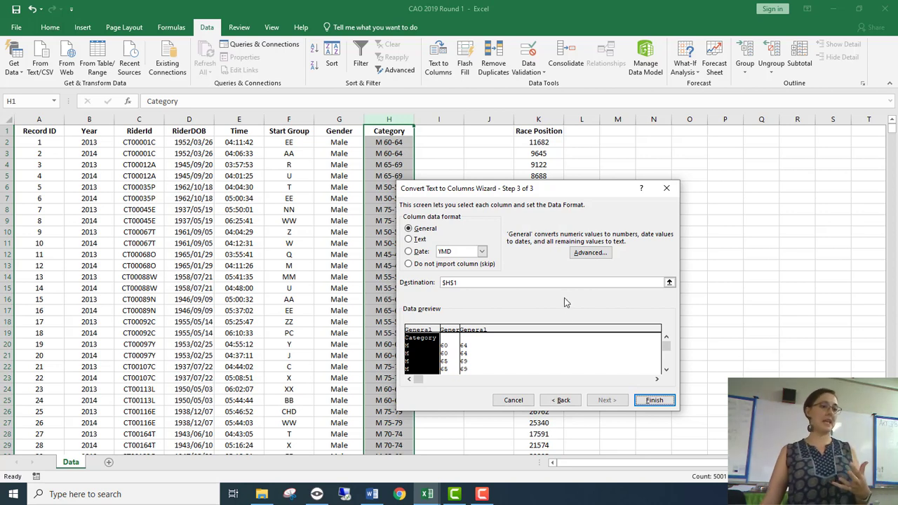
- Try the Text data format on the second split column in the preview, and set it back to General
left_click(447, 334)
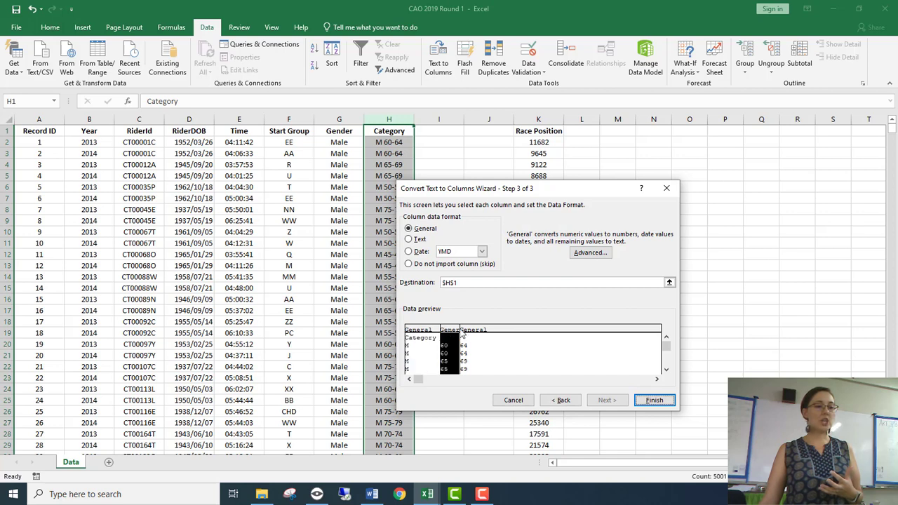
left_click(474, 337, "shift")
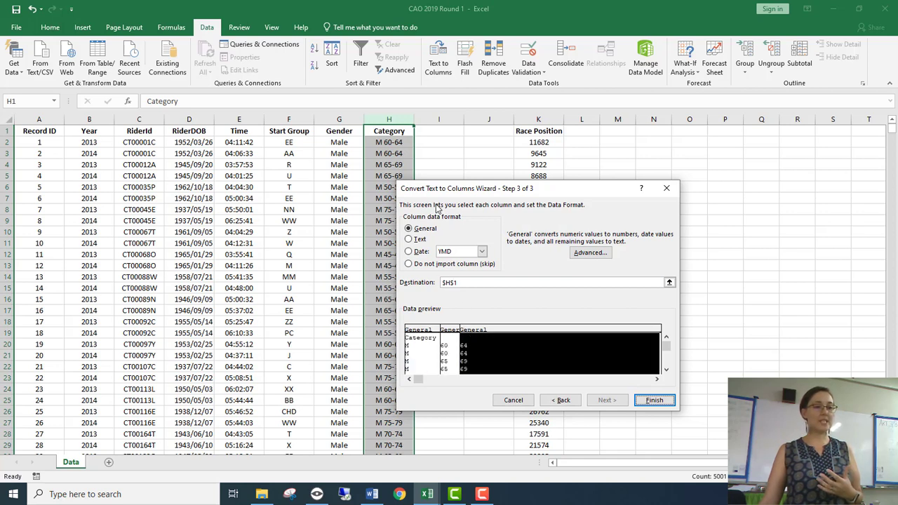
left_click(455, 336)
left_click(481, 336)
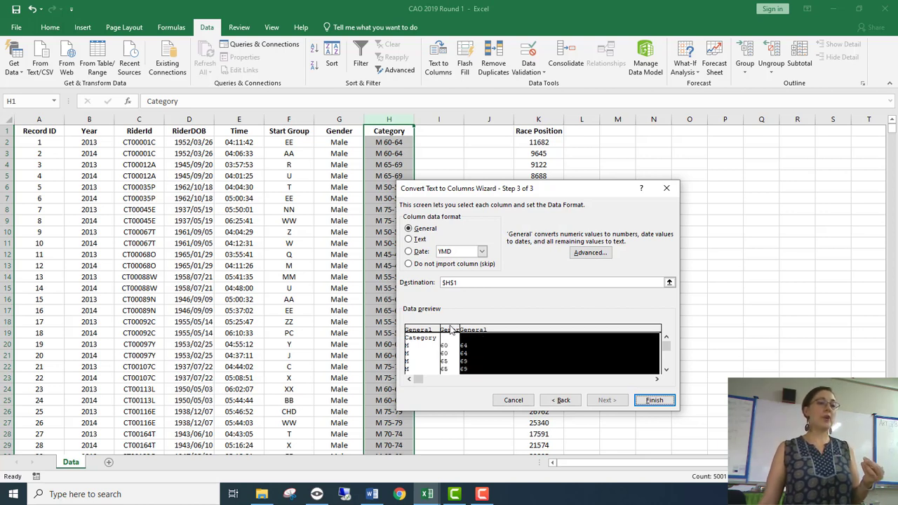
left_click(451, 331)
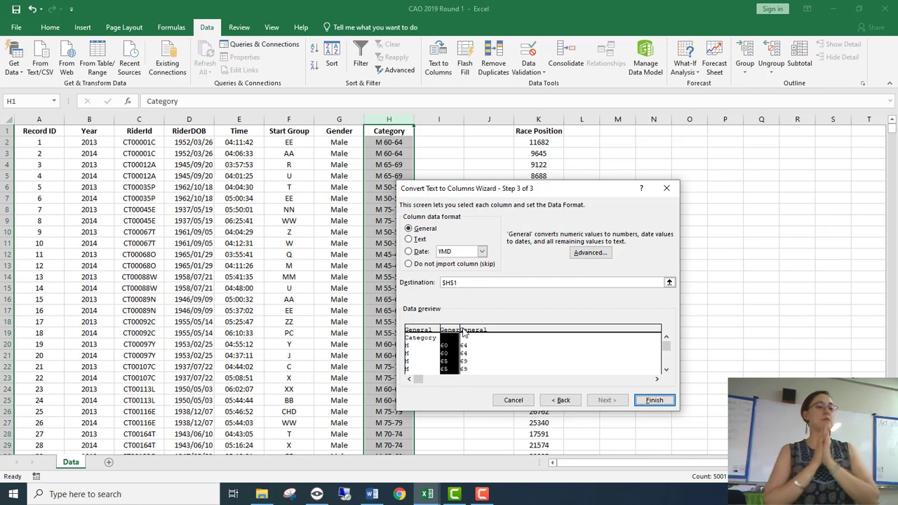
left_click(419, 239)
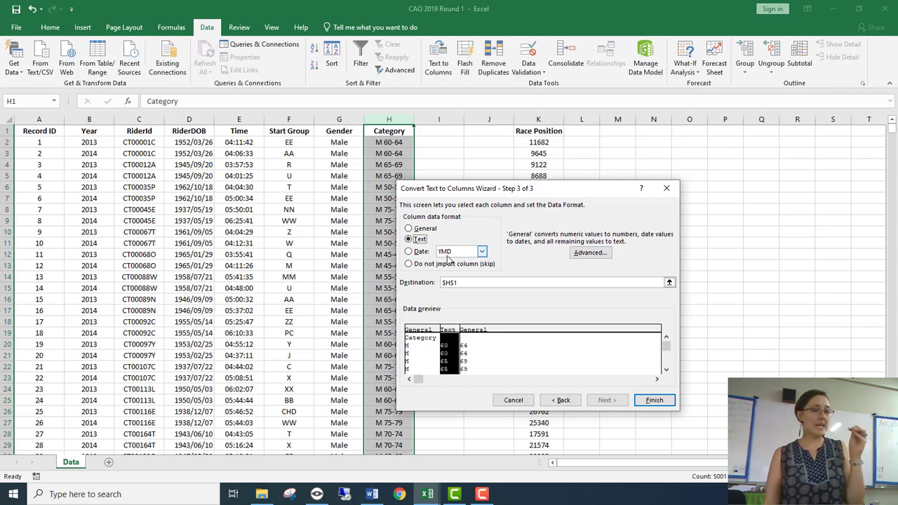
left_click(425, 230)
left_click(425, 330)
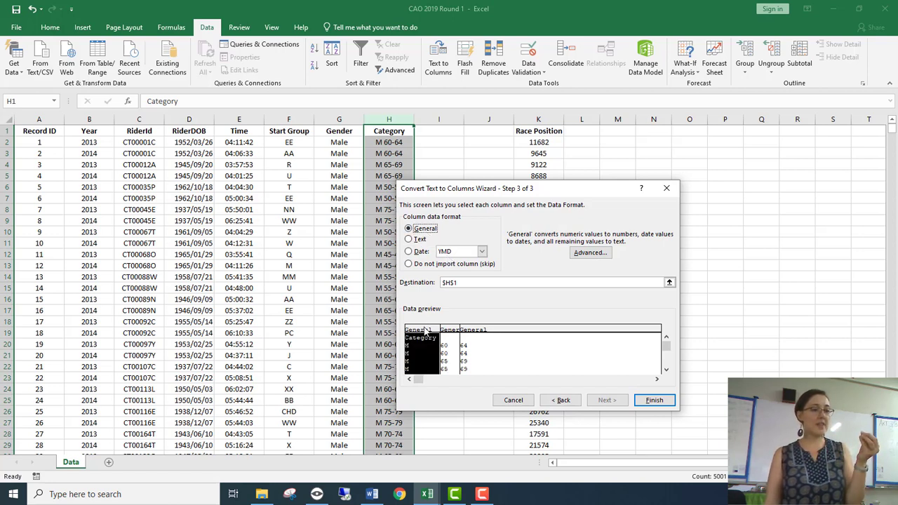
left_click(452, 337)
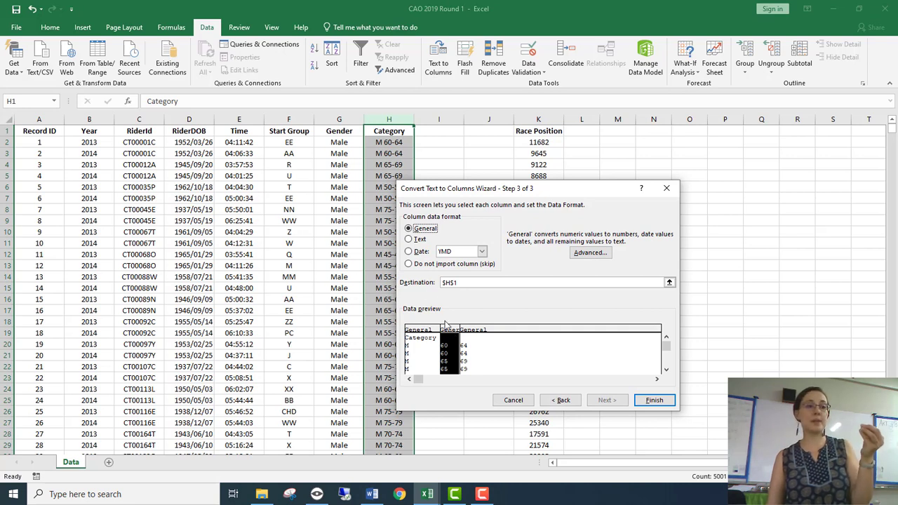
left_click(412, 239)
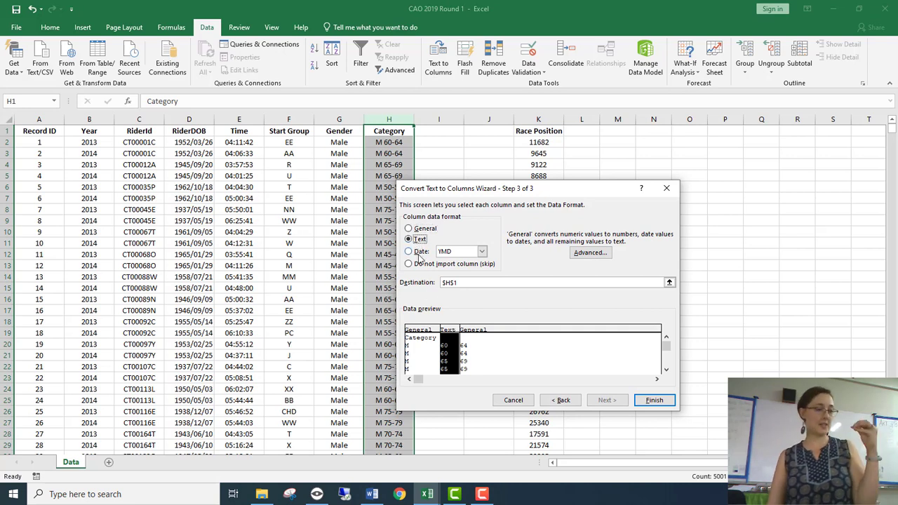
left_click(421, 230)
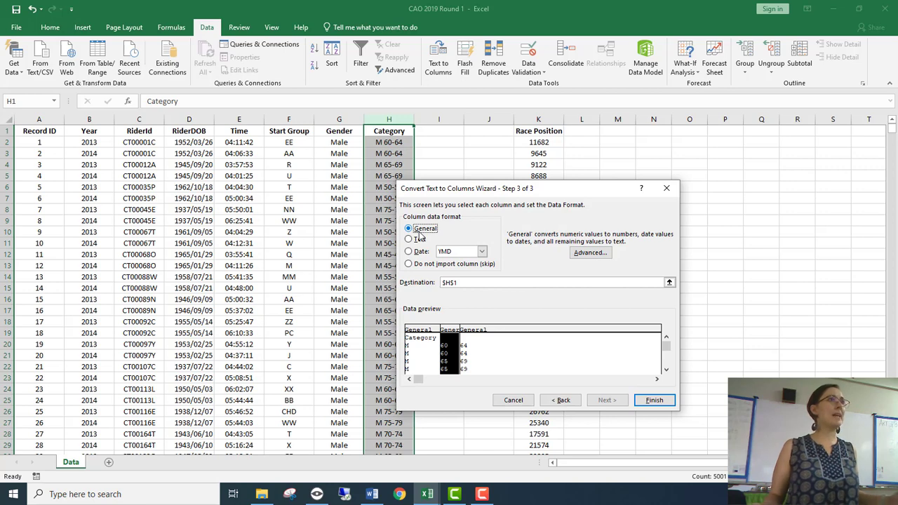
- Finish splitting the Category data into columns H to J with destination $H$1, and check the resulting columns
left_click(653, 401)
left_click_drag(415, 120, 475, 120)
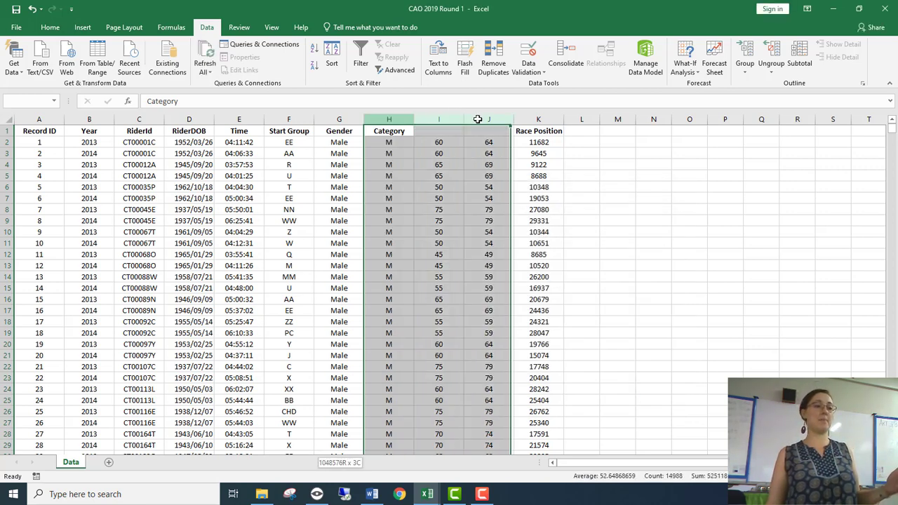
left_click(476, 163)
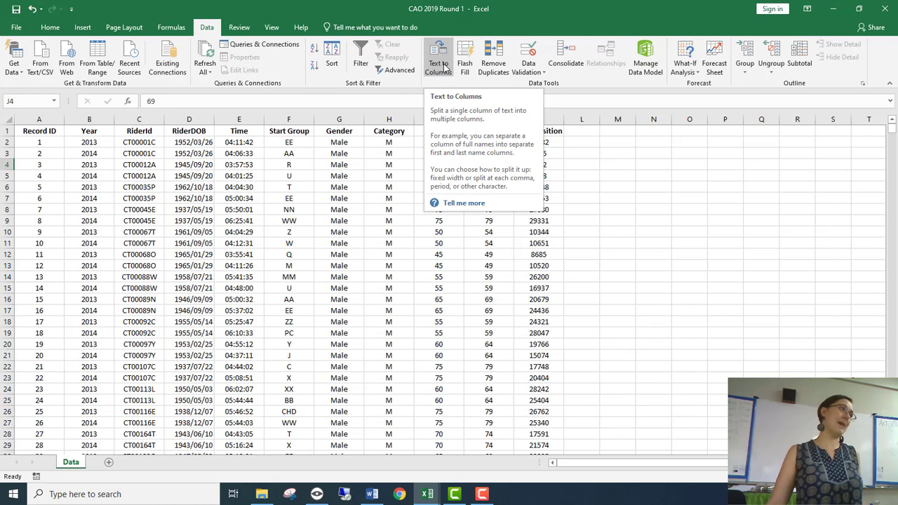
left_click(481, 298)
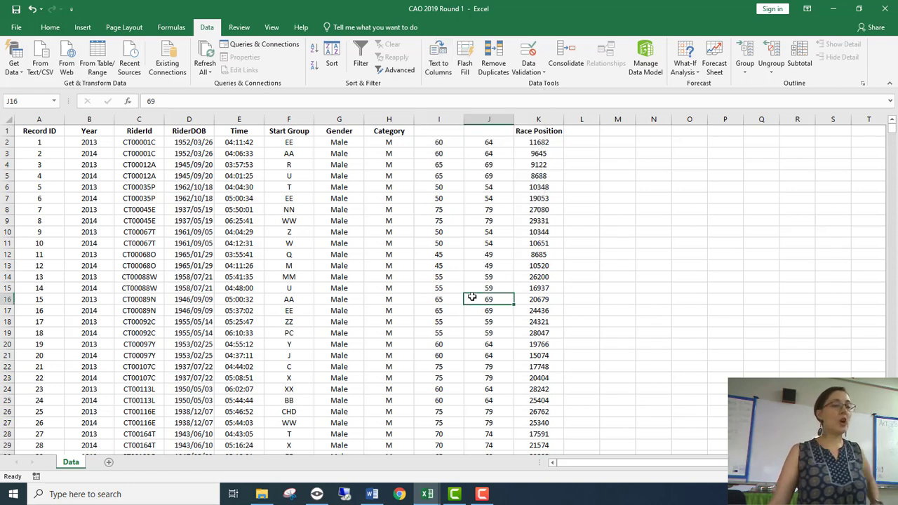
- Insert five blank columns directly after the Category column, and undo the insertion
right_click(441, 119)
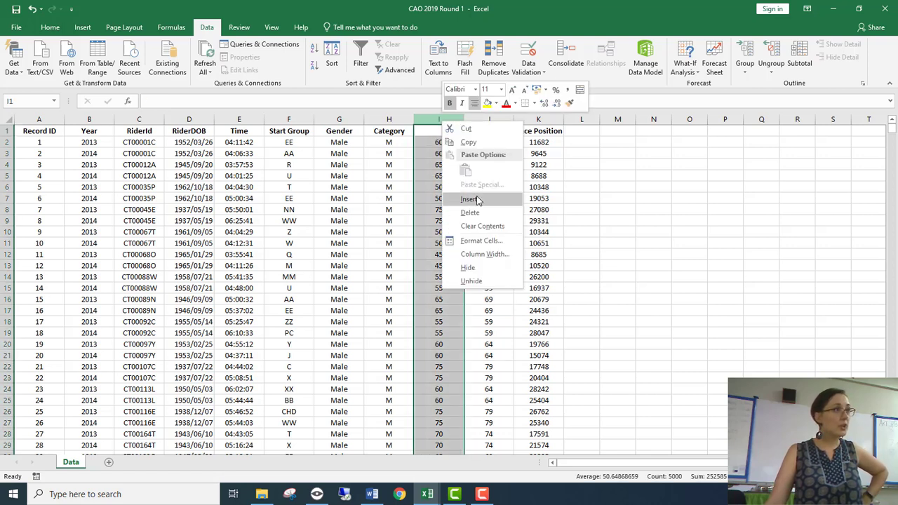
key("Escape")
left_click_drag(439, 119, 602, 115)
right_click(607, 120)
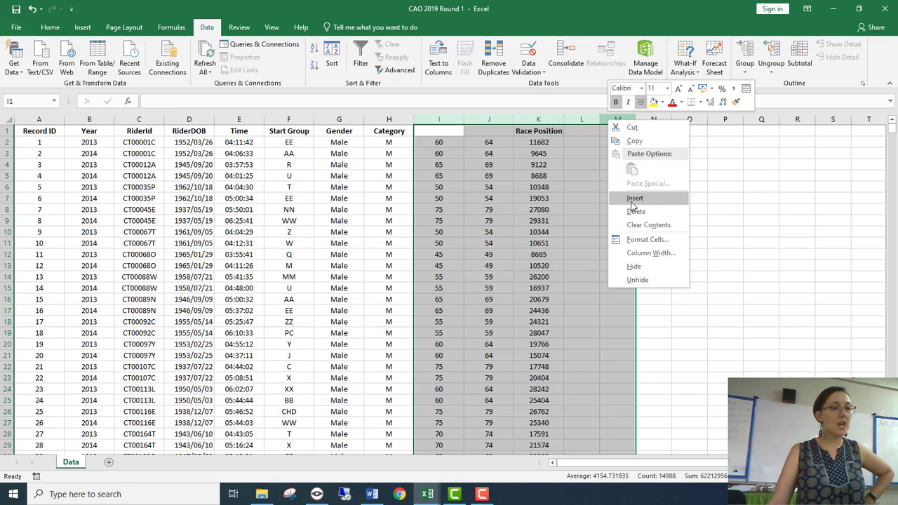
left_click(634, 198)
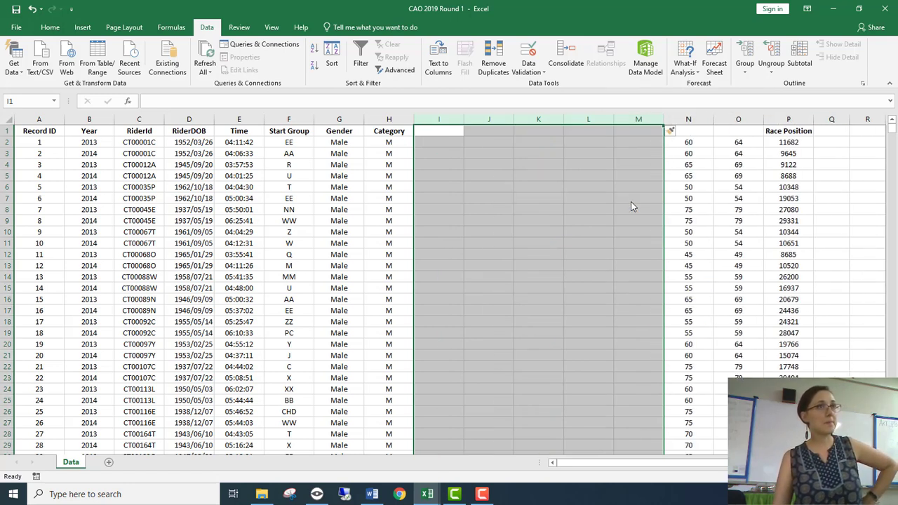
key("ctrl+z")
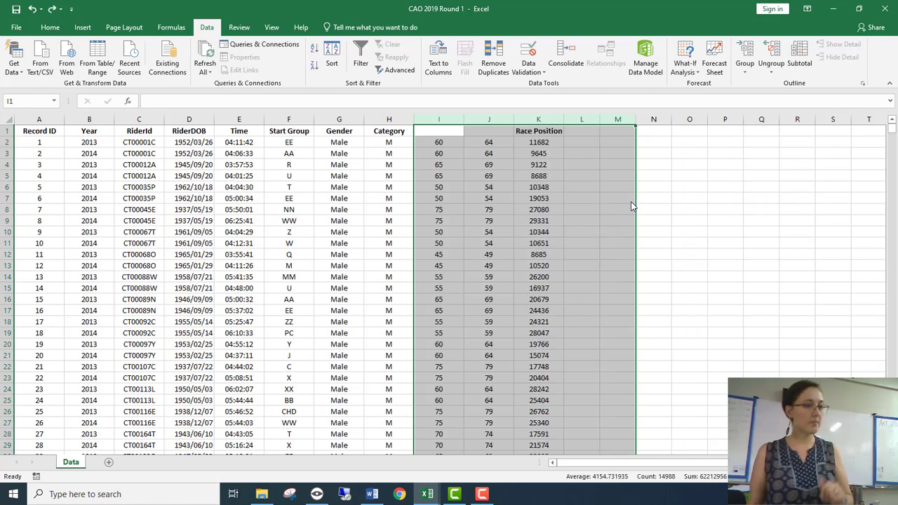
left_click(630, 202)
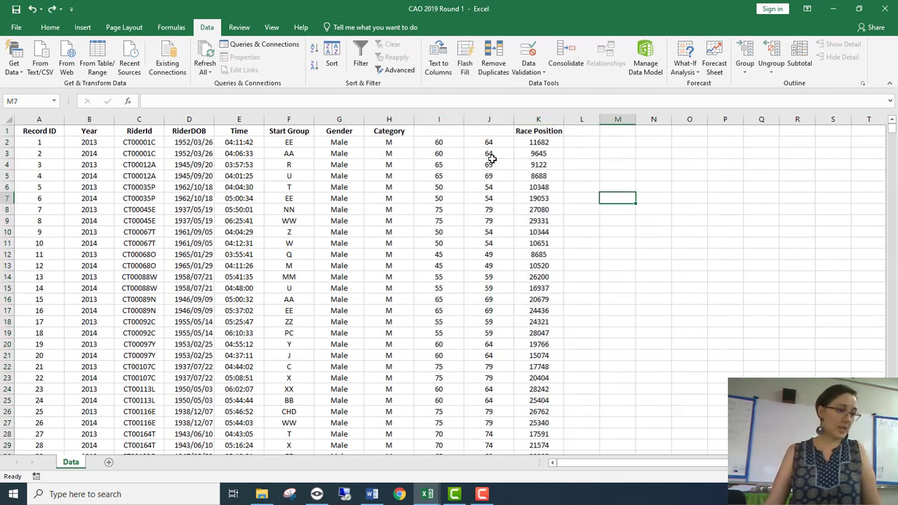
- Close the CAO 2019 Round 1 workbook without saving its changes
left_click(200, 145)
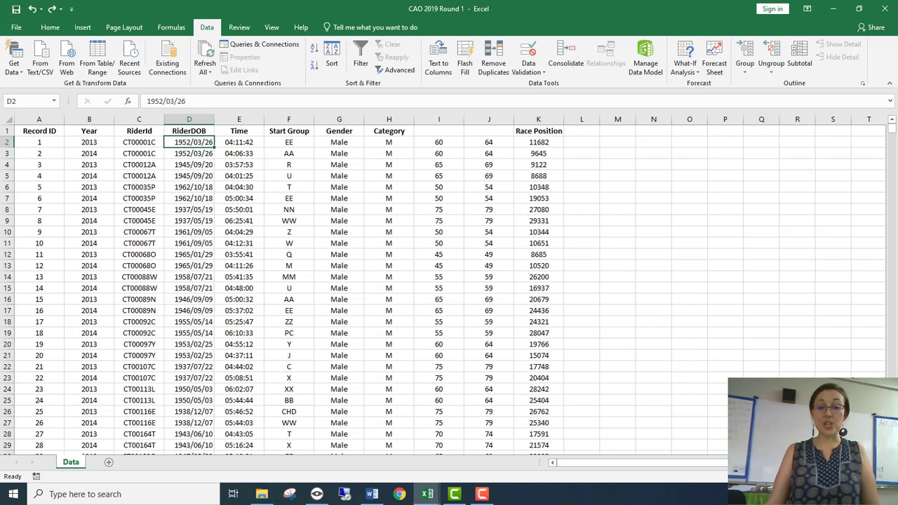
key("alt+Tab")
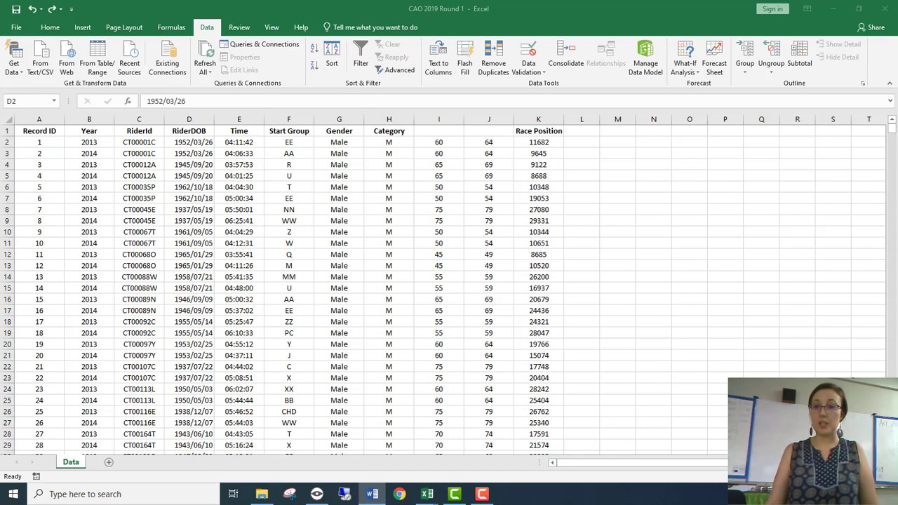
key("alt+Tab")
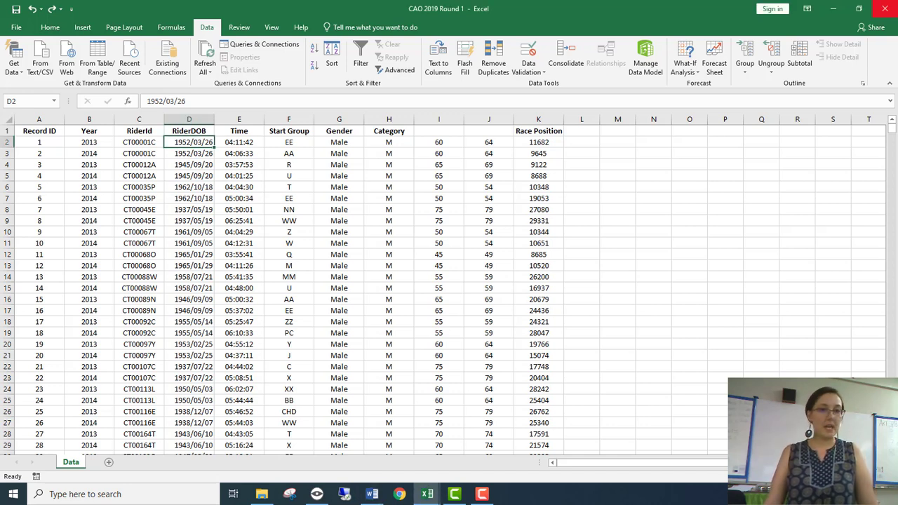
key("alt+F4")
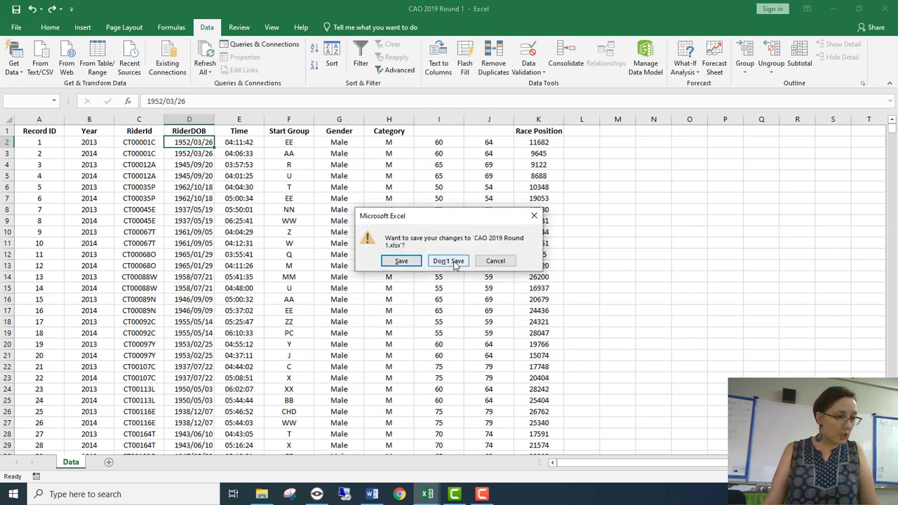
left_click(449, 262)
- Examine the House, PupCode, House Points and English columns of the School Admin learner data
left_click(581, 131)
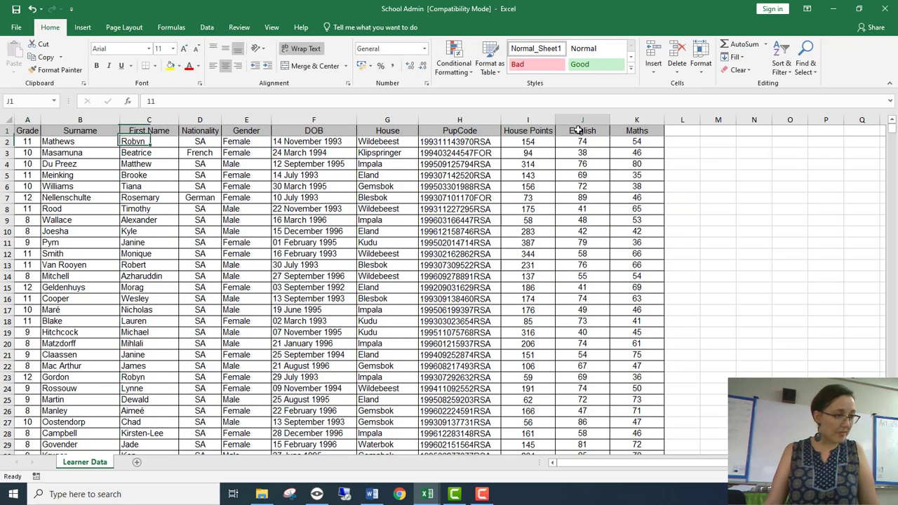
left_click_drag(195, 154, 395, 127)
left_click(438, 167)
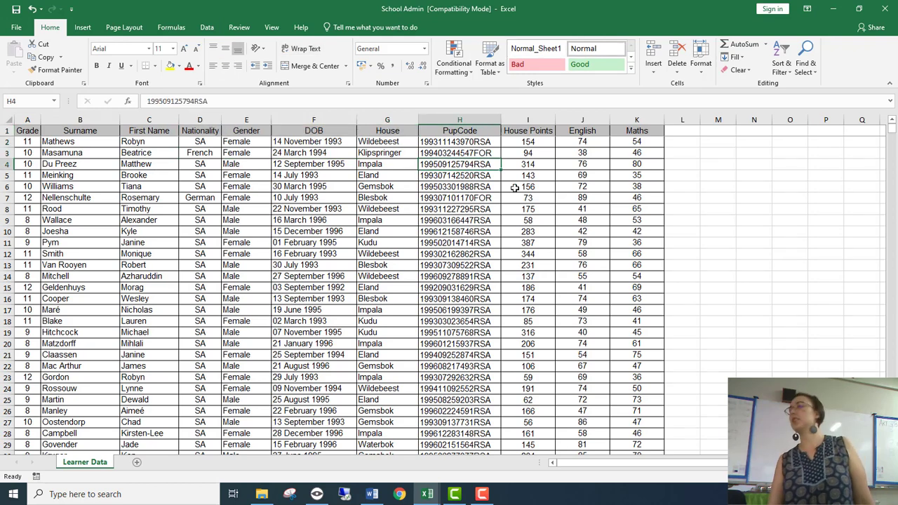
left_click(545, 200)
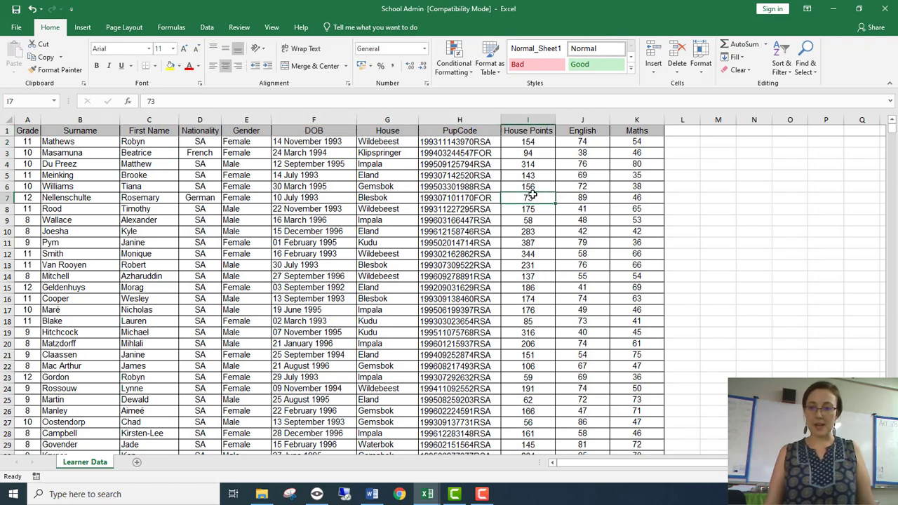
left_click(374, 150)
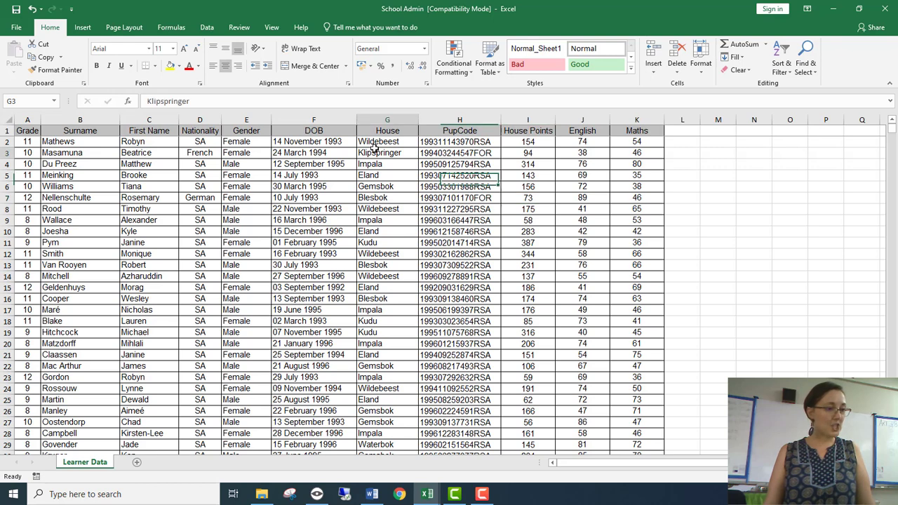
- Start a MAX formula in N1 over the House Points values I2:I2334
left_click(717, 141)
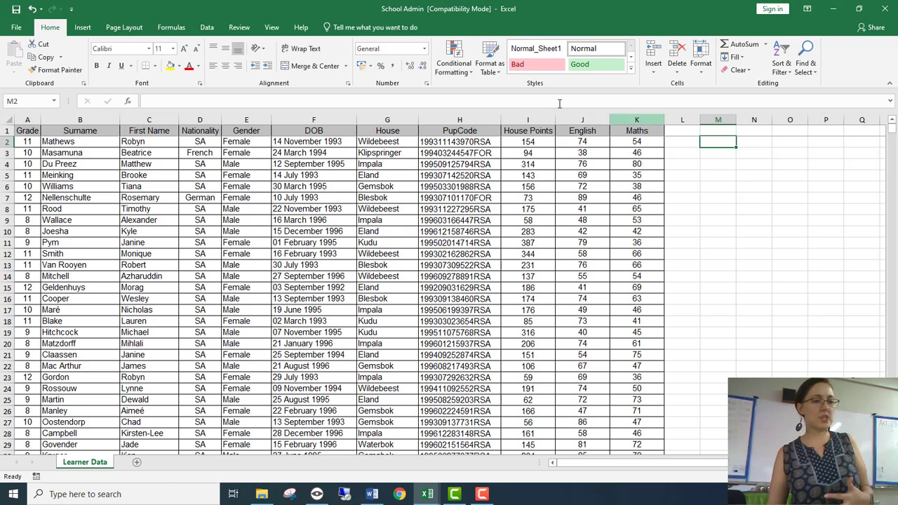
left_click(532, 120)
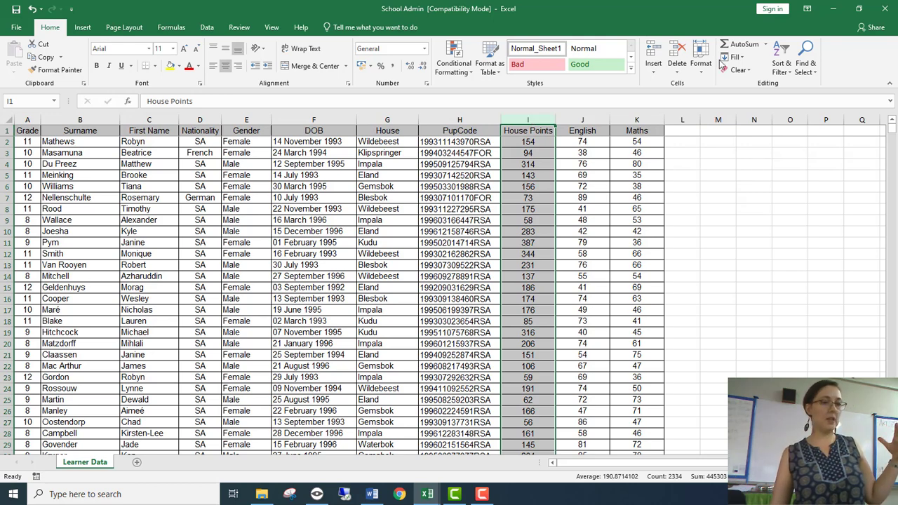
left_click(733, 140)
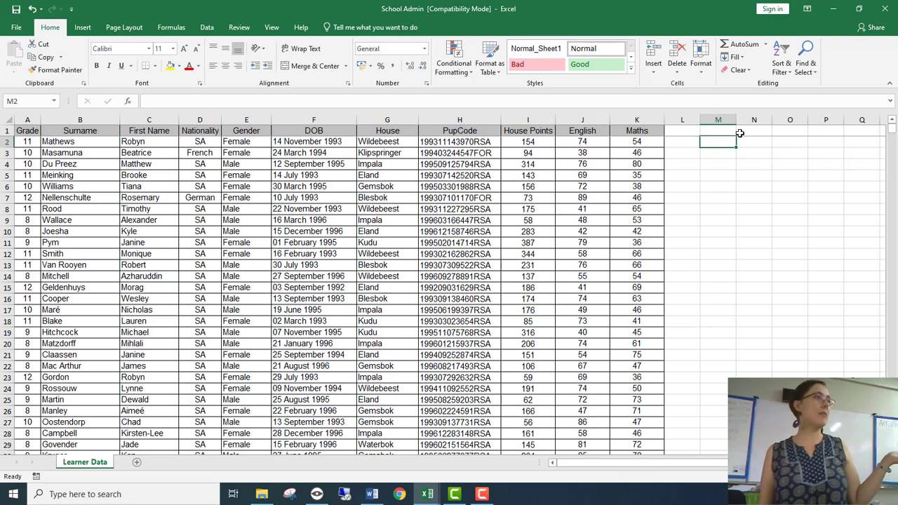
left_click(764, 124)
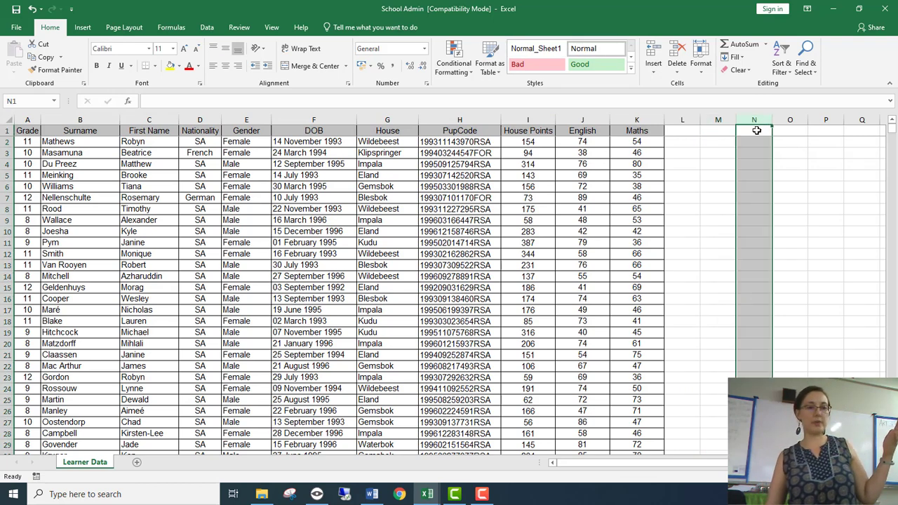
left_click(757, 130)
type("=")
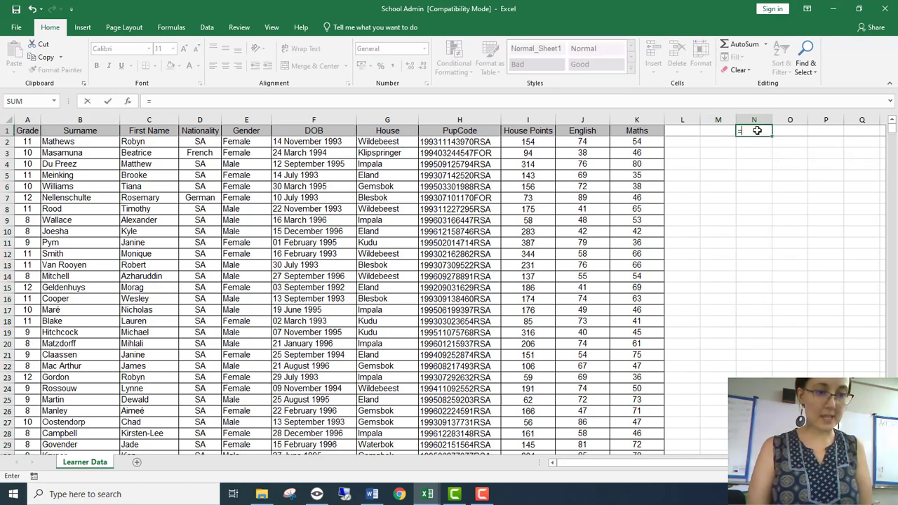
type("Max")
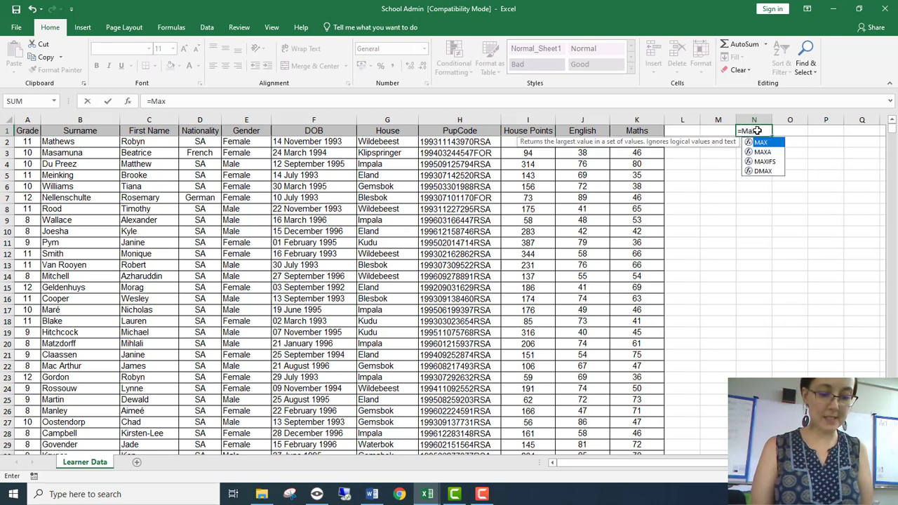
type("(")
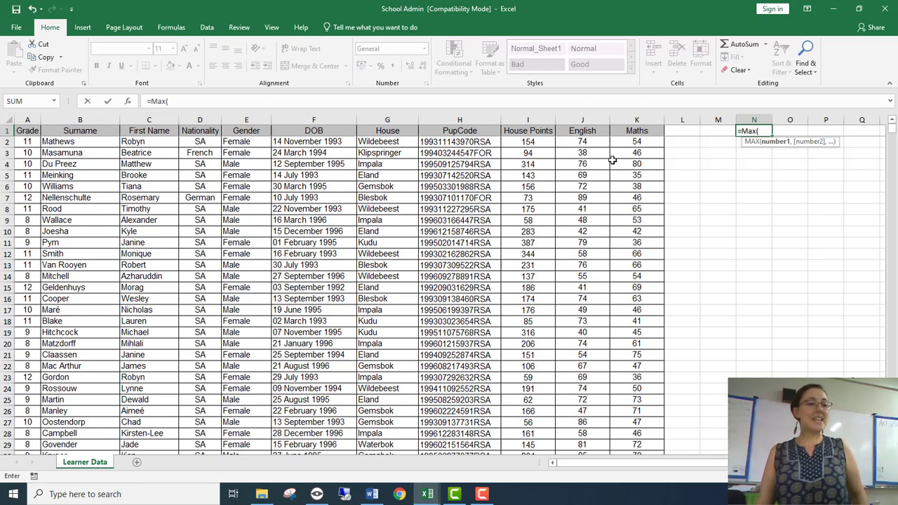
left_click(545, 142)
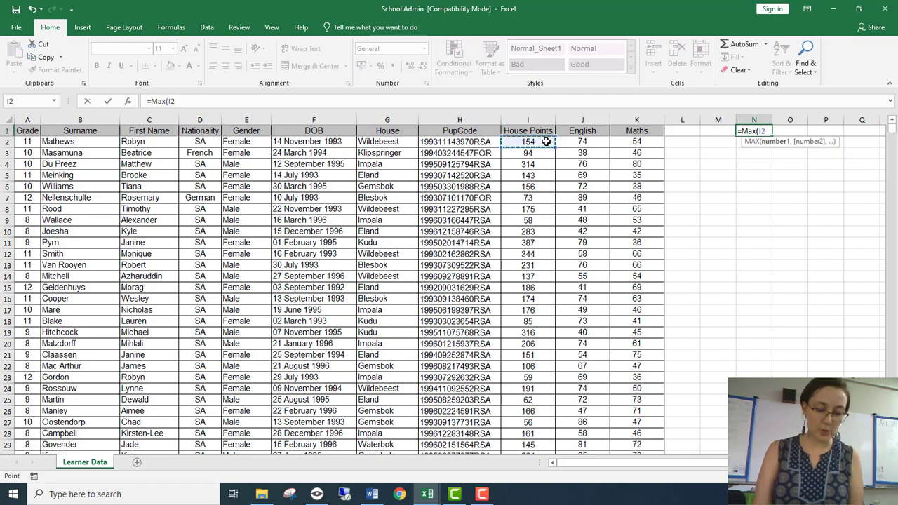
key("ctrl+shift+Down")
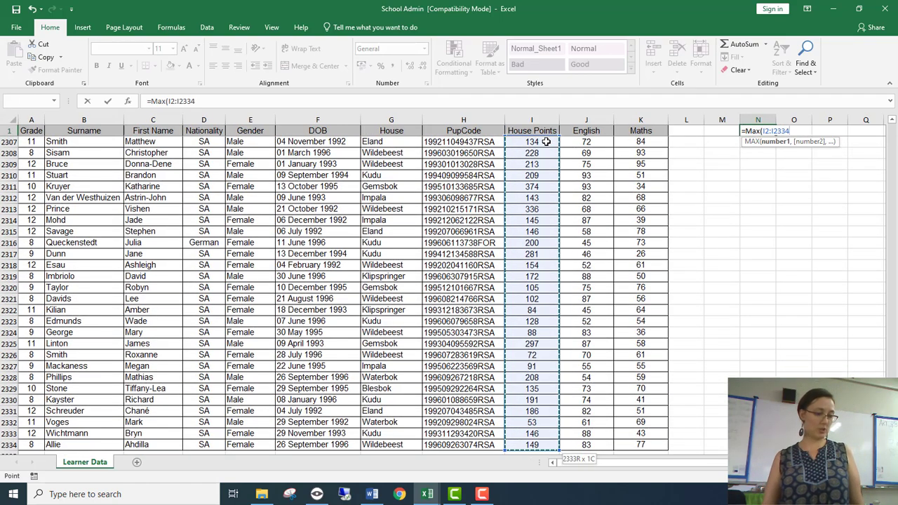
scroll(576, 368, "down", 1)
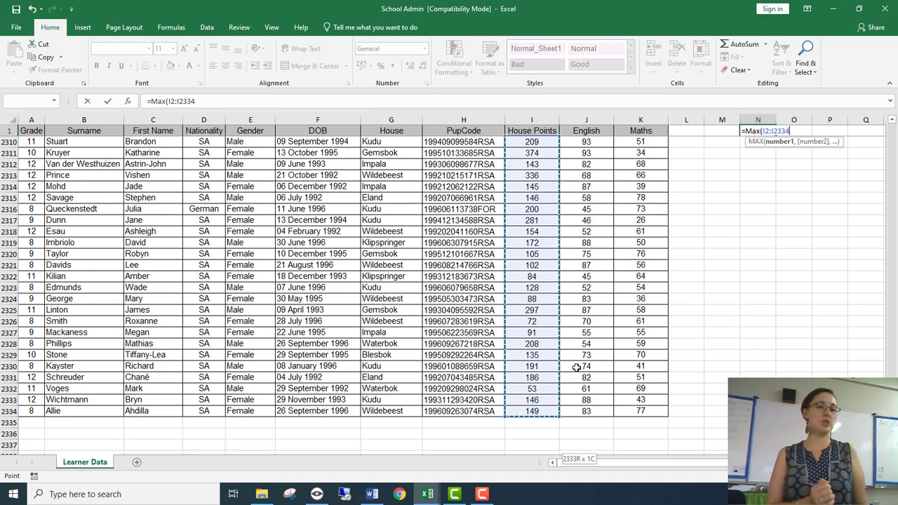
- Replace the range with the whole House Points column and enter =MAX(I:I) in N1
key("BackSpace")
key("BackSpace")
key("BackSpace")
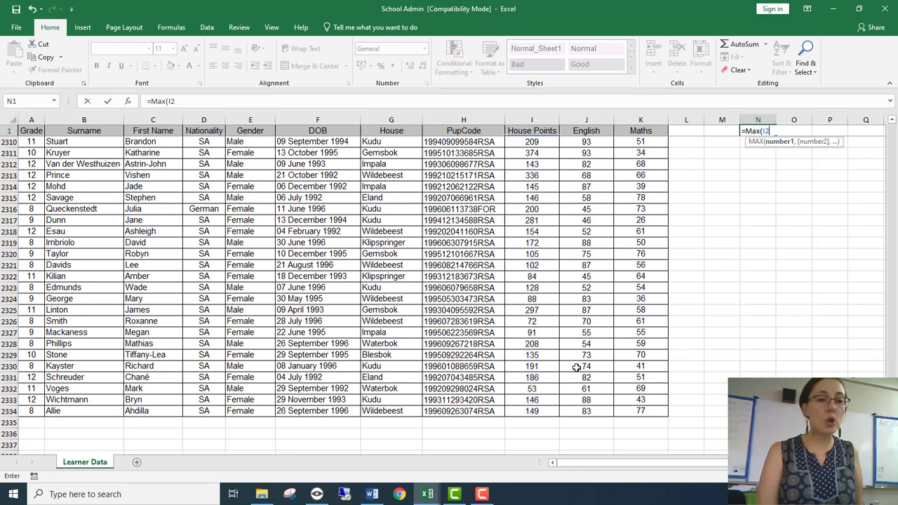
key("BackSpace")
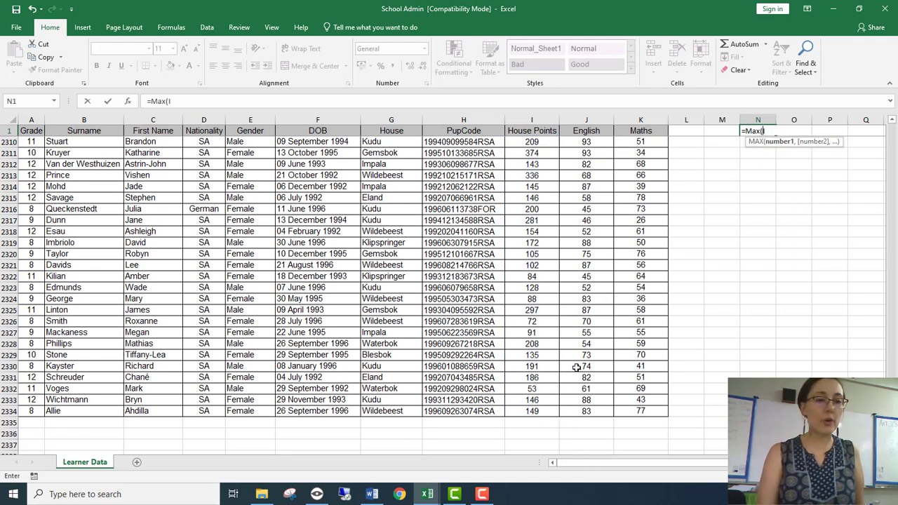
left_click(526, 116)
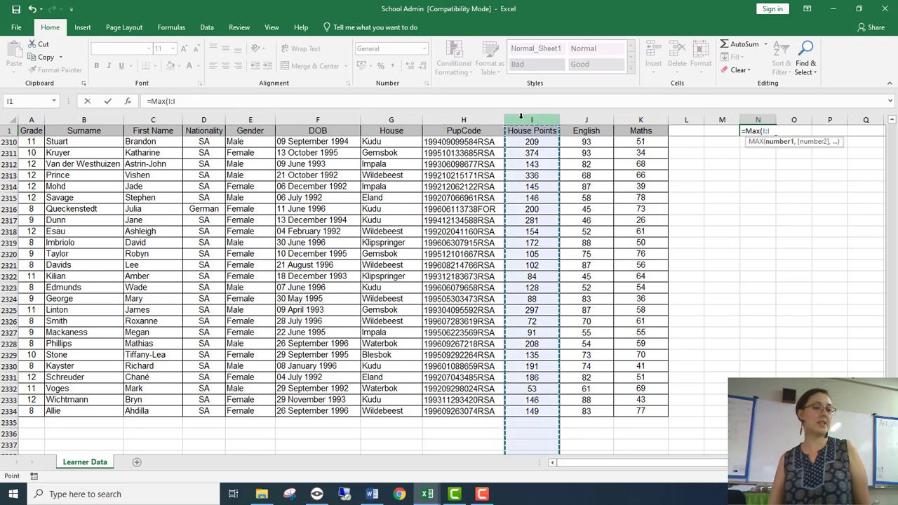
scroll(603, 327, "down", 3)
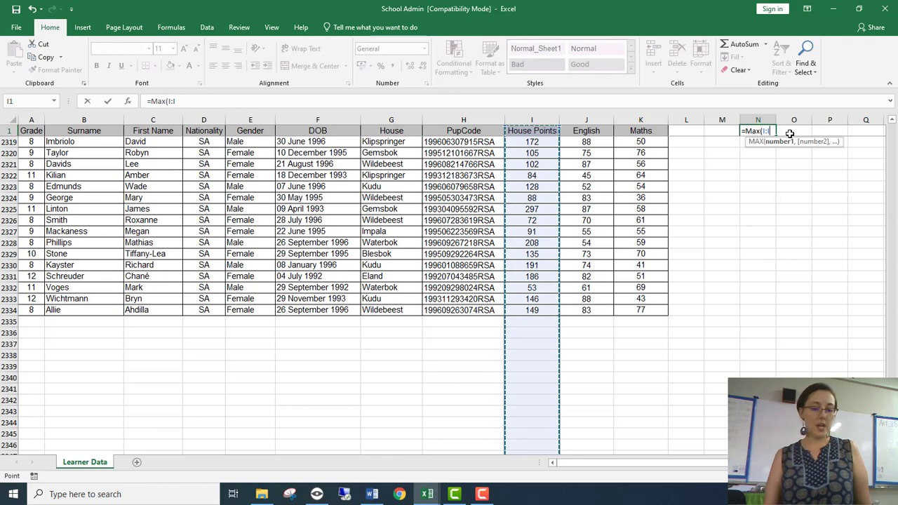
type(")")
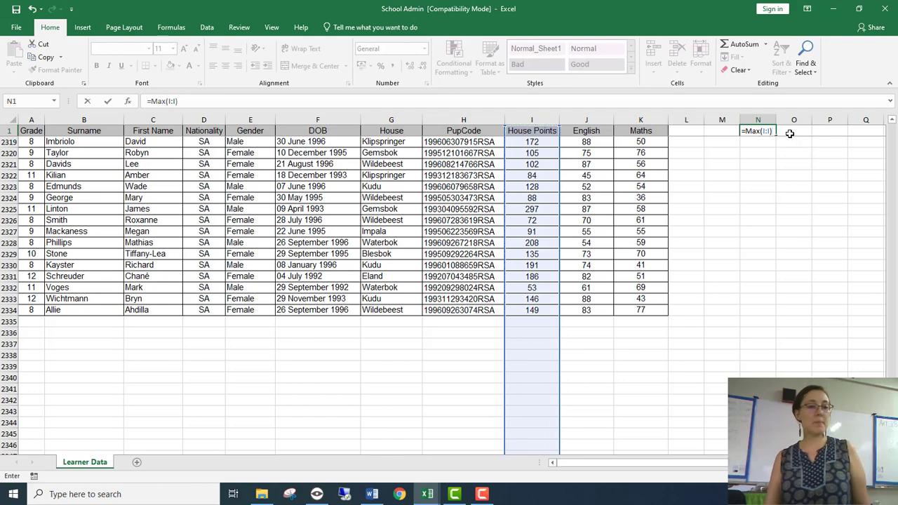
left_click(790, 133)
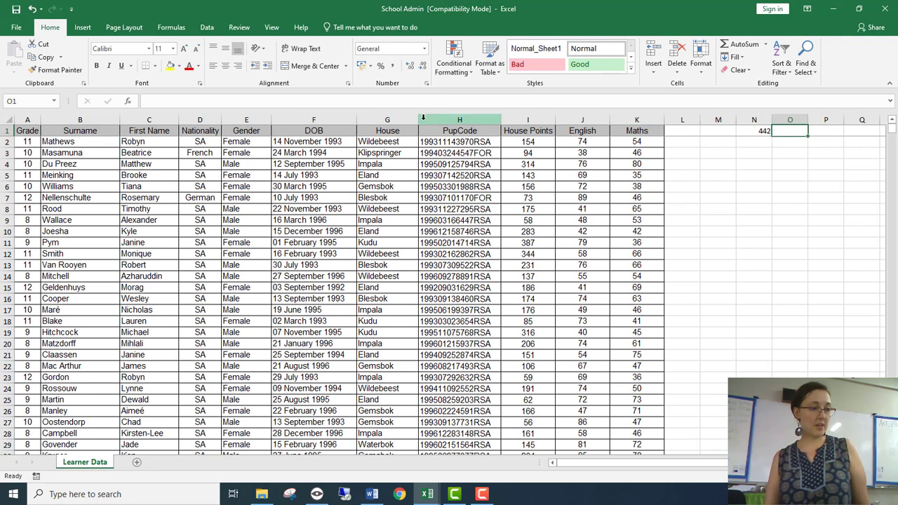
- Count the numeric entries of the whole House Points column in M1 with =COUNT(I:I)
left_click(391, 116)
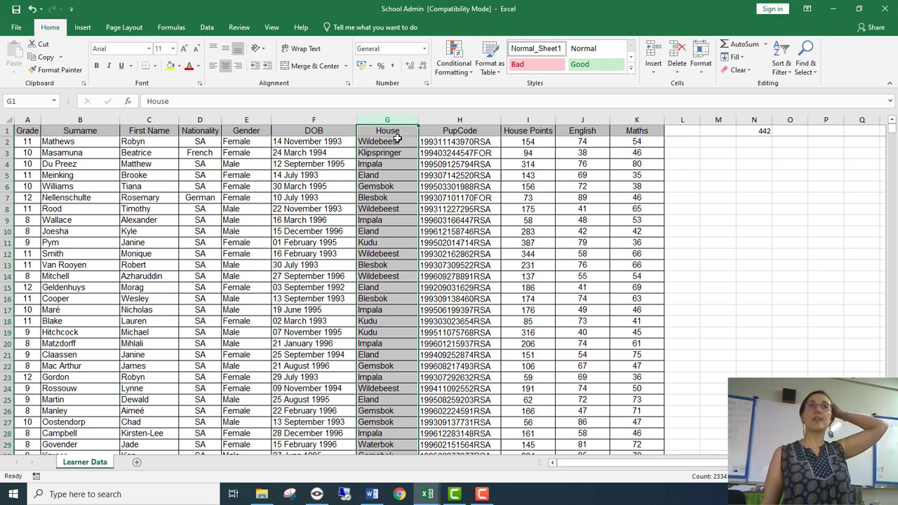
left_click(715, 131)
type("=count")
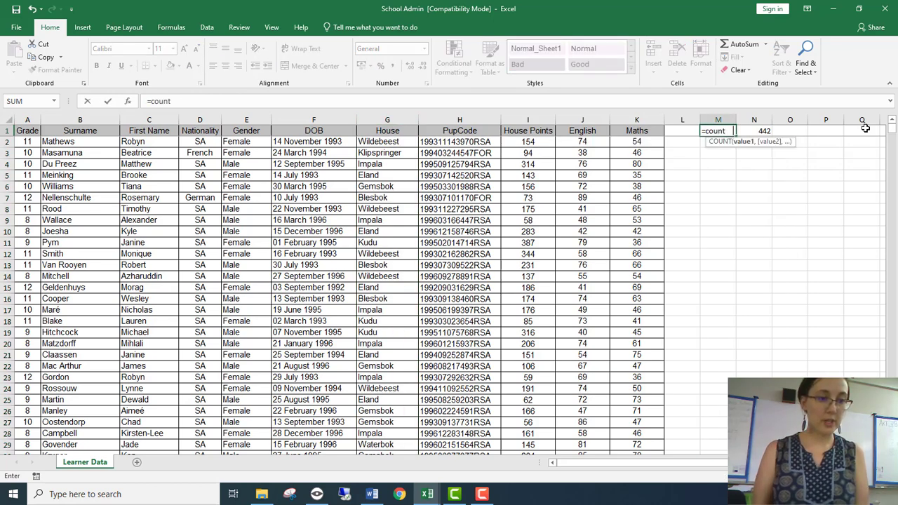
key("Tab")
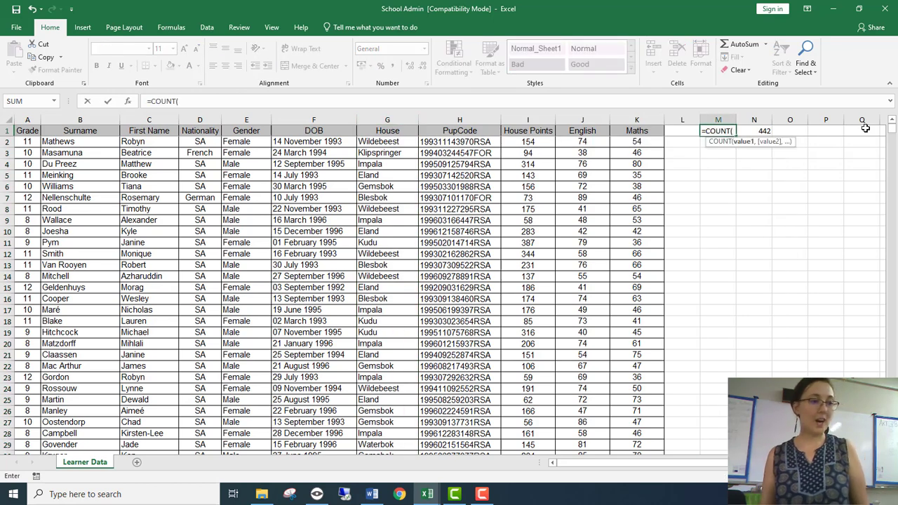
left_click(518, 119)
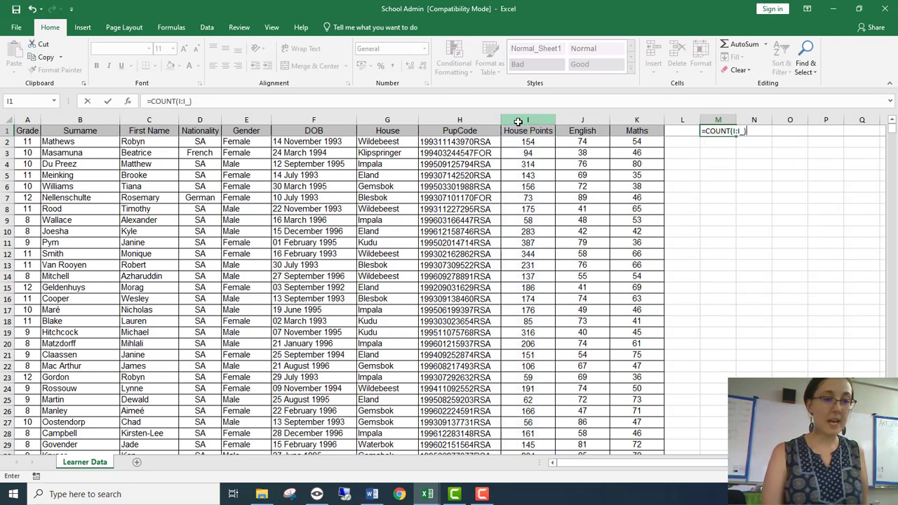
key("Return")
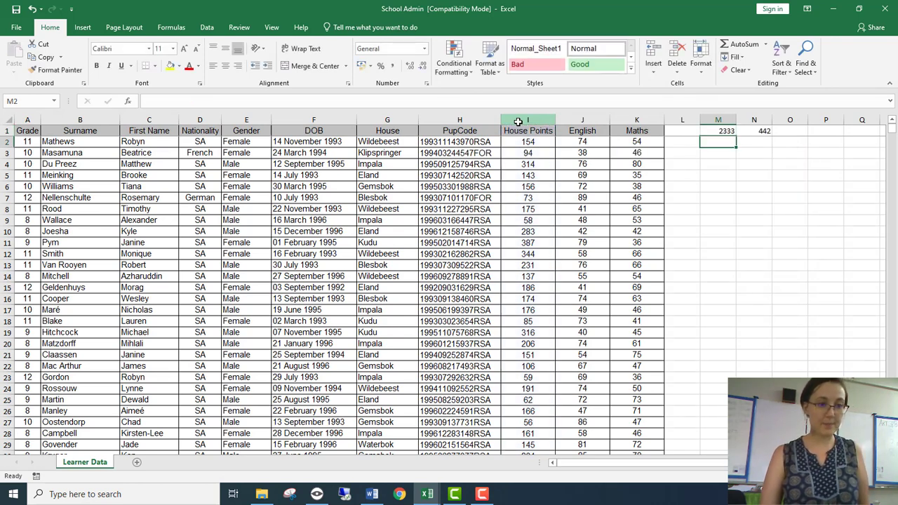
- Count all non-empty cells of the House Points column in O1 with =COUNTA(I:I)
key("Up")
key("Right")
key("Right")
type("=c")
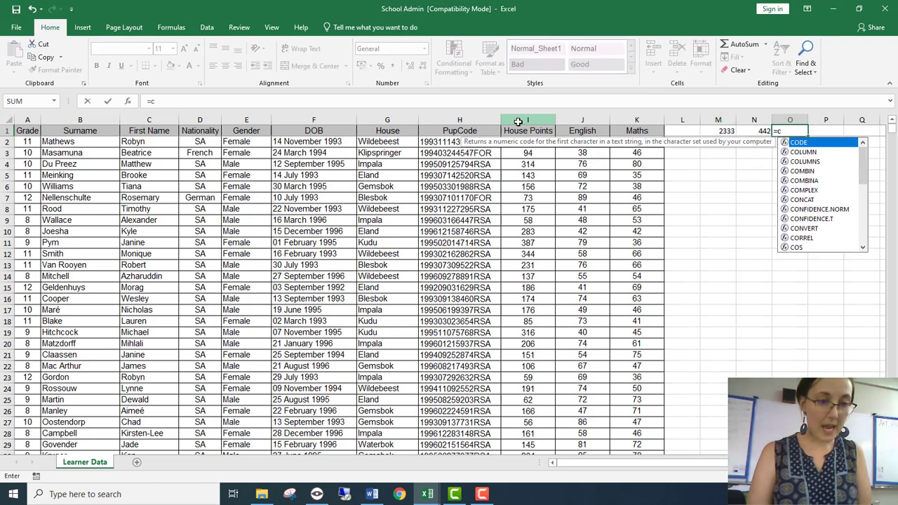
type("ounta9")
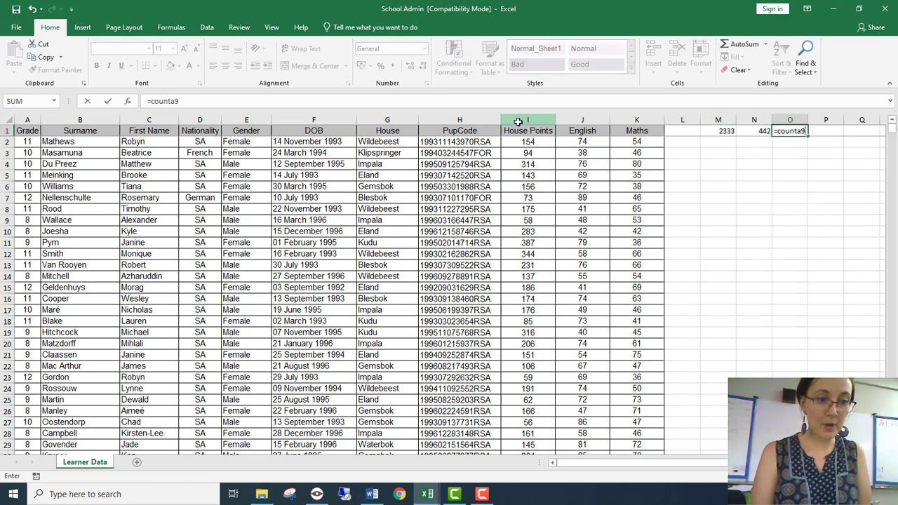
key("BackSpace")
type("((")
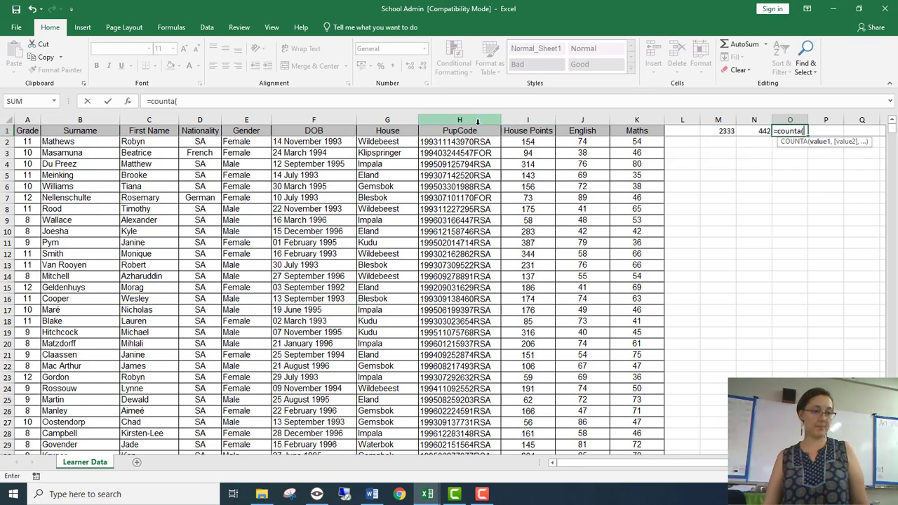
left_click(532, 119)
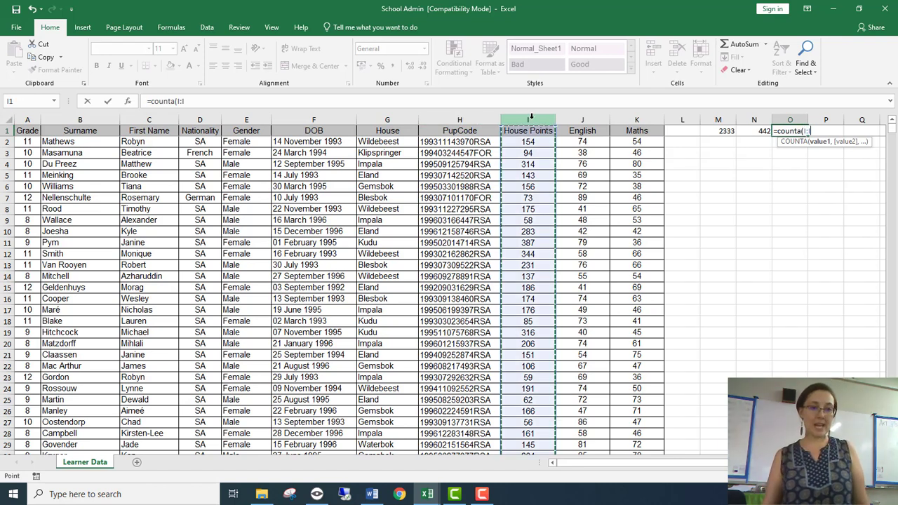
type(")")
key("Return")
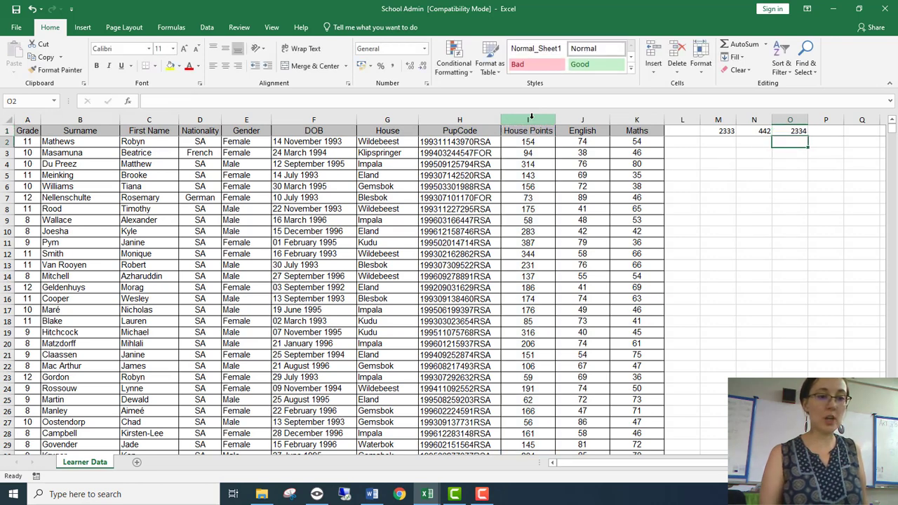
type("\\")
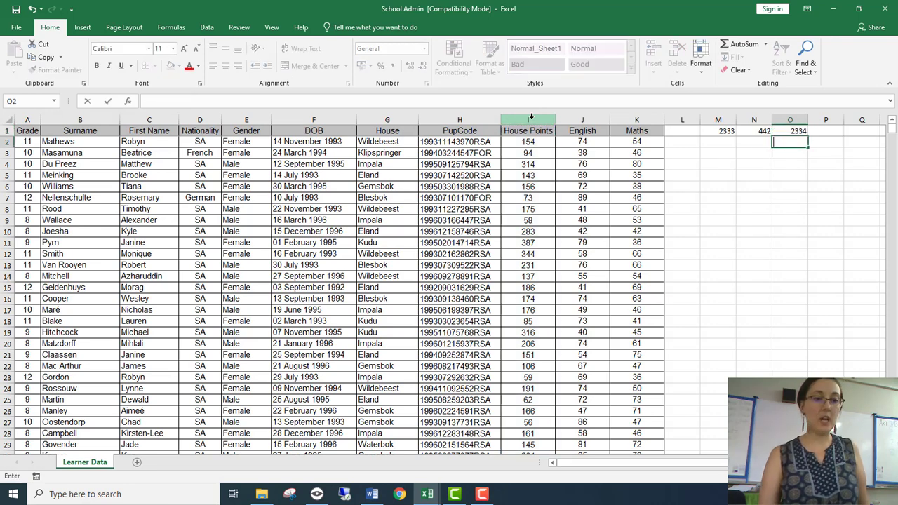
key("Escape")
key("Up")
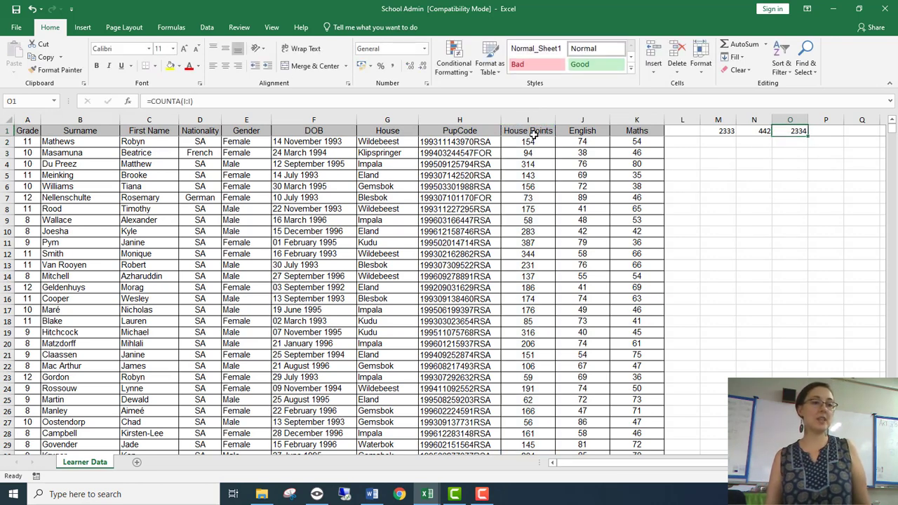
- Clear the COUNT, MAX and COUNTA formulas from cells M1 to O1
left_click(534, 133)
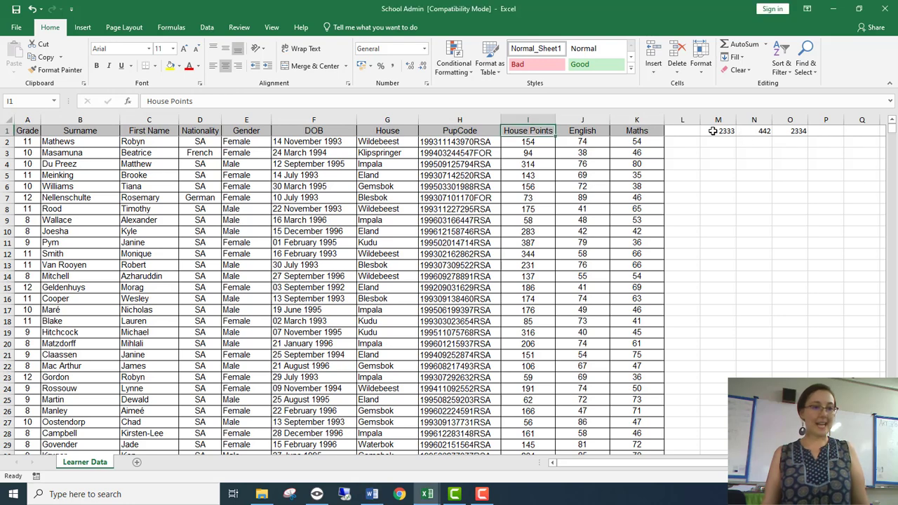
left_click_drag(713, 131, 807, 128)
key("Delete")
key("Down")
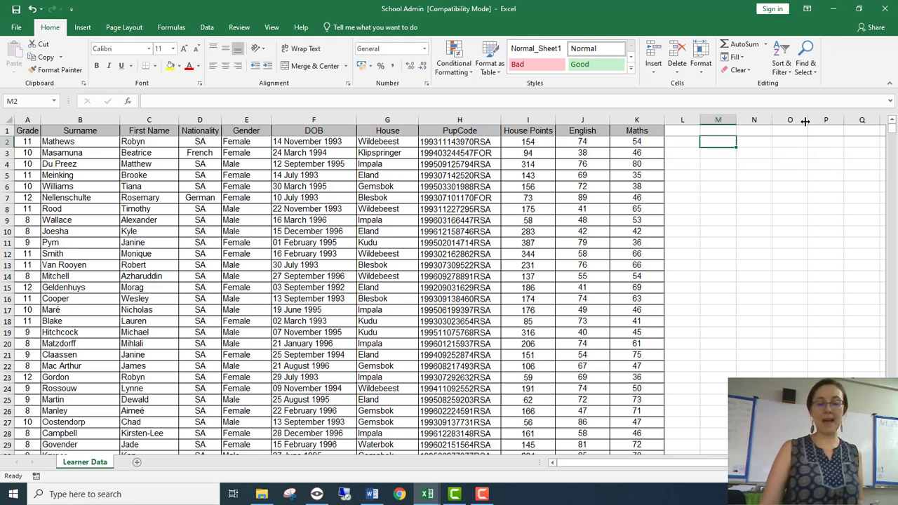
- Compare the first learner's Maths mark with the English mark by entering =K2>J2 in L2
key("Left")
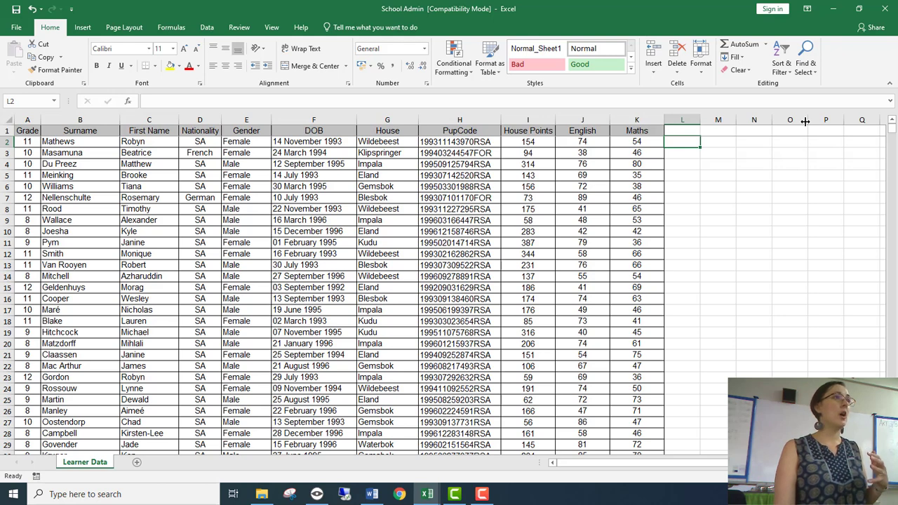
type("=")
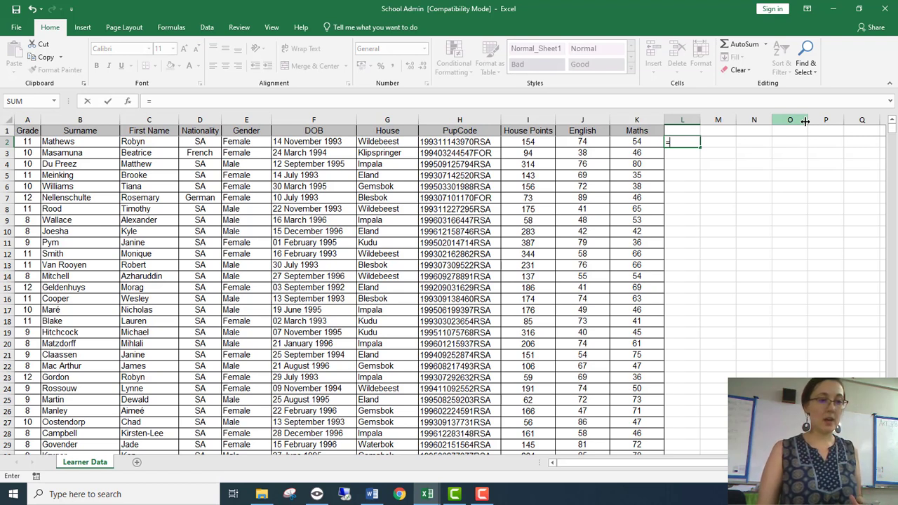
key("Left")
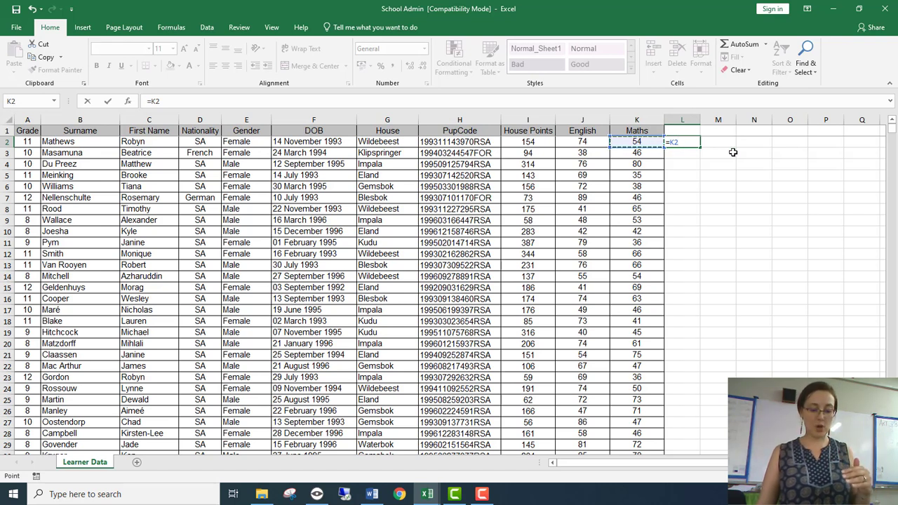
type(">")
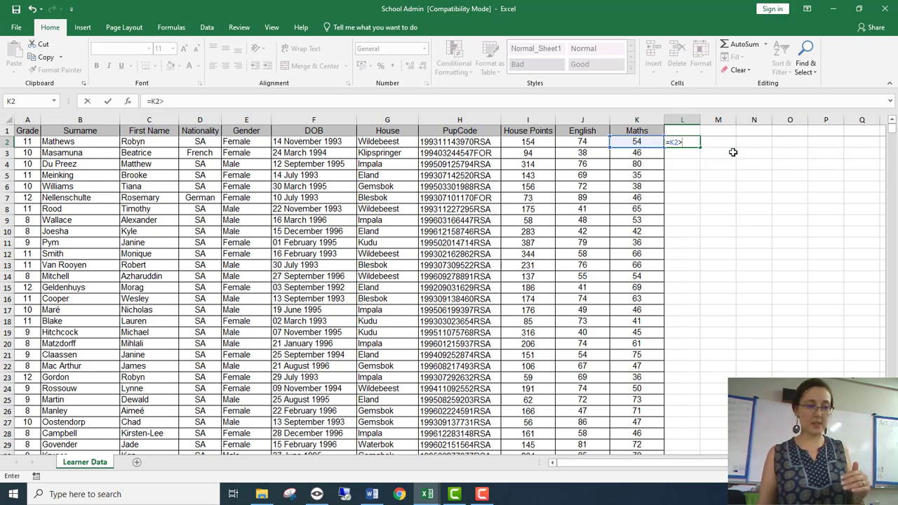
left_click(590, 142)
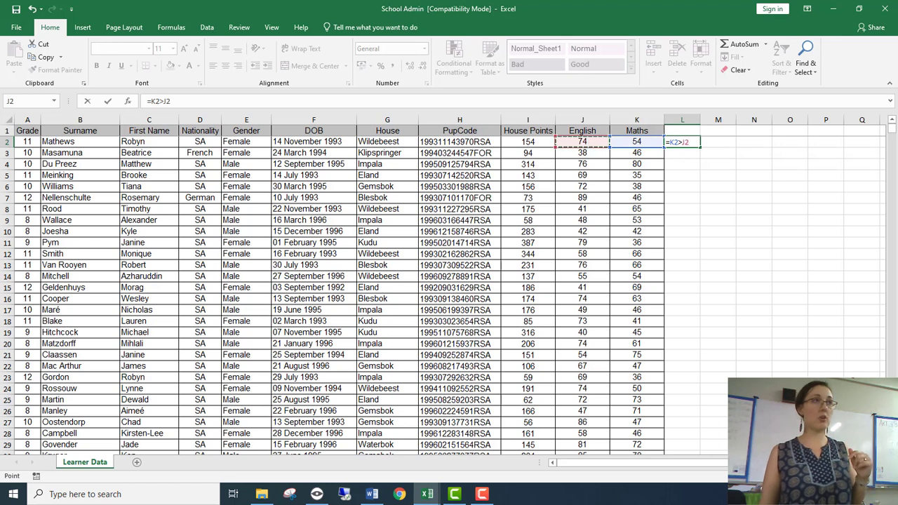
key("Return")
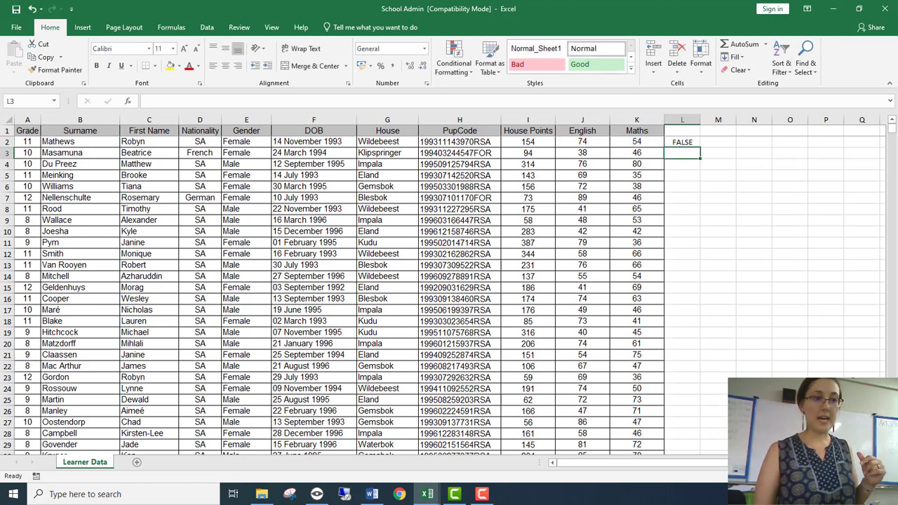
- Try filling the comparison formula from L2 down a few rows, and remove the copies below L2
left_click(682, 142)
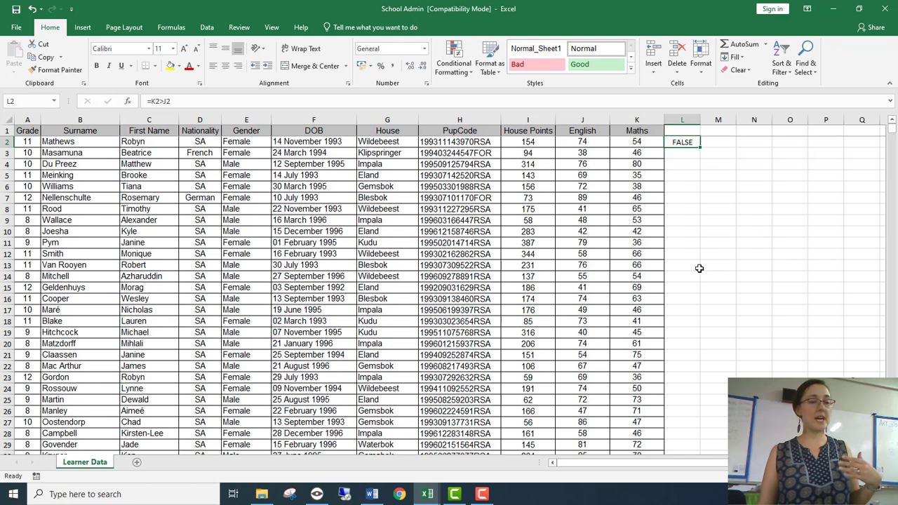
left_click_drag(700, 146, 700, 194)
left_click(694, 144)
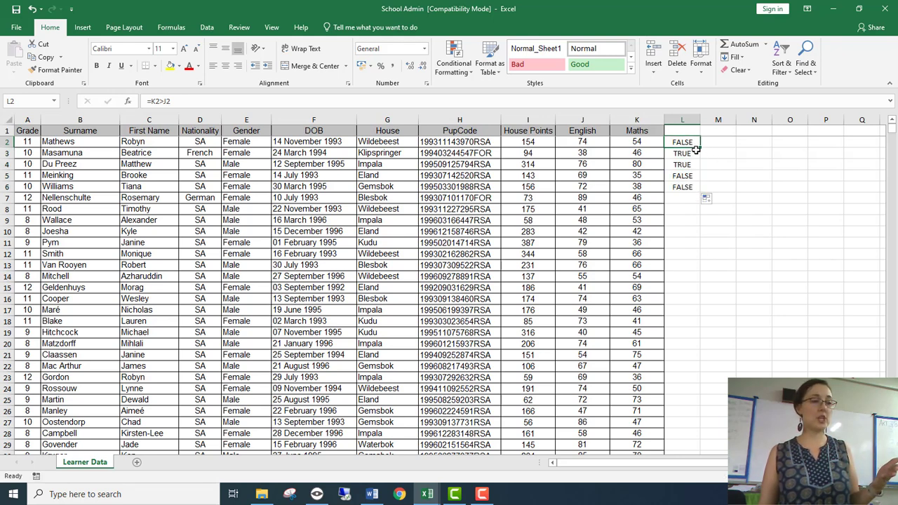
left_click_drag(695, 155, 692, 211)
key("Delete")
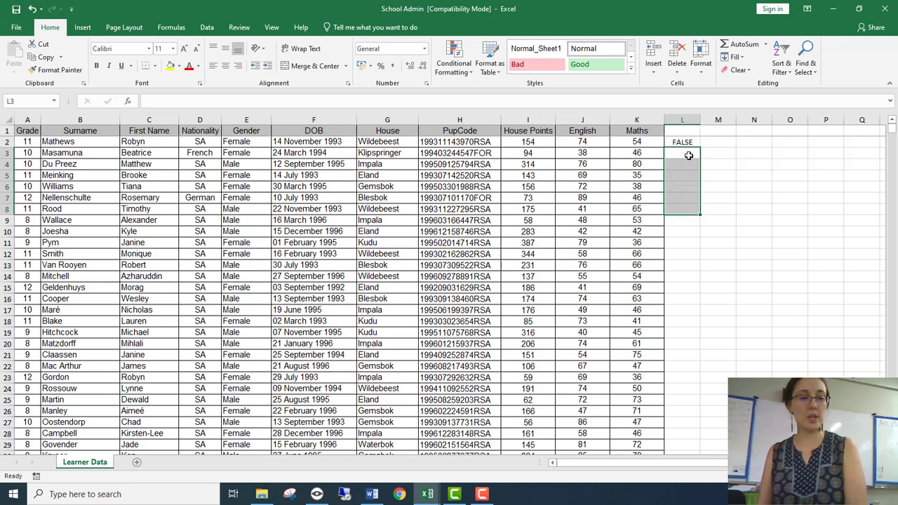
left_click(691, 144)
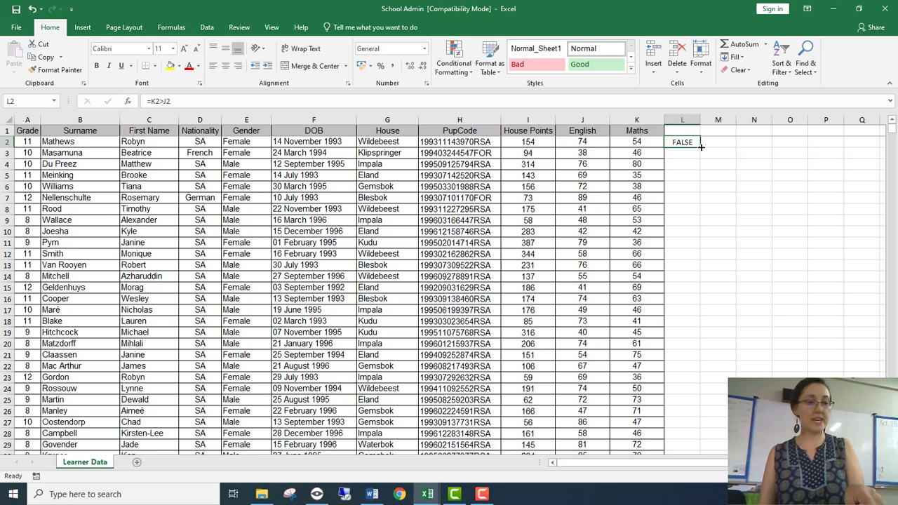
left_click_drag(701, 146, 706, 197)
key("ctrl+z")
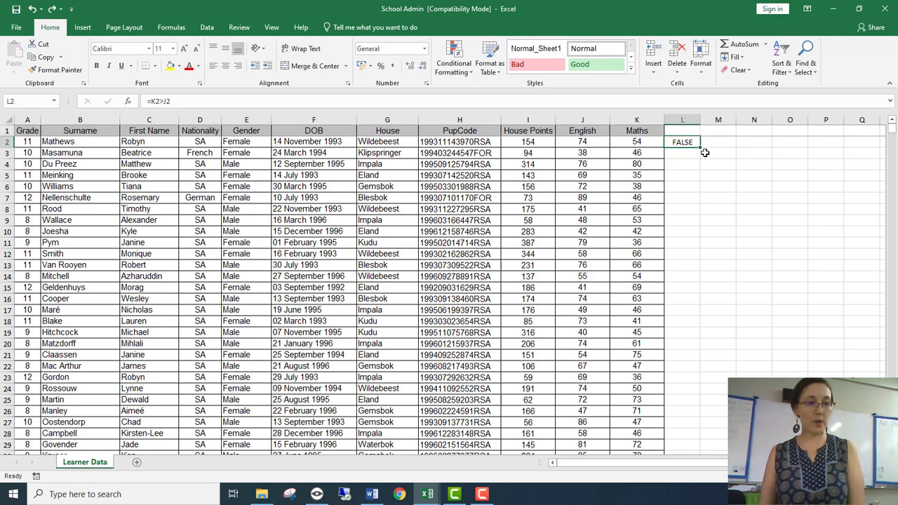
- Fill the comparison formula from L2 down column L for all learner rows
left_click(651, 142)
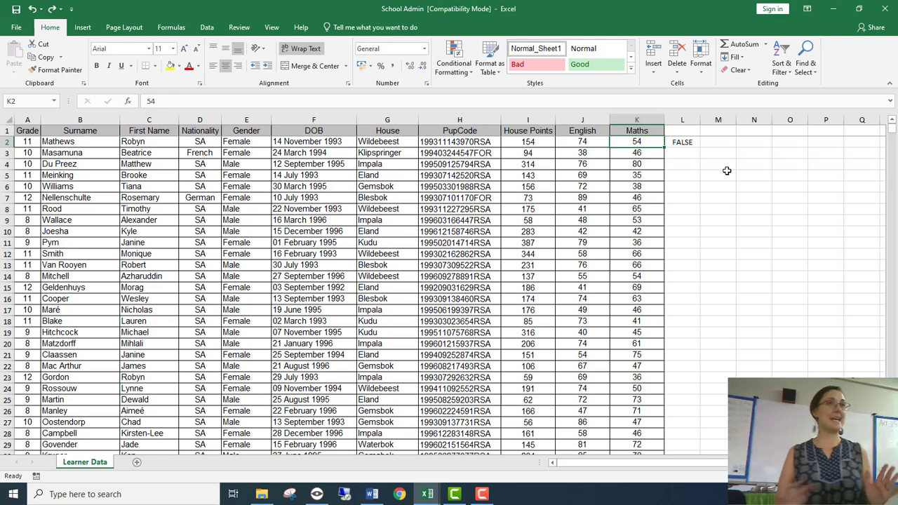
left_click(679, 141)
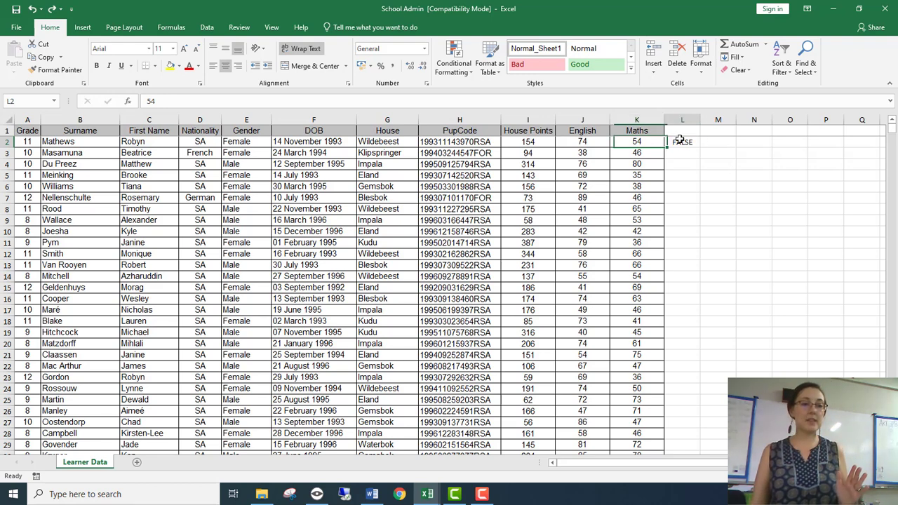
double_click(700, 147)
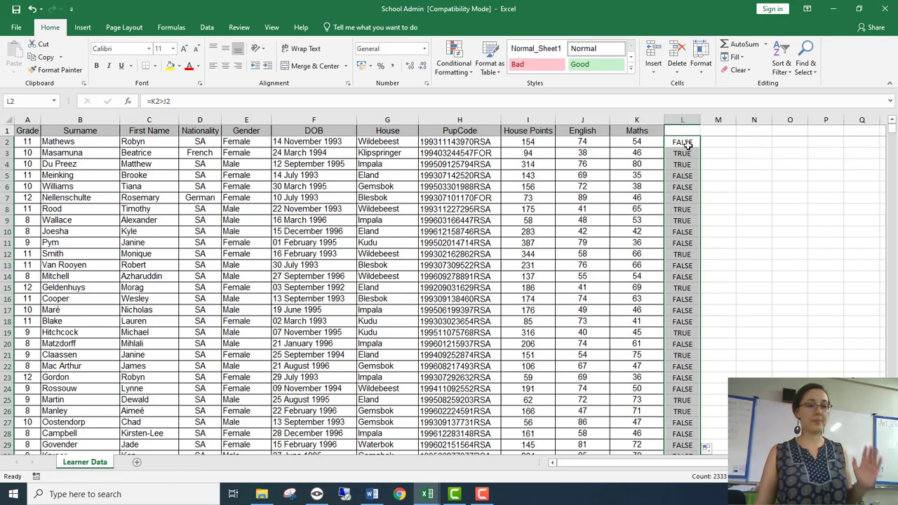
- Check how far the comparison formula extends at the end of column L, and return to L2
left_click(687, 144)
key("ctrl+Down")
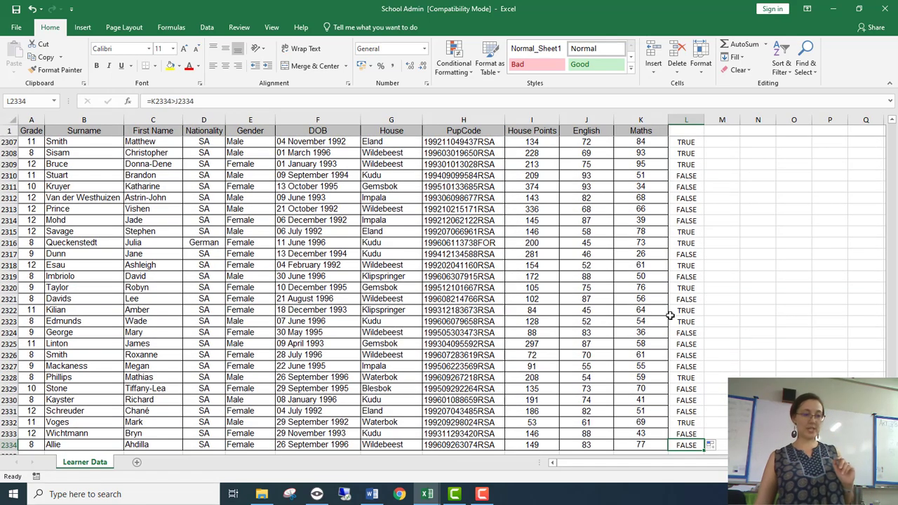
scroll(670, 375, "down", 1)
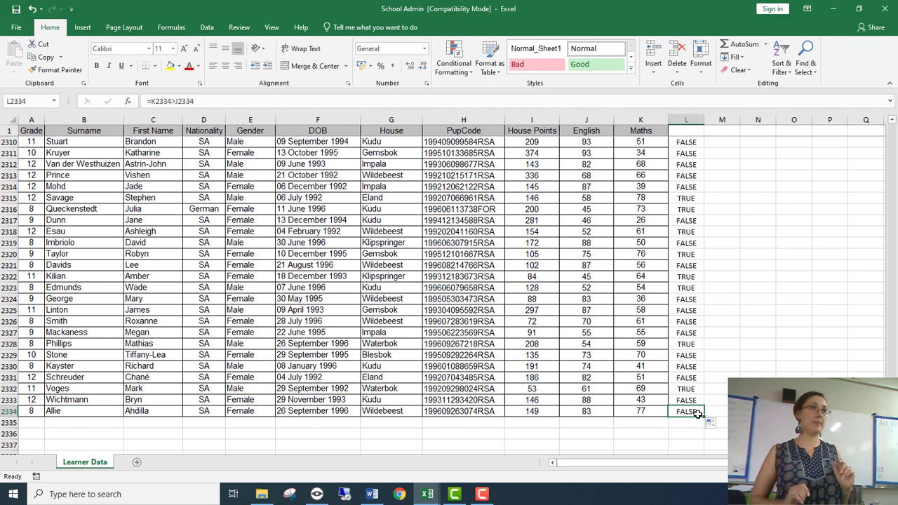
left_click(682, 119)
left_click(733, 143)
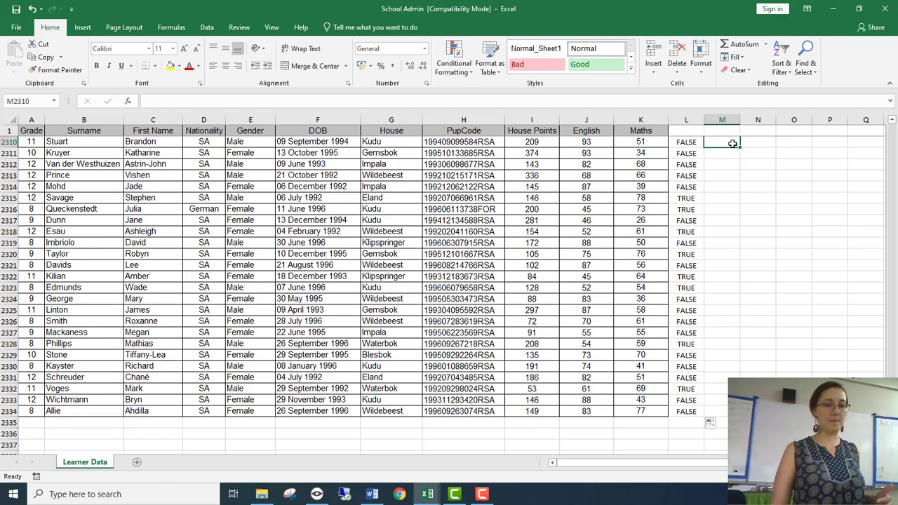
key("Left")
key("Up")
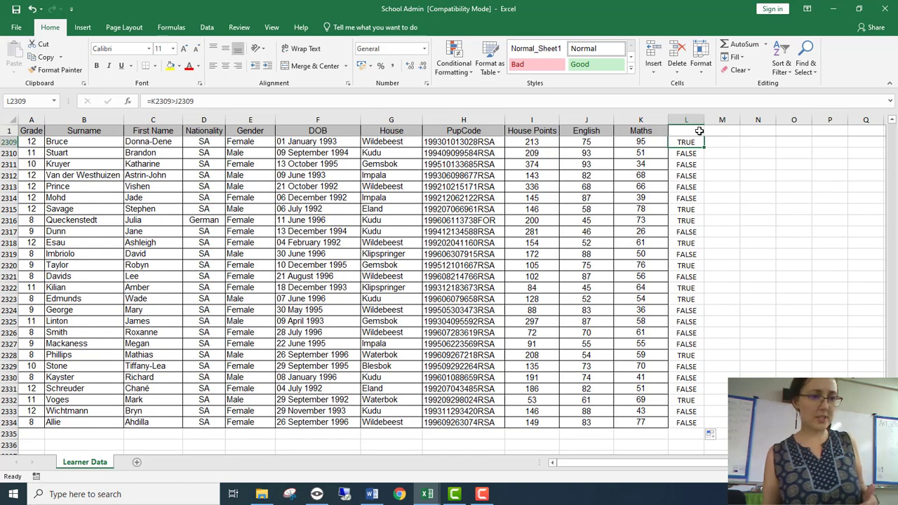
key("ctrl+Up")
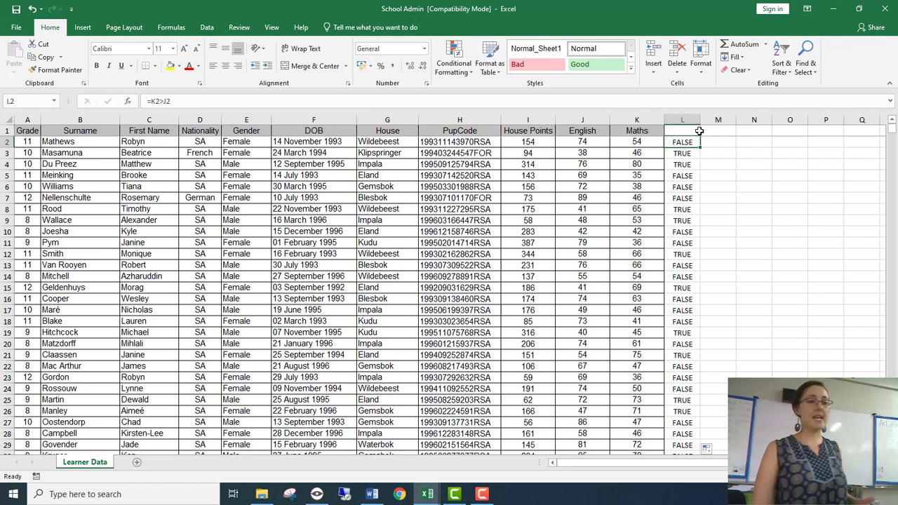
- Enter the heading Better Maths in L1 above the comparison results
key("Left")
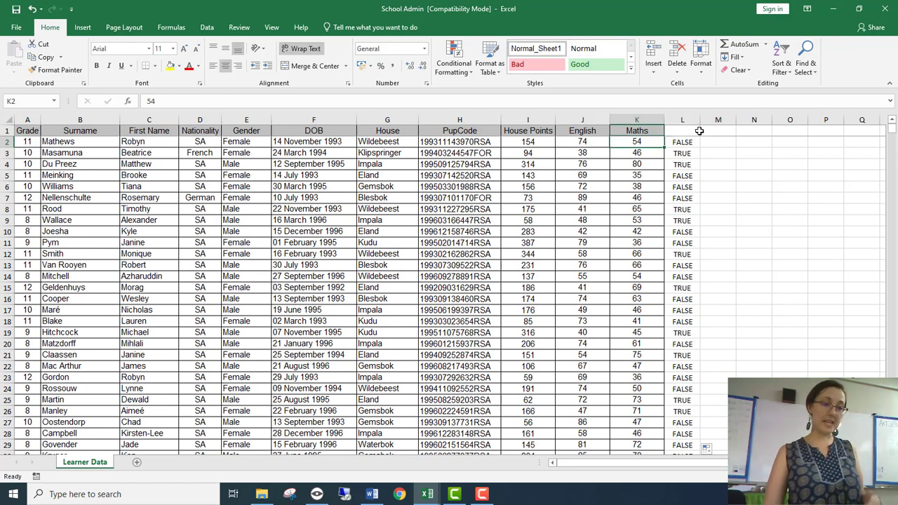
key("Left")
key("Right")
key("Right")
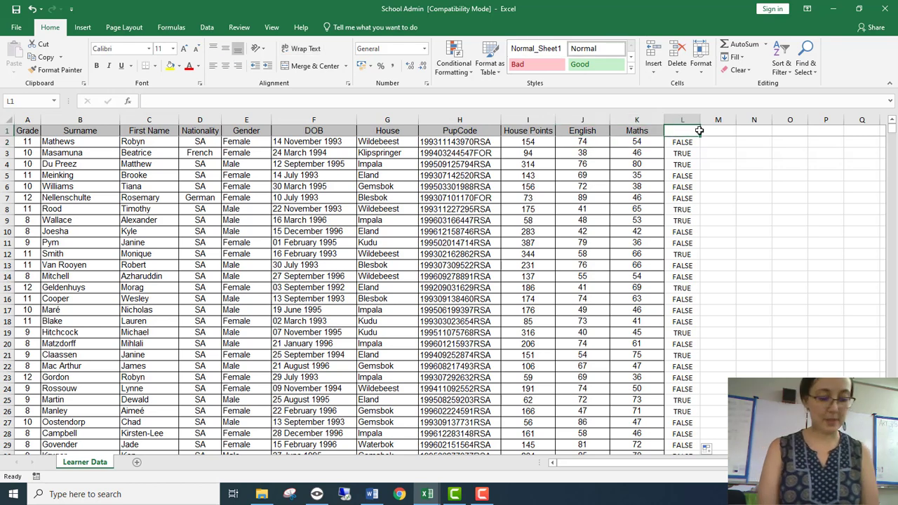
type("Better")
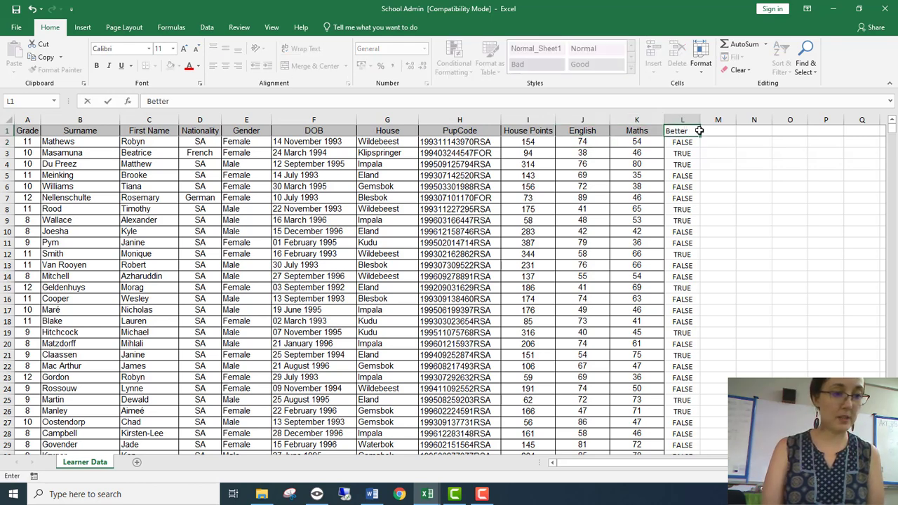
type(" Math")
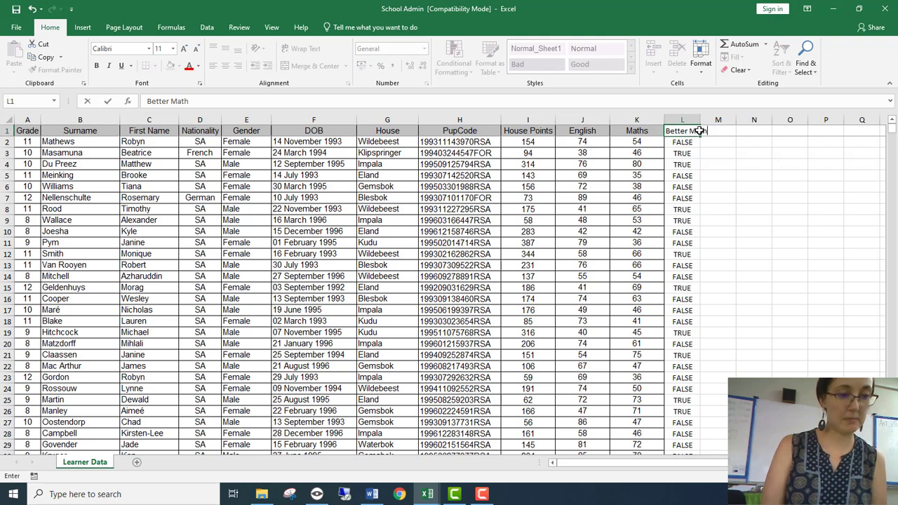
key("Return")
- Turn on filtering for the header row and filter the Better Maths column to show only TRUE
left_click(668, 131)
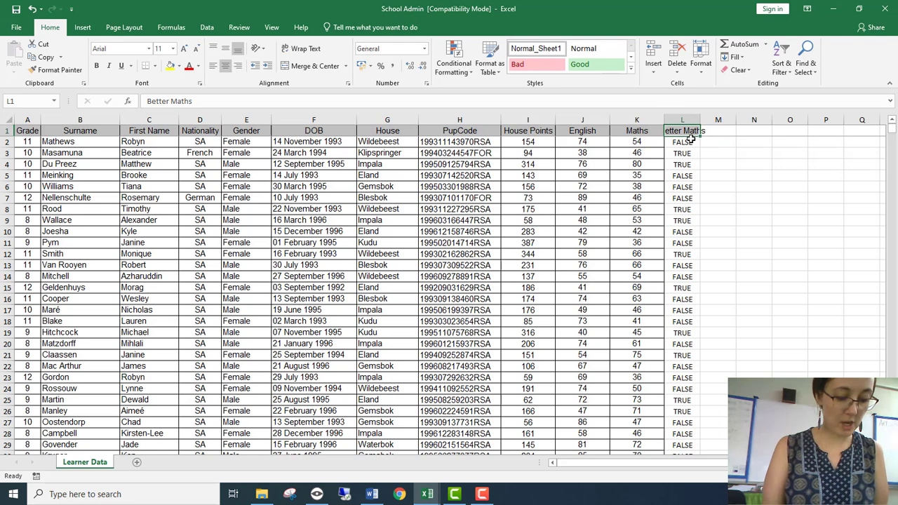
key("ctrl+shift+l")
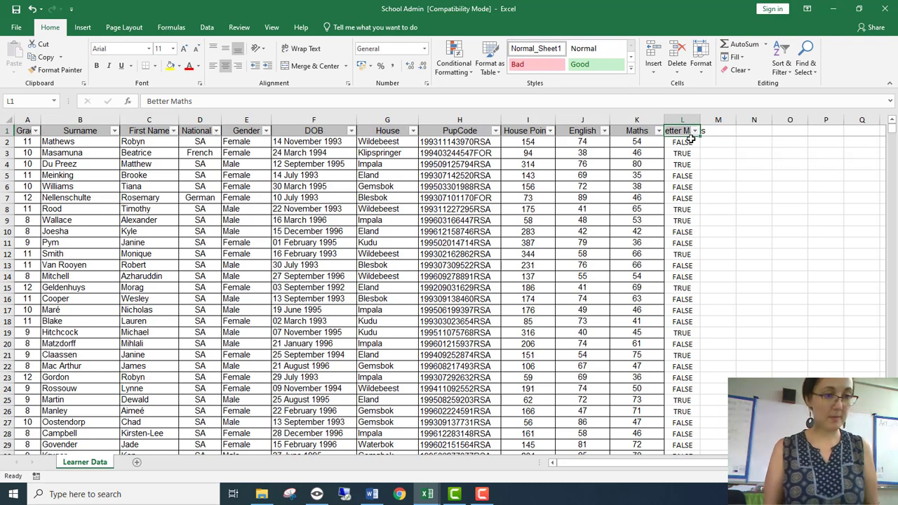
left_click(695, 131)
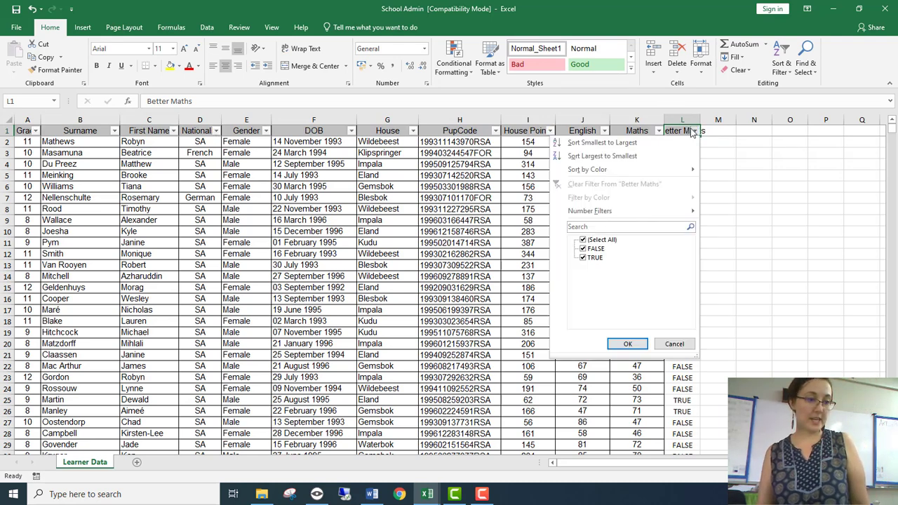
left_click(584, 240)
left_click(583, 258)
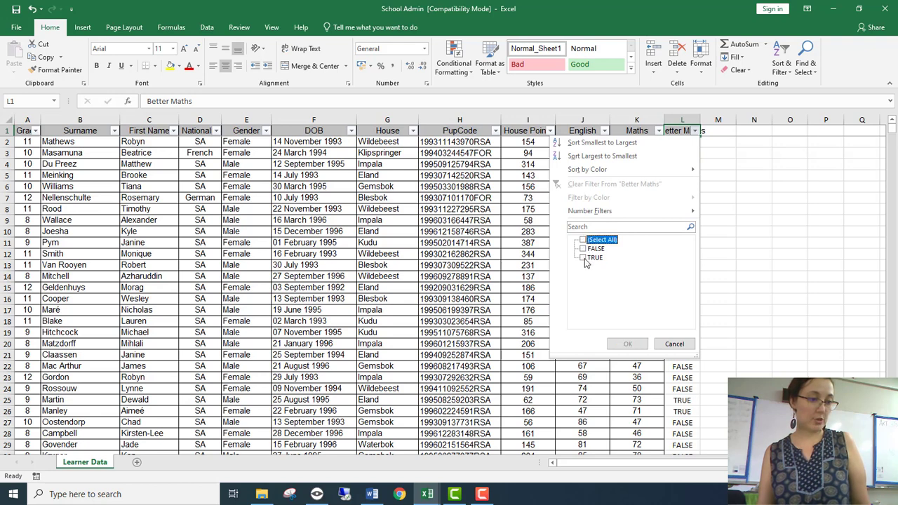
left_click(627, 343)
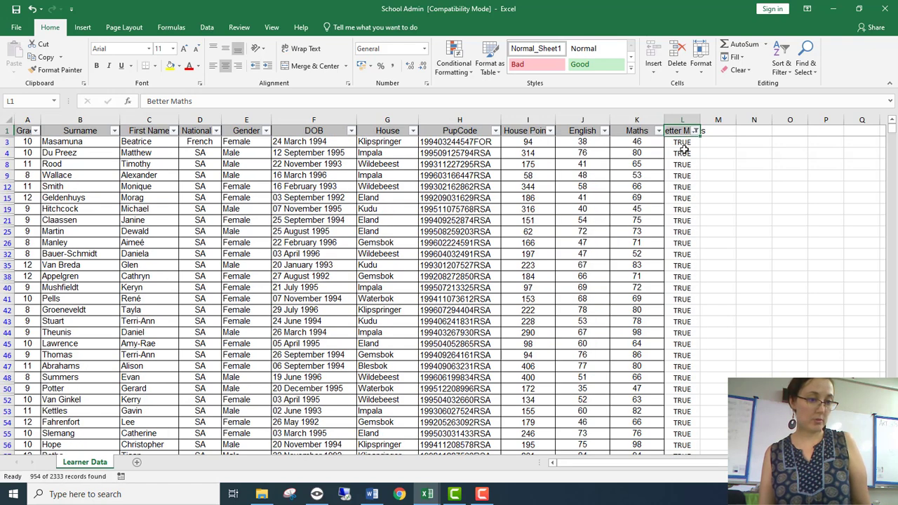
- Inspect the filtered records and undo the TRUE filter on the Better Maths column
left_click(685, 142)
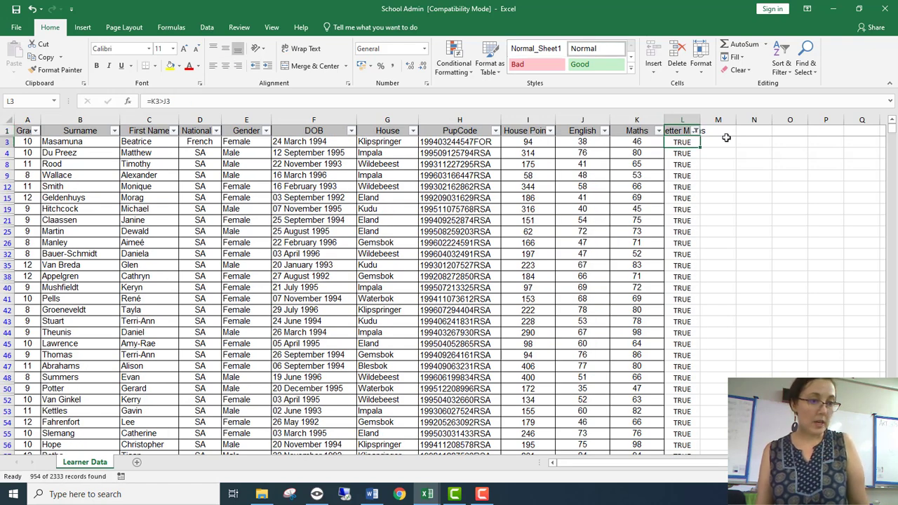
left_click(494, 234)
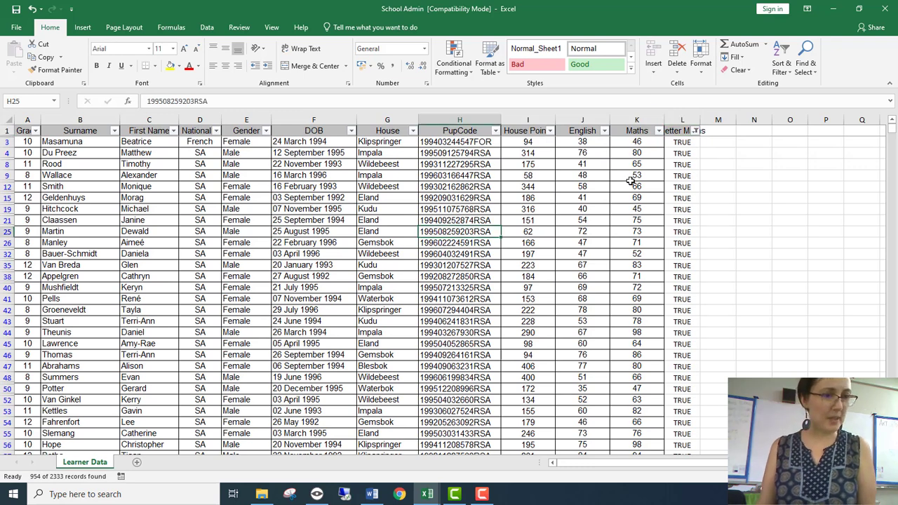
key("ctrl+z")
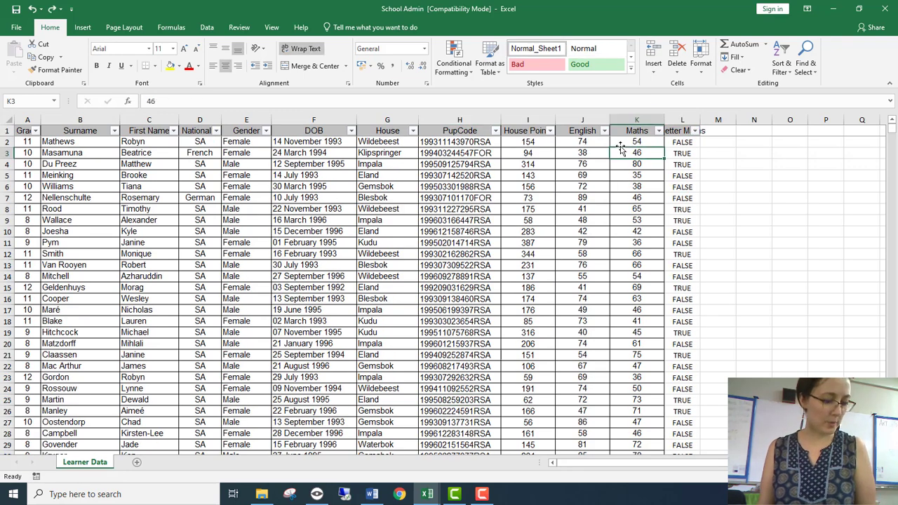
- Format the whole learner data range A1:L2334 as a table with headers, using a blue banded style
left_click(96, 152)
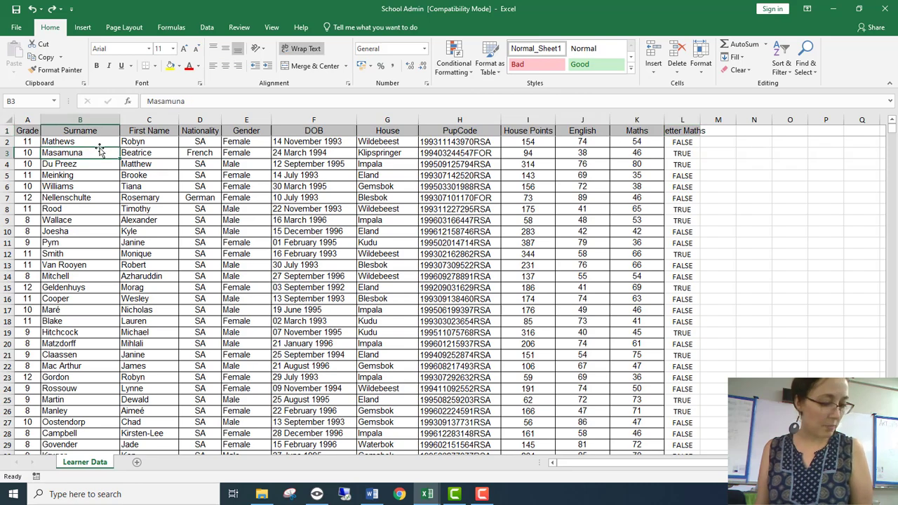
key("ctrl+a")
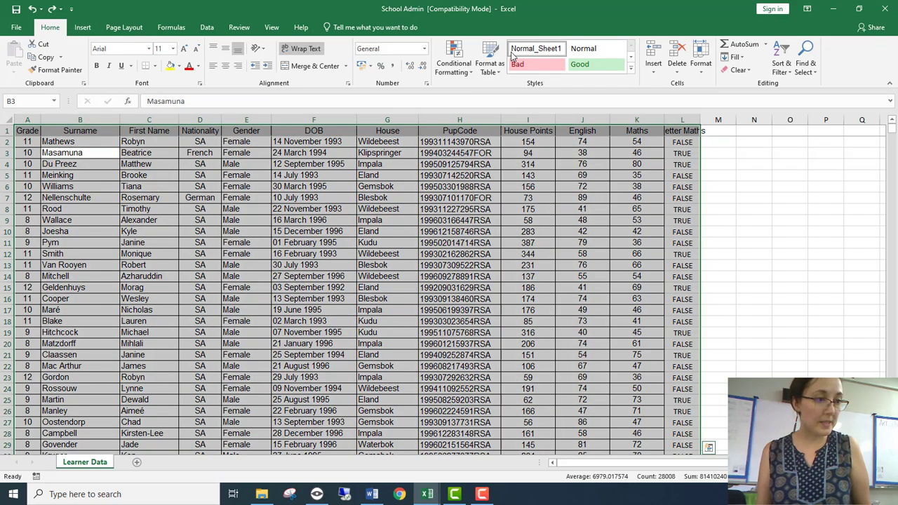
left_click(489, 66)
left_click(534, 133)
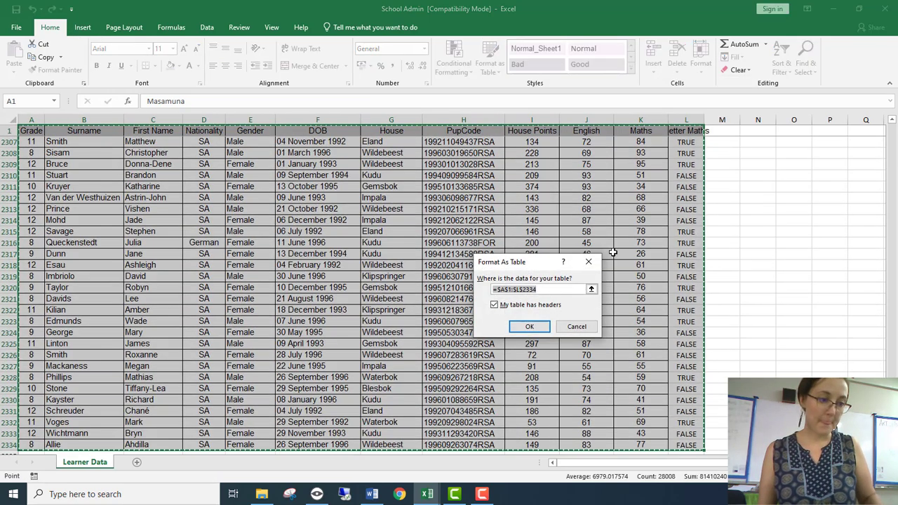
left_click(529, 327)
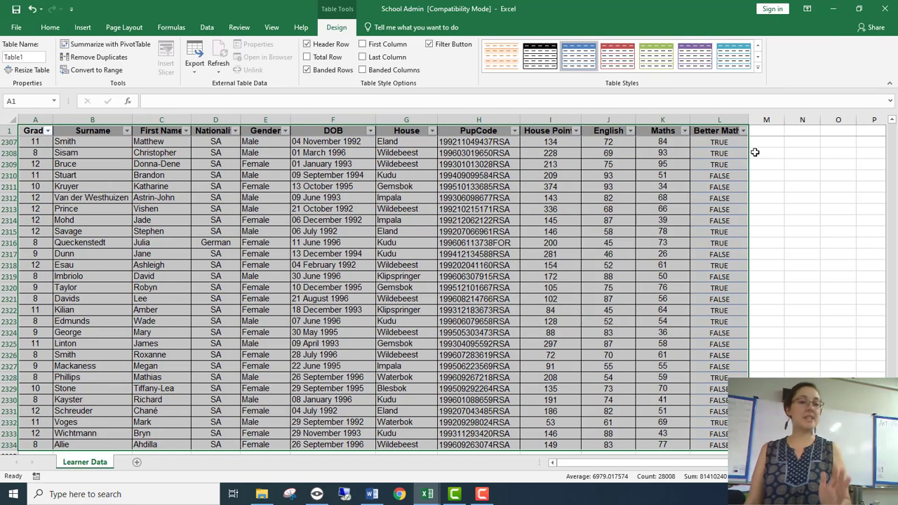
left_click(763, 132)
left_click(769, 144)
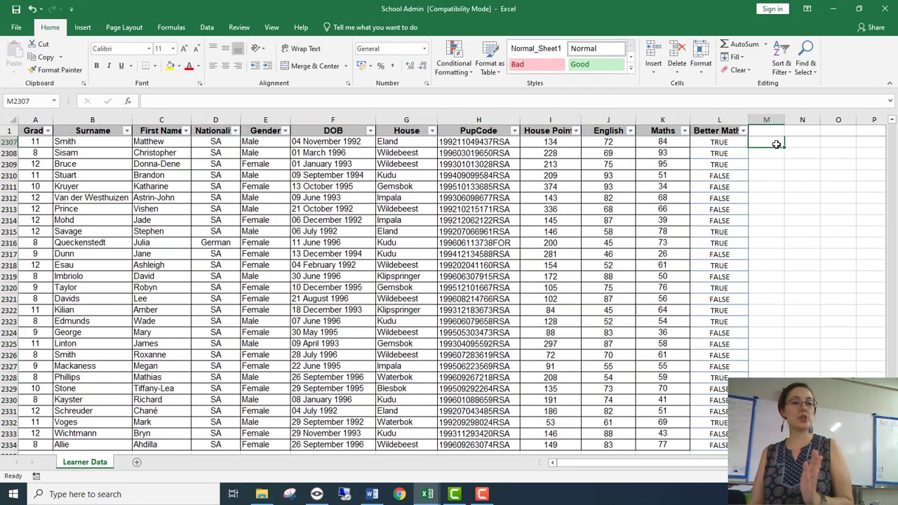
left_click(795, 144)
left_click(828, 143)
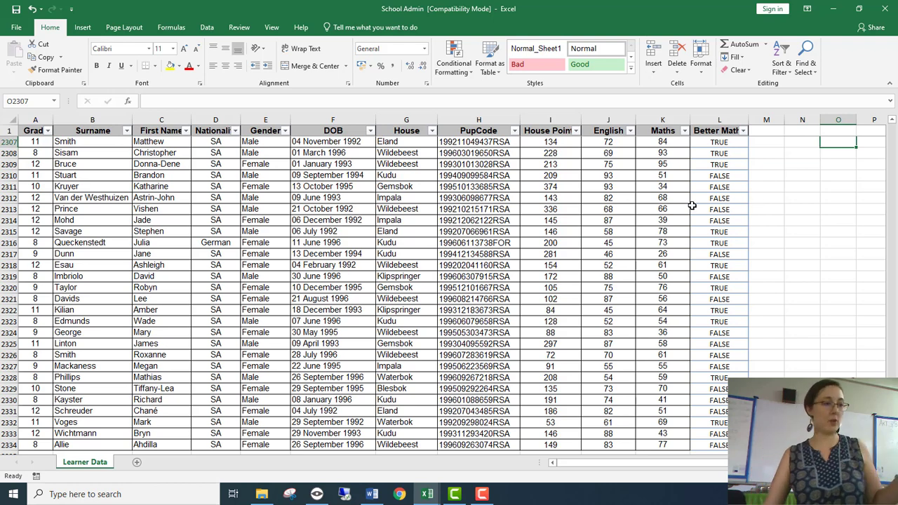
- Add a total row to the learner data table, keeping the header row and banded rows
left_click_drag(361, 162, 351, 153)
left_click(336, 26)
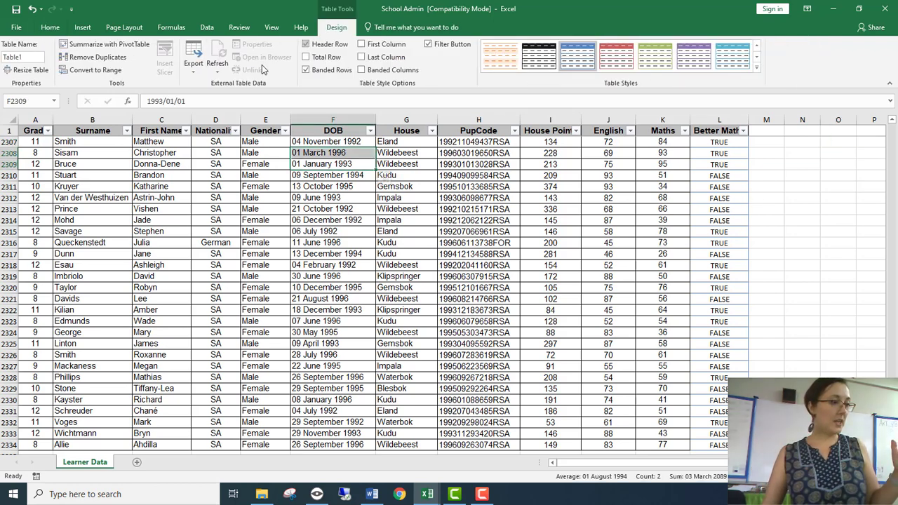
left_click(330, 44)
left_click(327, 56)
left_click(331, 44)
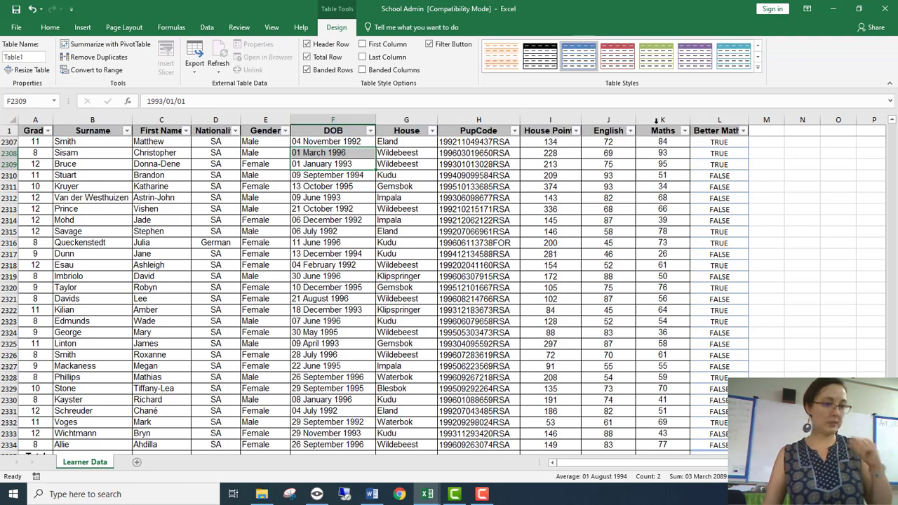
- Filter the Better Maths column to show only TRUE and select that column's cell in the total row
left_click(744, 129)
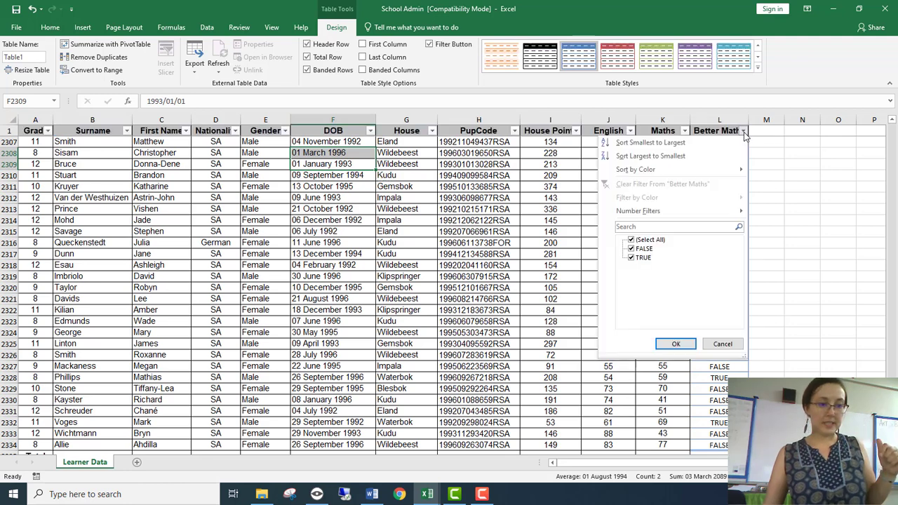
left_click(631, 240)
left_click(631, 258)
left_click(676, 344)
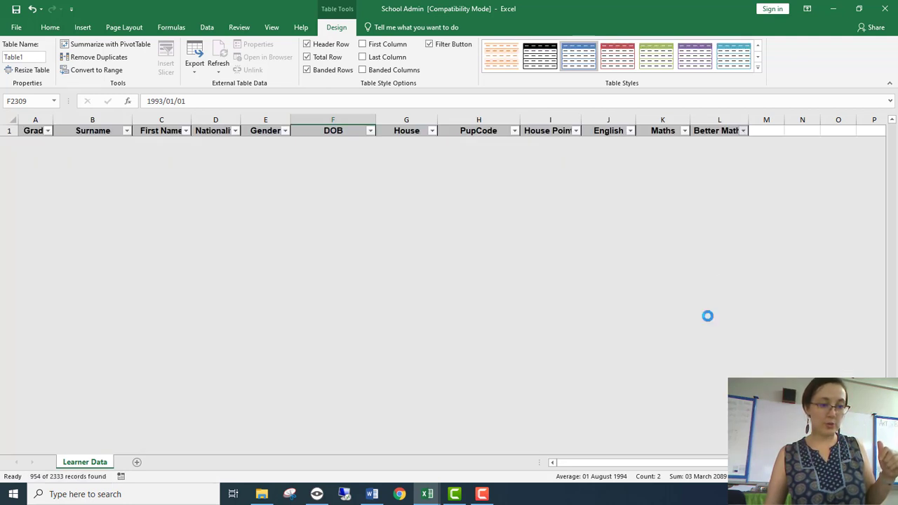
left_click(737, 265)
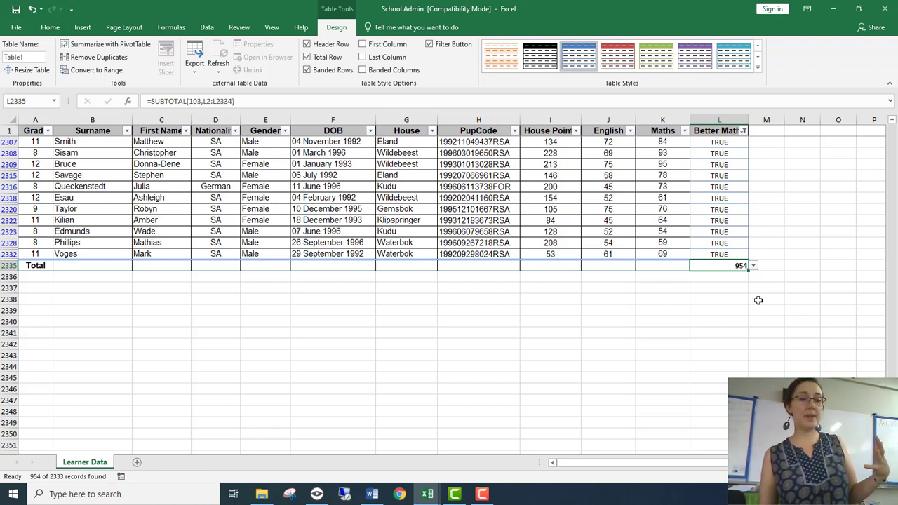
- Calculate =954/2334 in M2337 and format the result as a percentage
left_click(771, 284)
type("=")
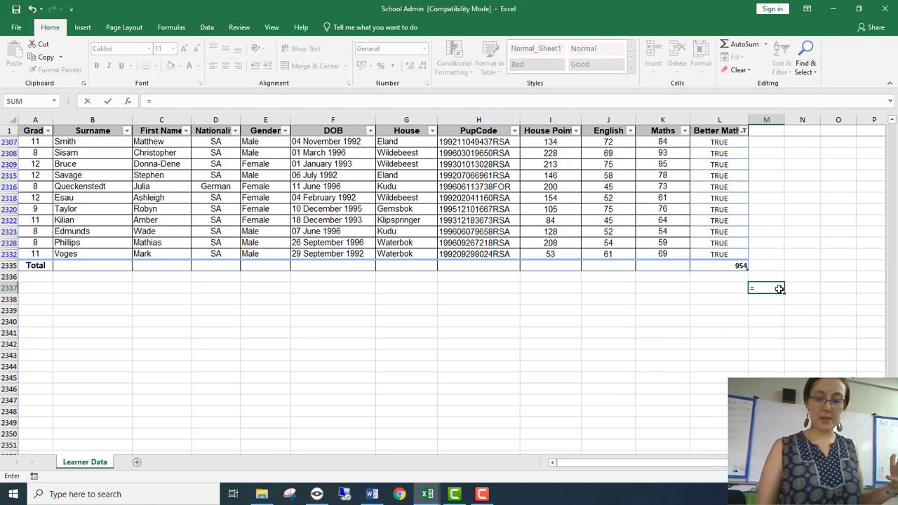
type("954/2334")
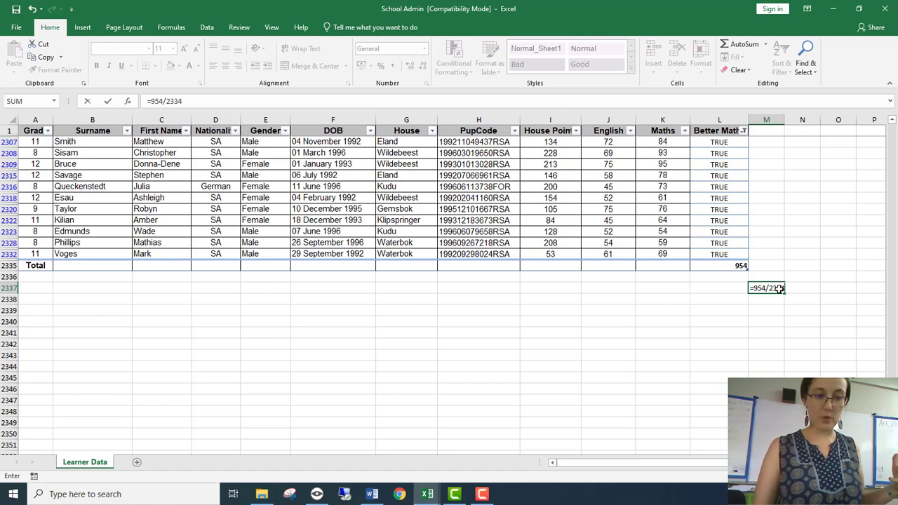
key("ctrl+Return")
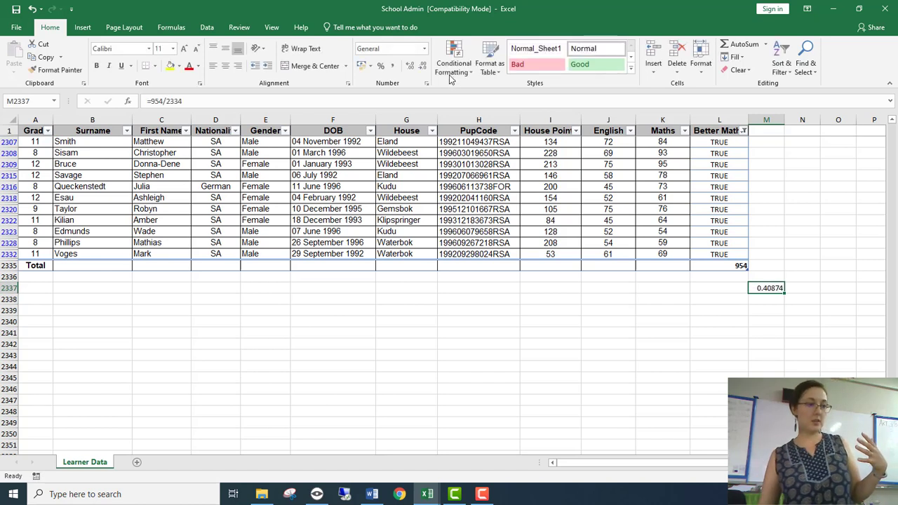
left_click(381, 65)
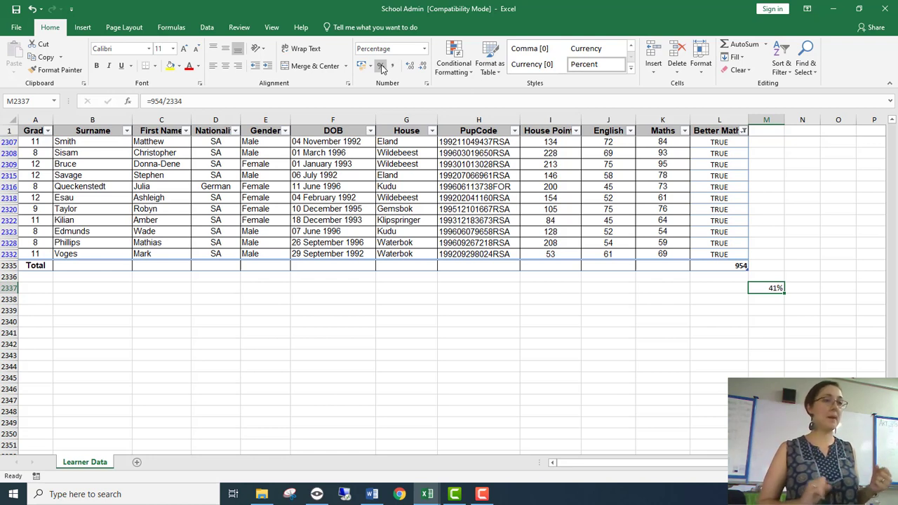
- Delete the calculation in M2337 and show all values in the Better Maths column again
key("Delete")
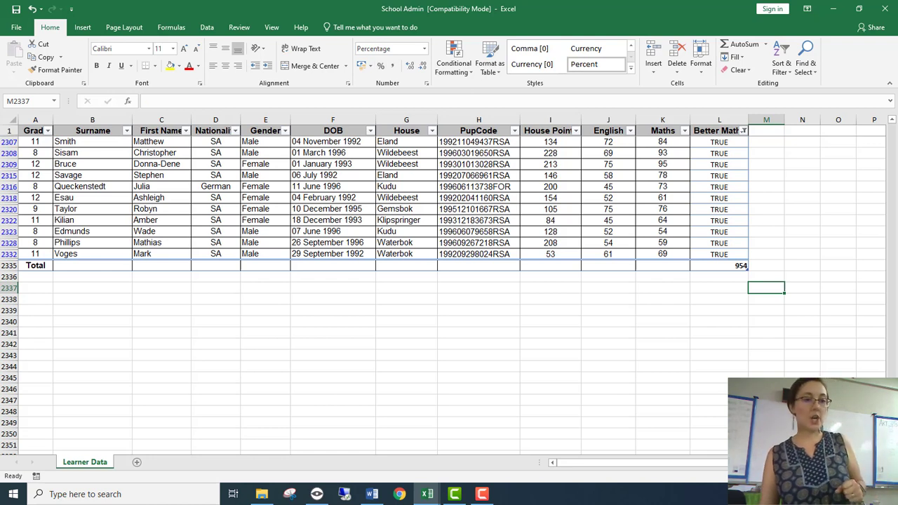
left_click(744, 131)
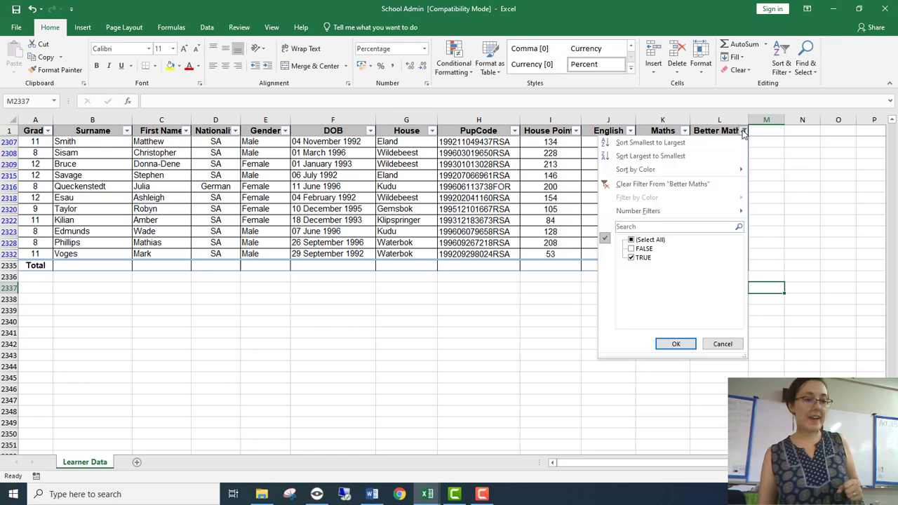
left_click(631, 240)
left_click(676, 344)
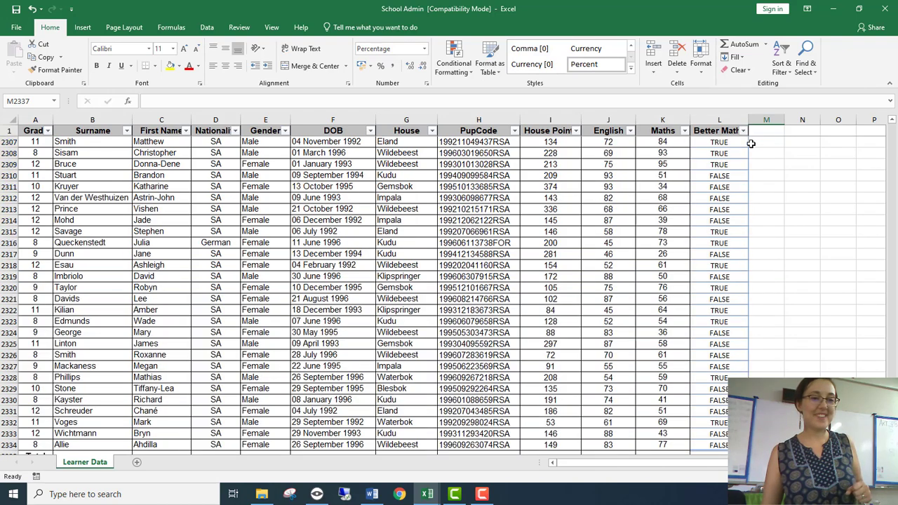
- Begin a COUNTIF formula in M1 and point its range at the first Better Maths result, L2
left_click(764, 131)
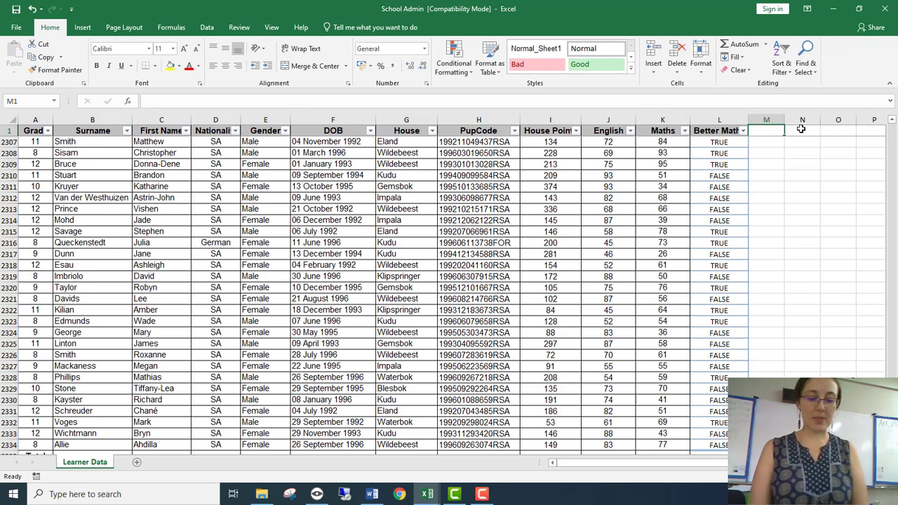
type("=countif(")
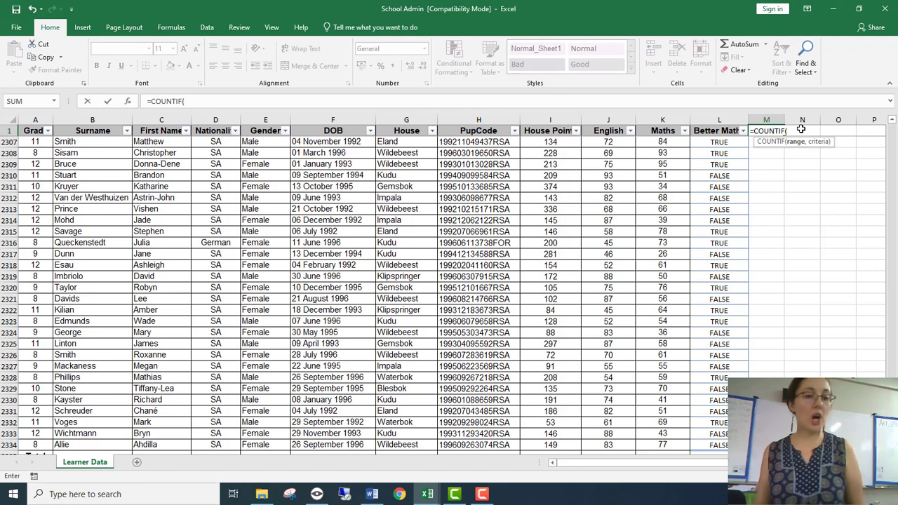
left_click(730, 151)
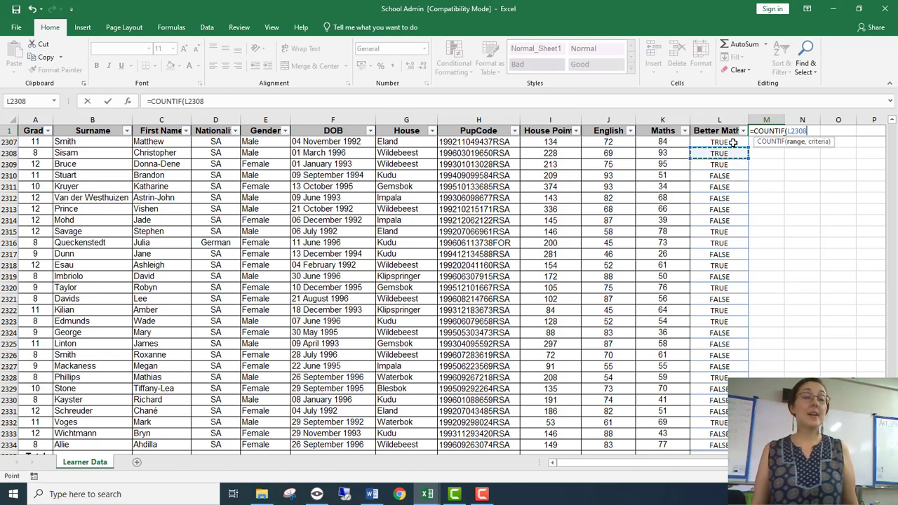
left_click(733, 142)
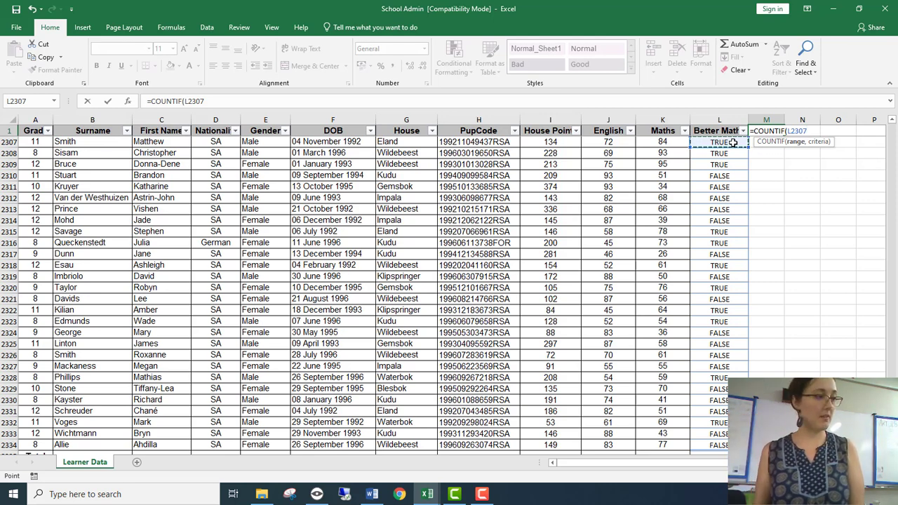
left_click(732, 130)
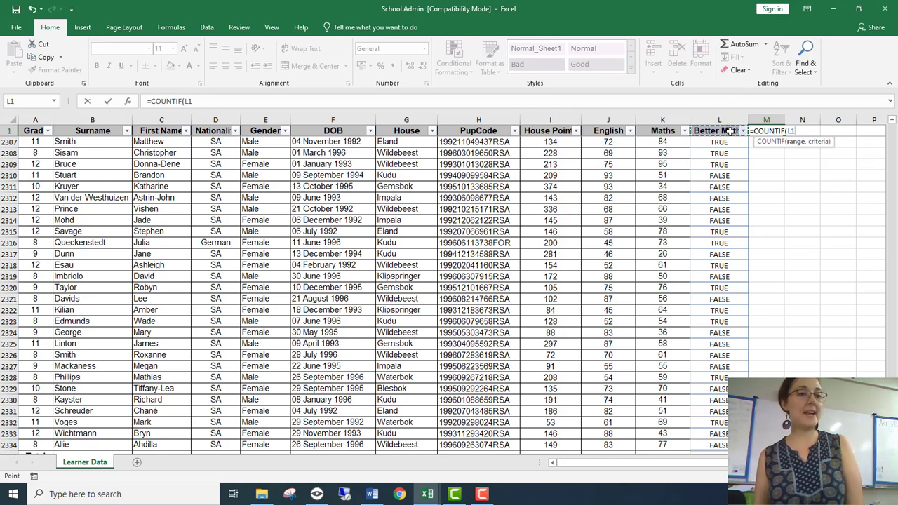
key("Down")
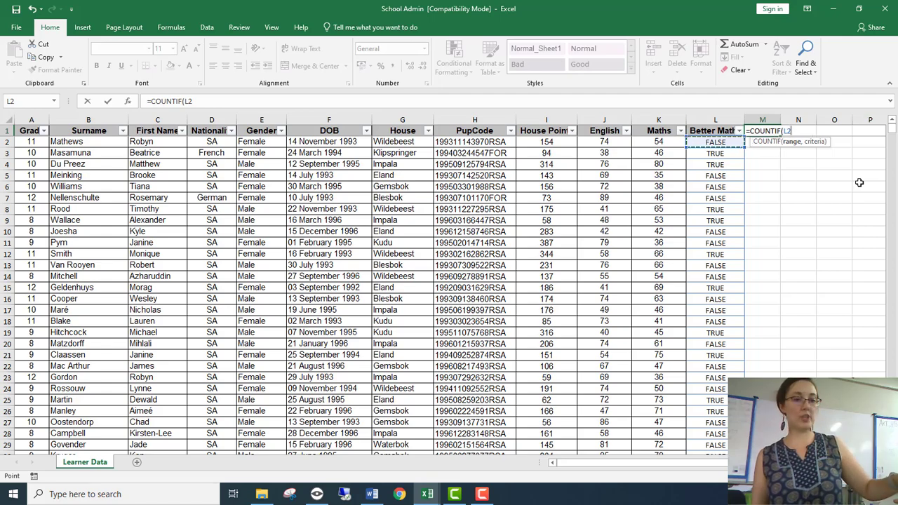
- Set the COUNTIF range in M1 to the Better Maths cells L2:L2335
scroll(824, 257, "down", 20)
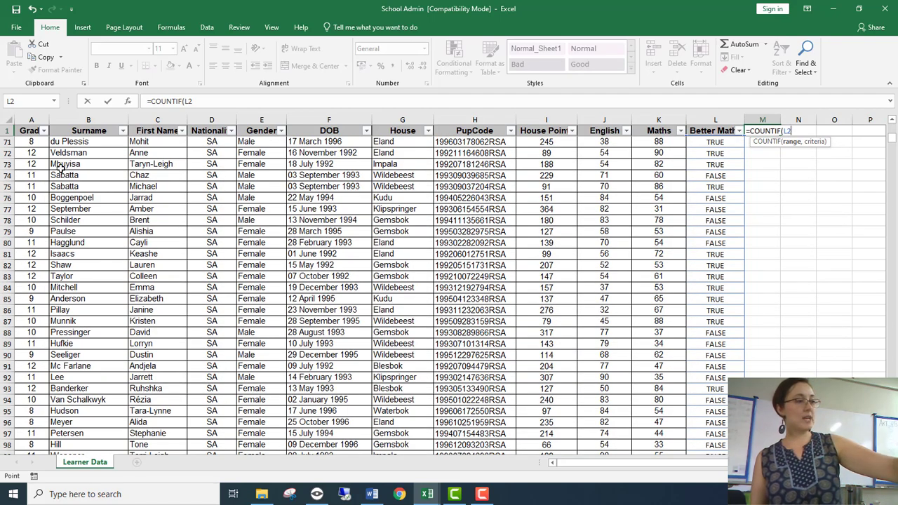
left_click(8, 142)
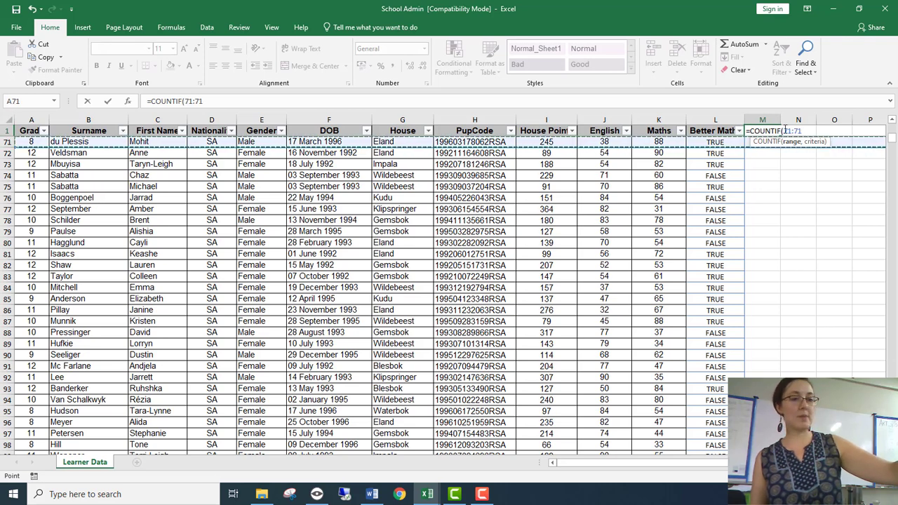
left_click(715, 142)
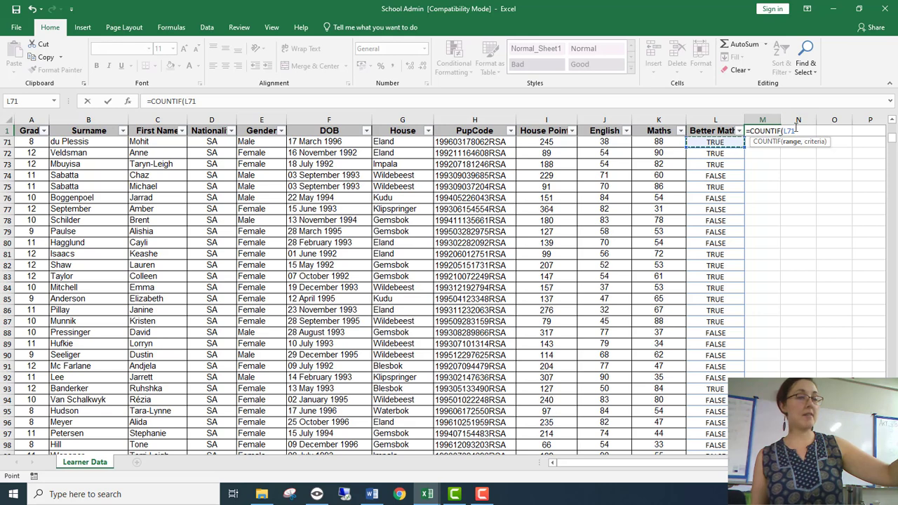
left_click(711, 131)
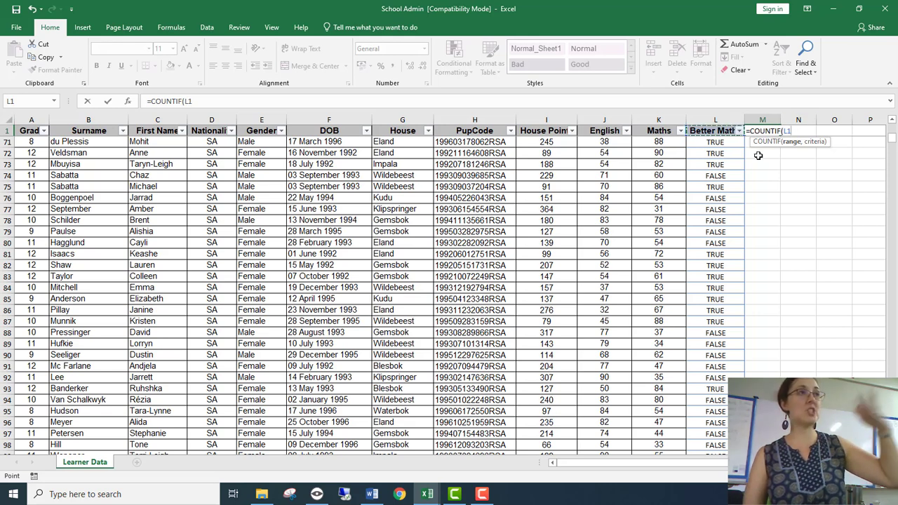
key("Down")
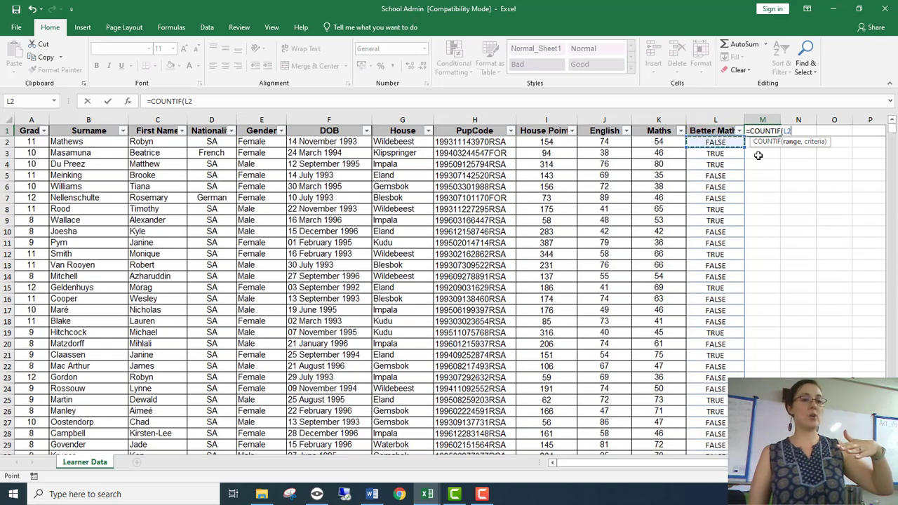
key("ctrl+shift+Down")
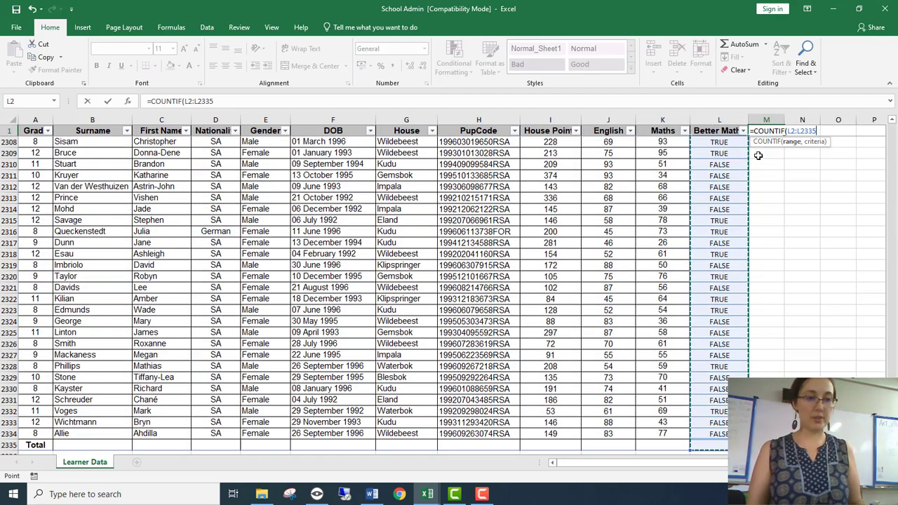
- Complete the M1 formula with the criterion TRUE and undo the table's automatic expansion into column M
type(",")
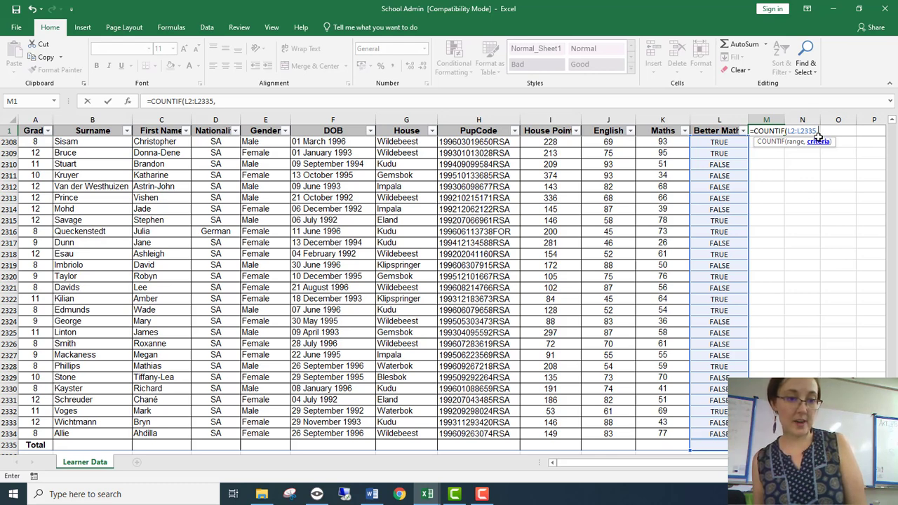
type("True")
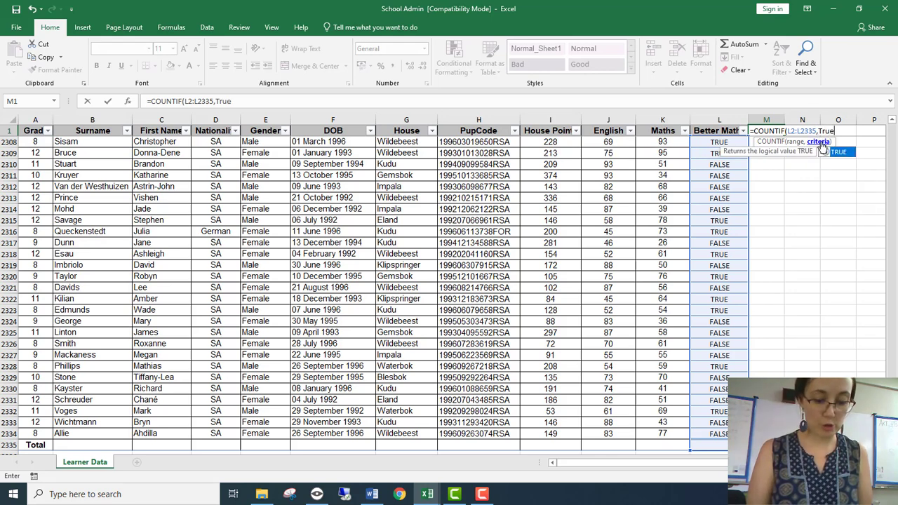
type(")")
key("Return")
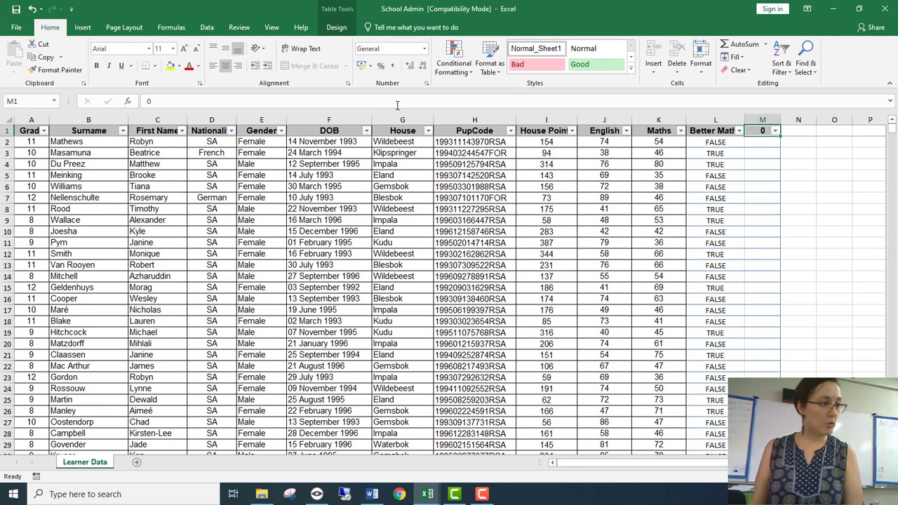
key("ctrl+z")
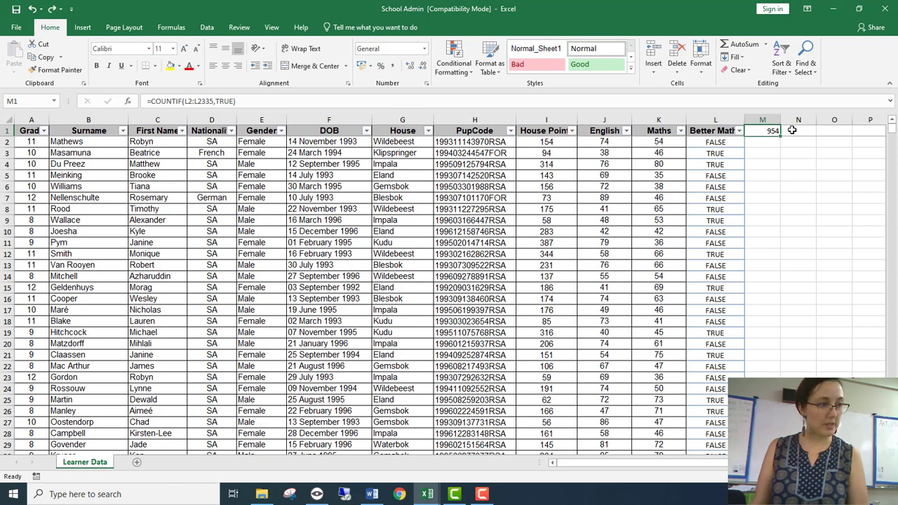
- Review the formulas in M1 and L2, and delete the COUNTIF formula from M1
left_click(790, 156)
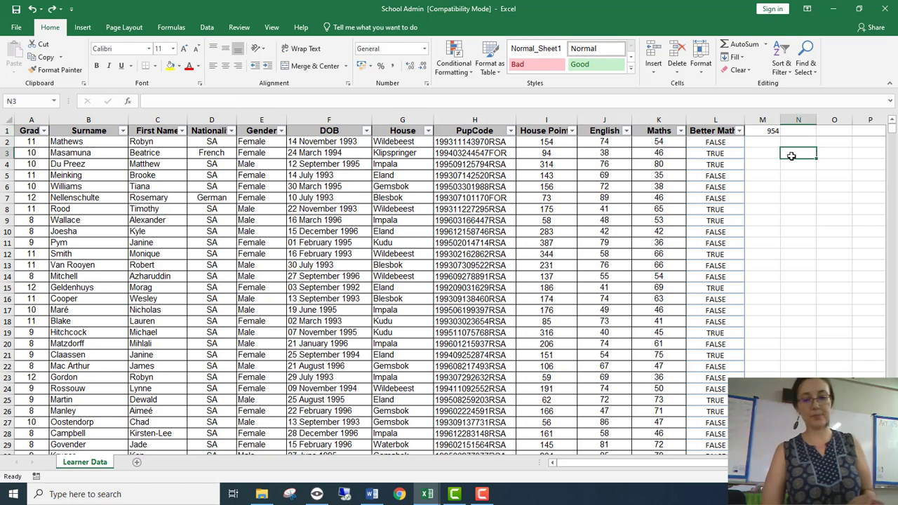
left_click(849, 132)
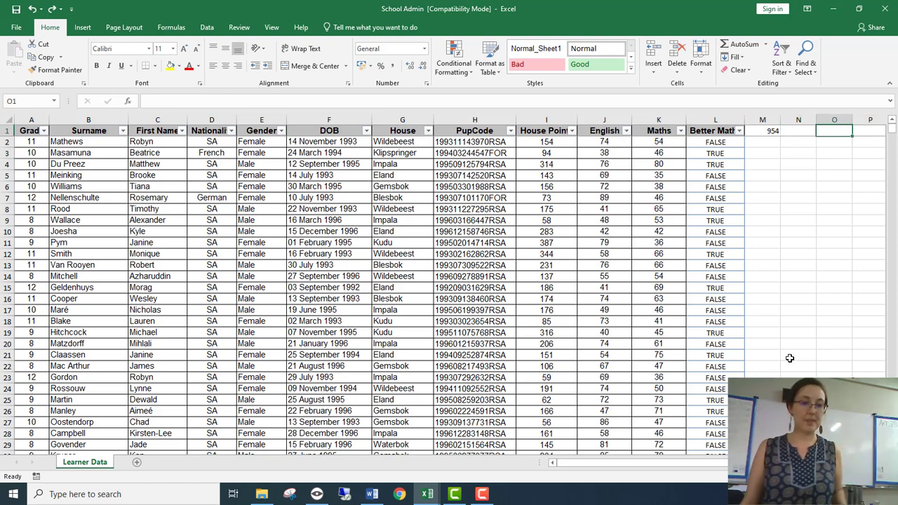
left_click(772, 133)
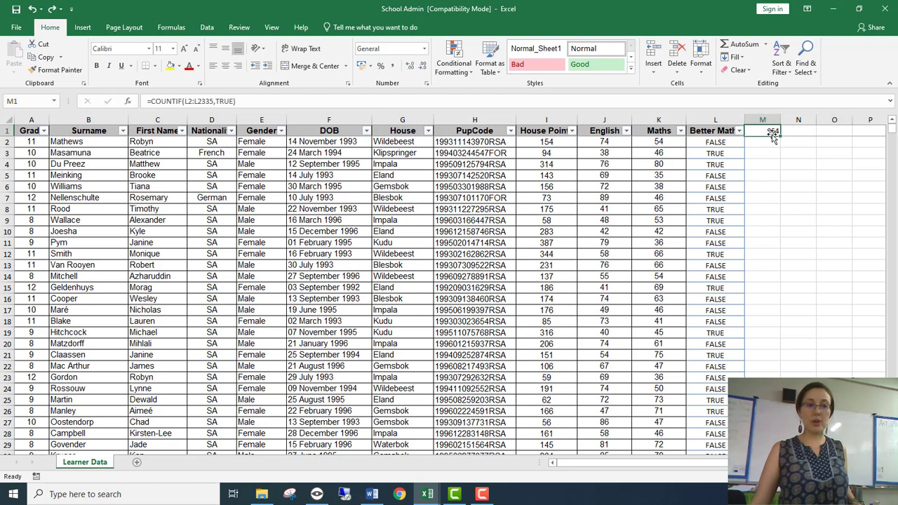
left_click(729, 143)
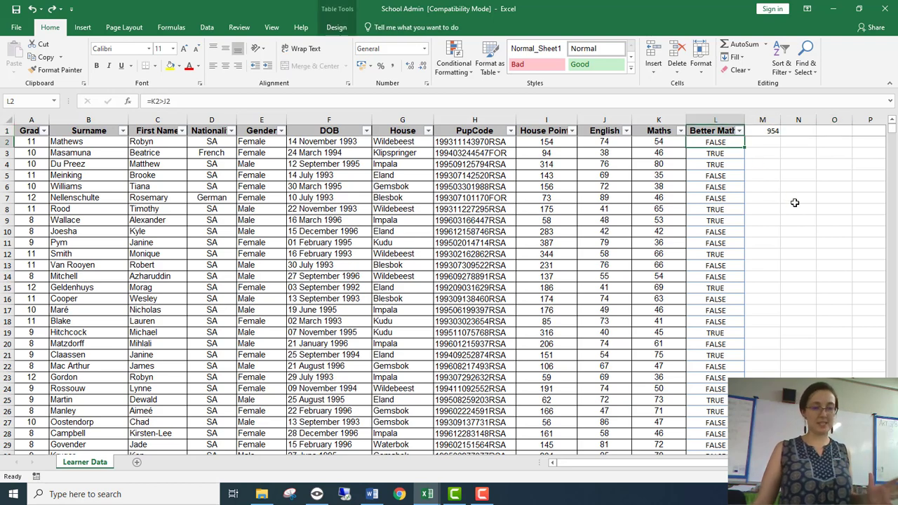
left_click(769, 130)
key("Delete")
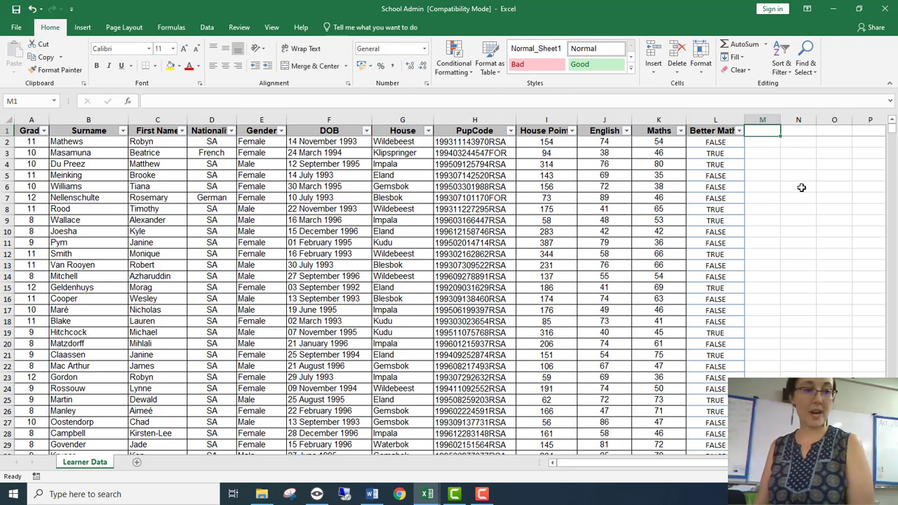
- Begin an AND formula in M2 whose first condition checks that the Maths mark exceeds the English mark, K2>J2
left_click(760, 142)
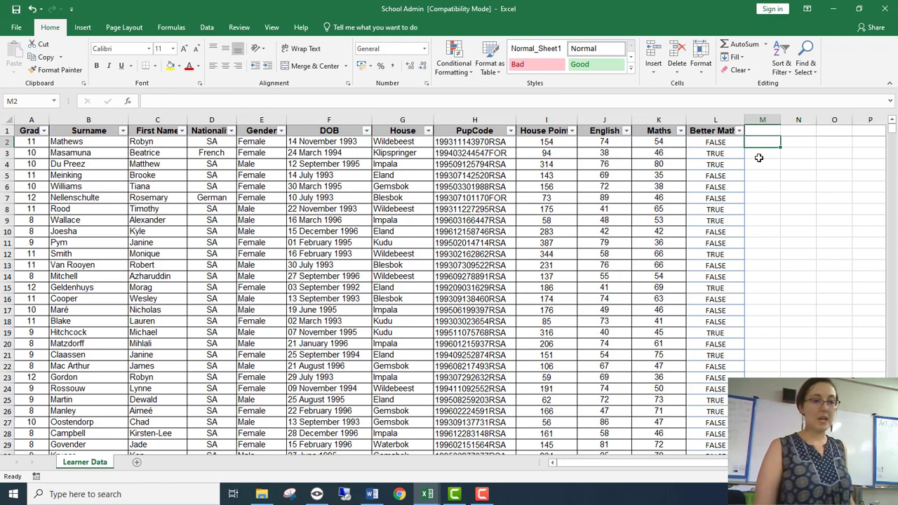
key("Left")
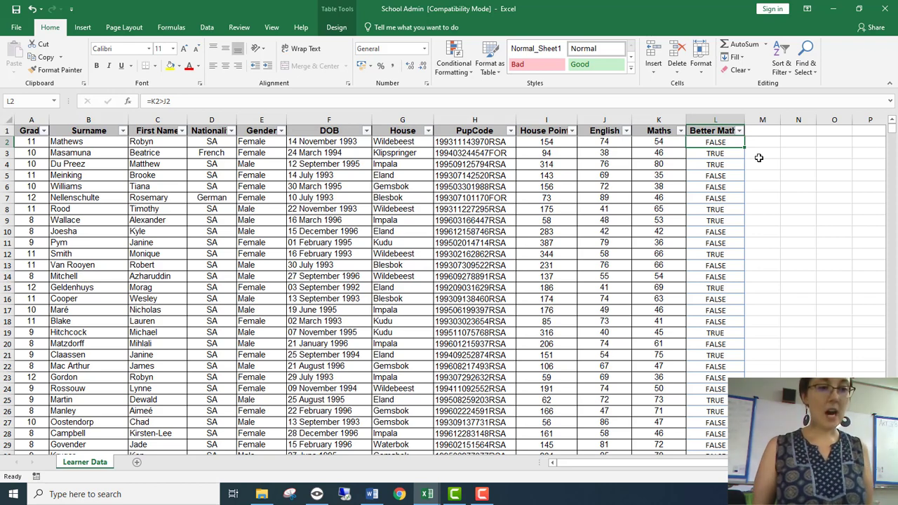
key("Right")
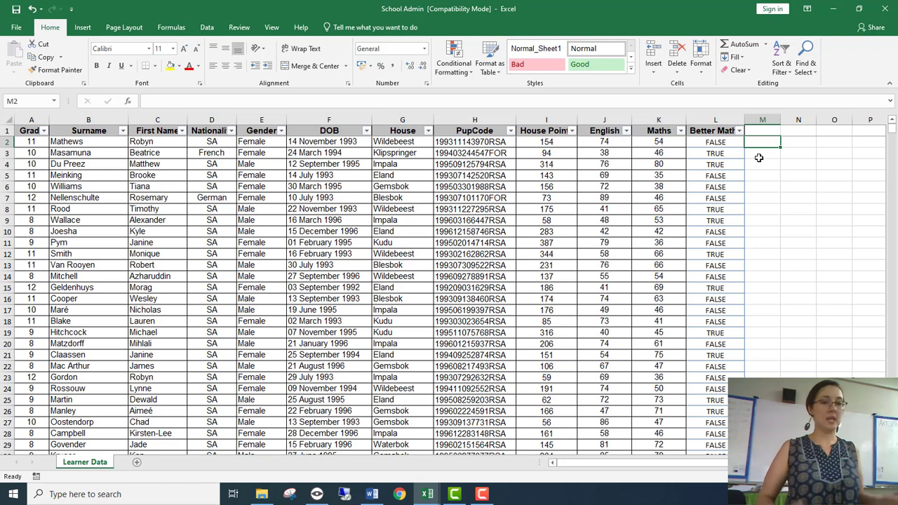
type("=")
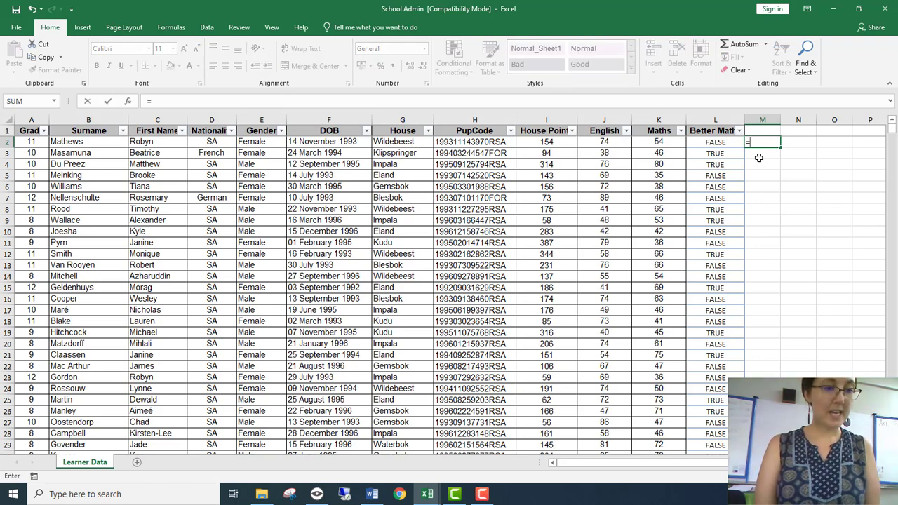
type("And")
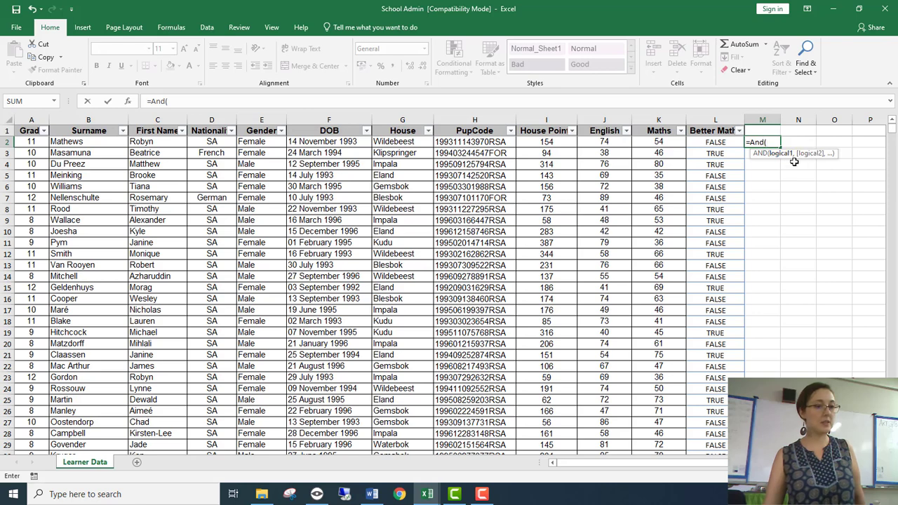
left_click(677, 142)
type(">")
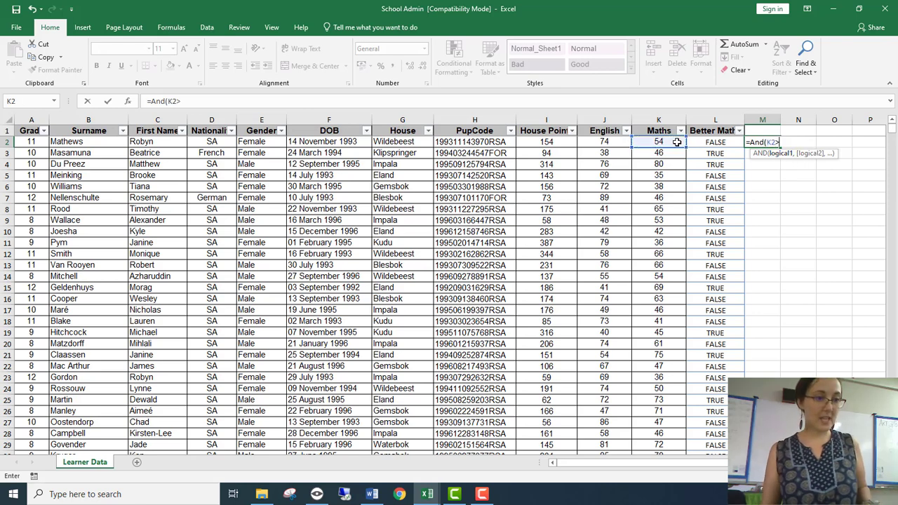
left_click(612, 143)
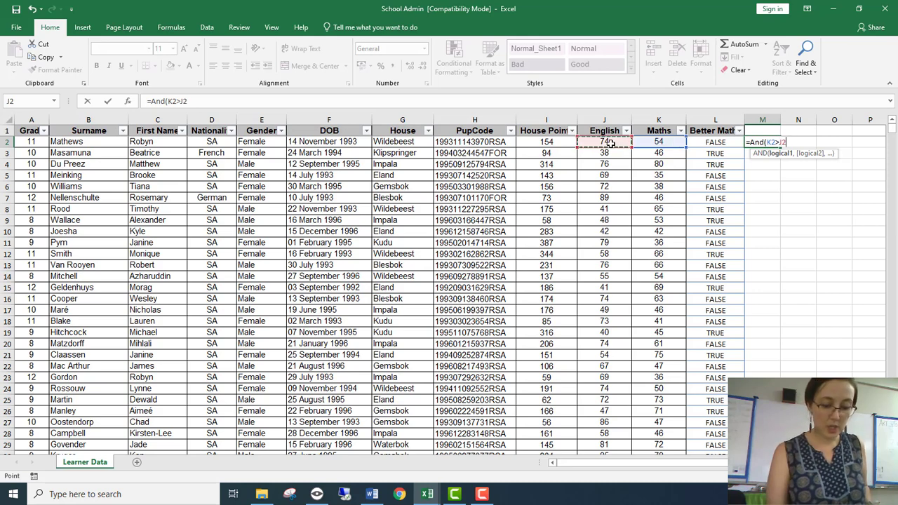
type(",")
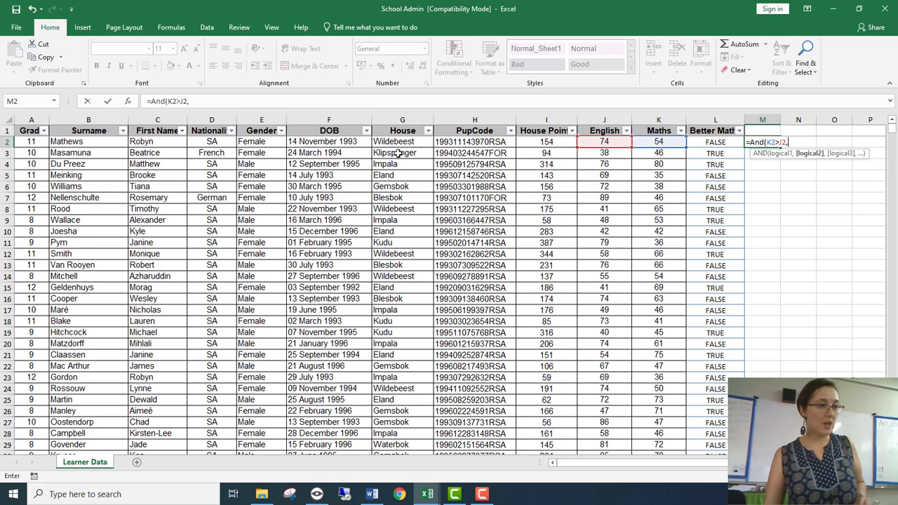
- Complete the M2 formula with the second condition E2="Female" and enter it
left_click(251, 143)
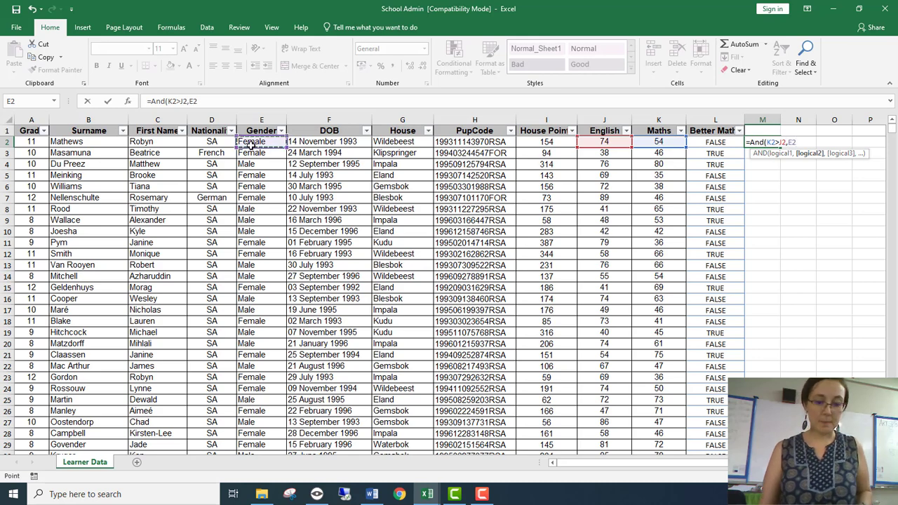
type("=\"Fe")
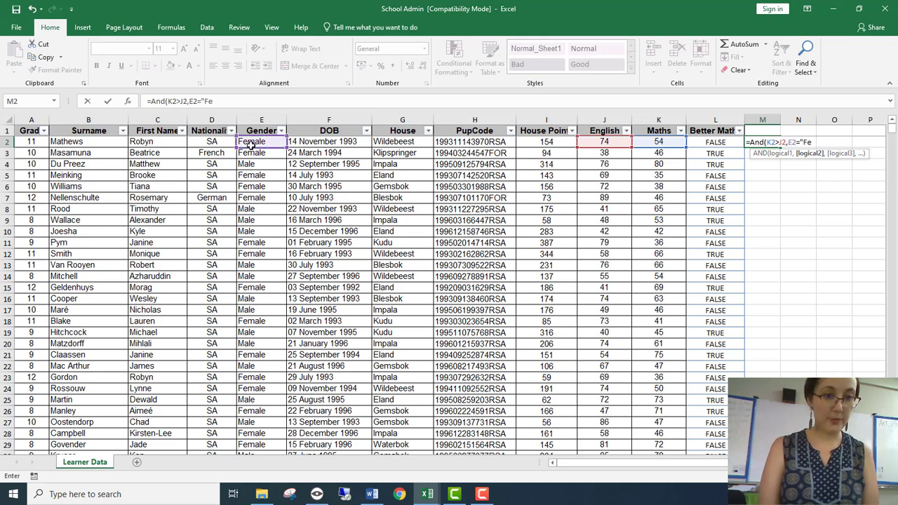
type("male\")")
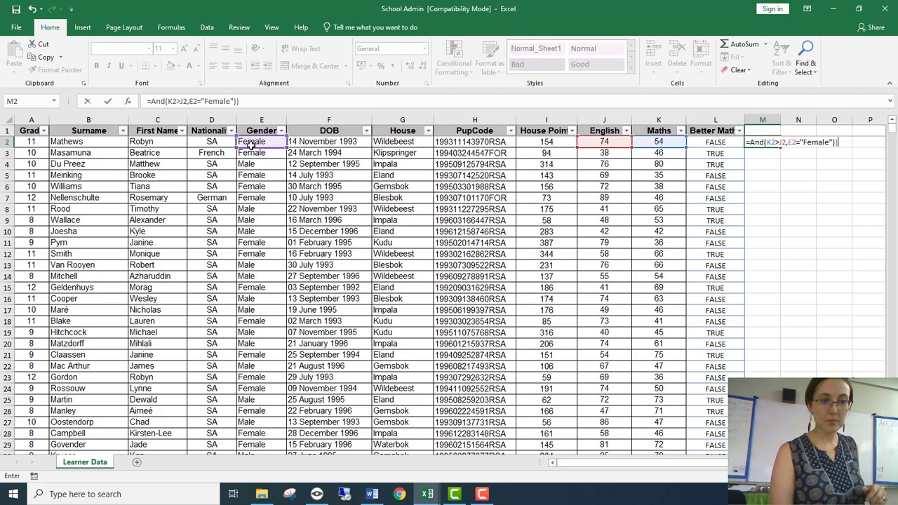
key("Return")
key("Return")
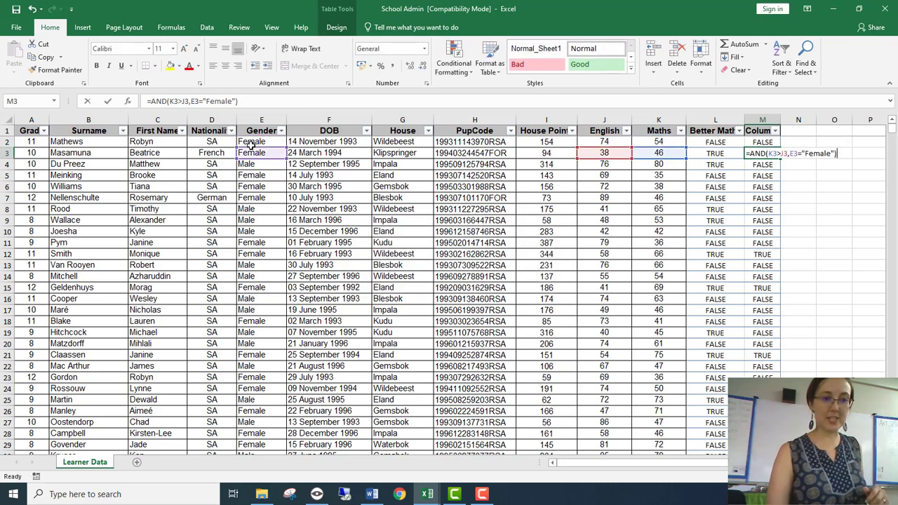
- Clear the AND formula from M3 and refill that cell from M2
key("BackSpace")
key("Up")
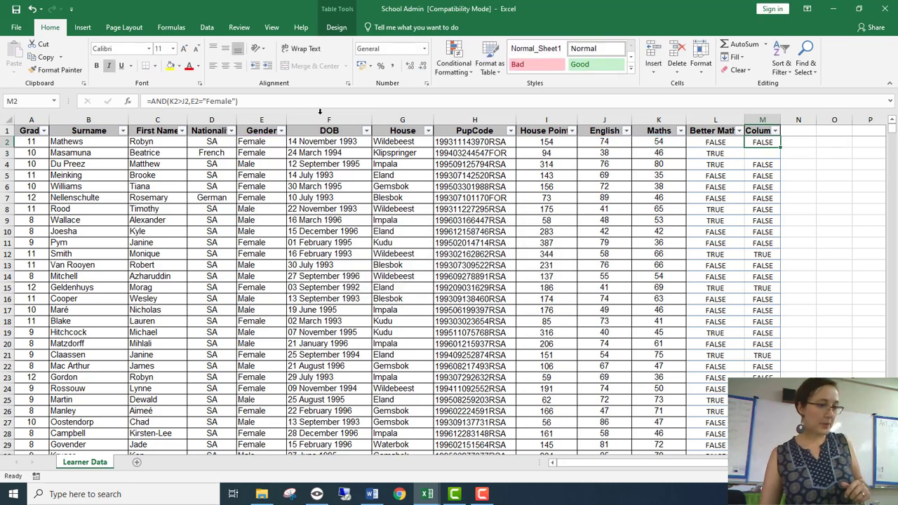
left_click_drag(778, 149, 778, 158)
left_click(798, 135)
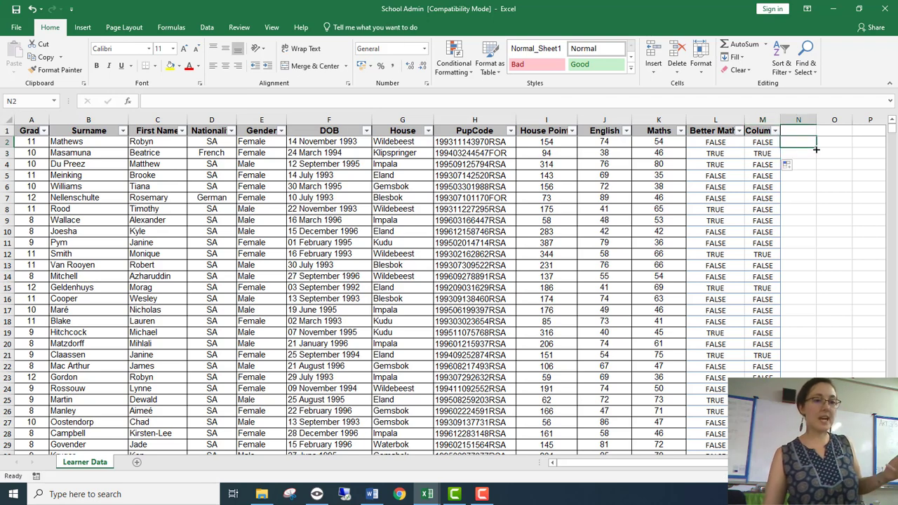
- Review the AND formulas in M13, M12 and M2, focusing on the function name in M2
left_click(760, 263)
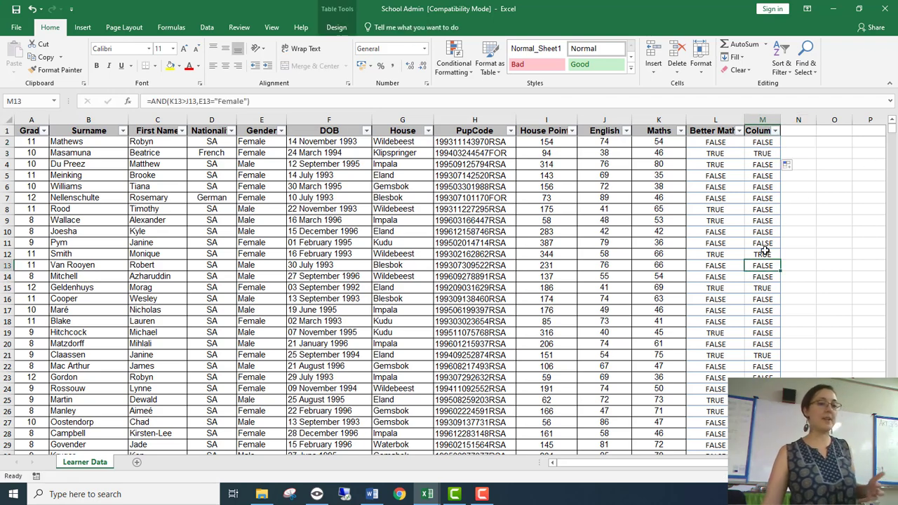
key("Up")
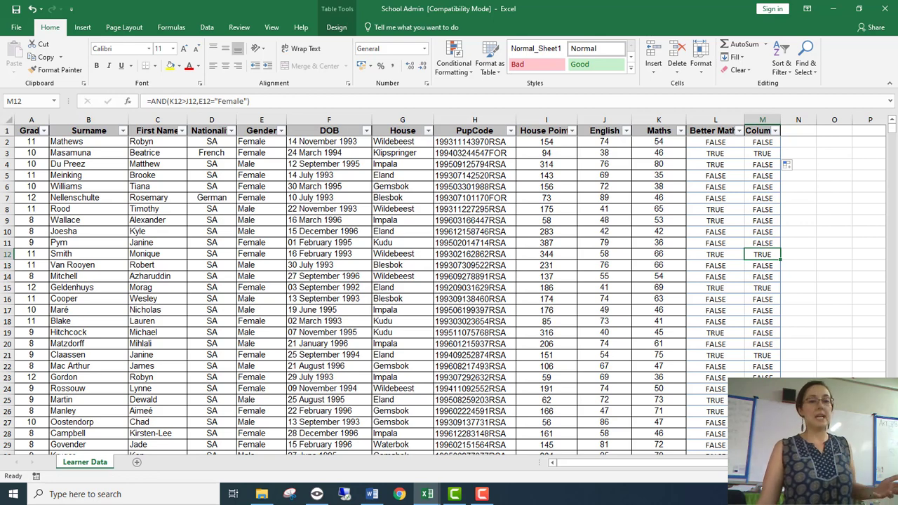
left_click(770, 141)
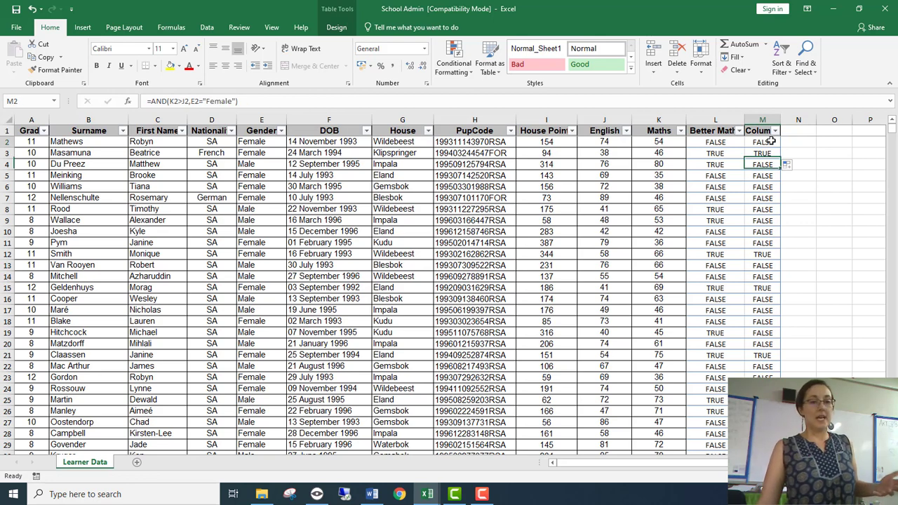
double_click(160, 102)
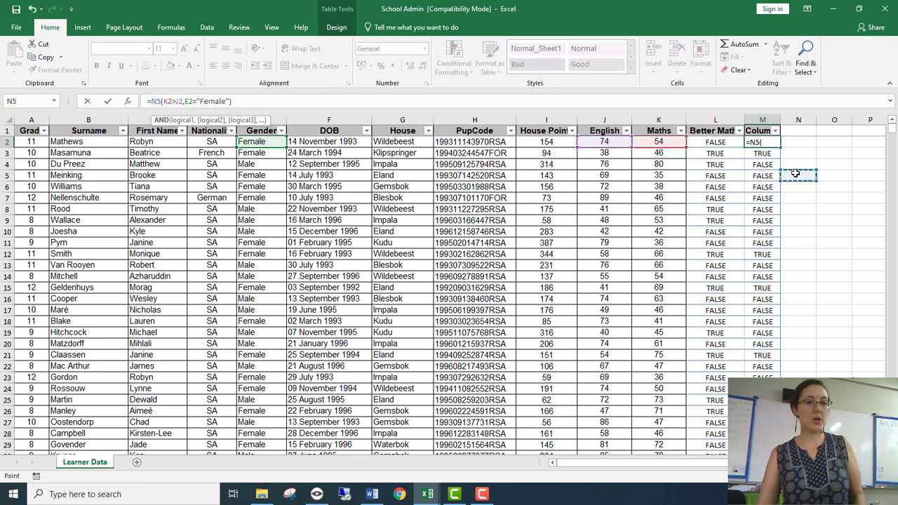
key("ctrl+Return")
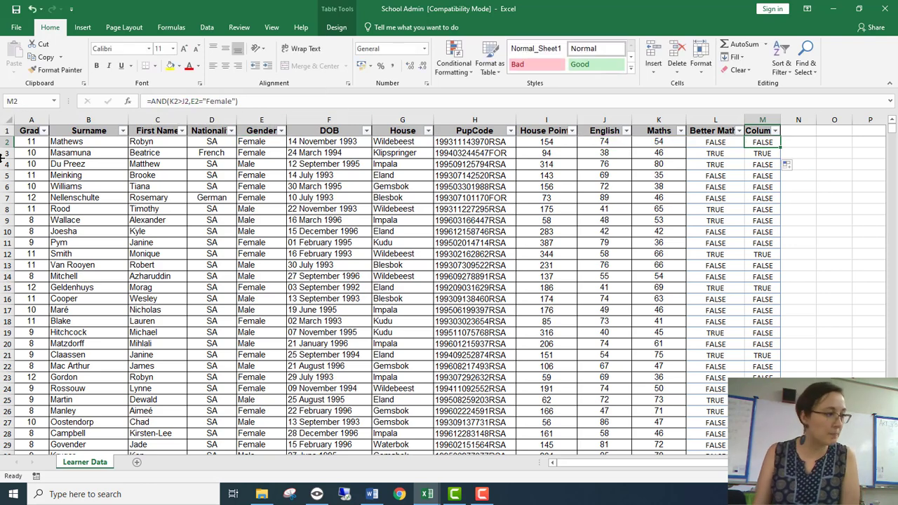
- Compare the AND results in column M with the gender and marks of the learners in rows 2 and 3
left_click(12, 141)
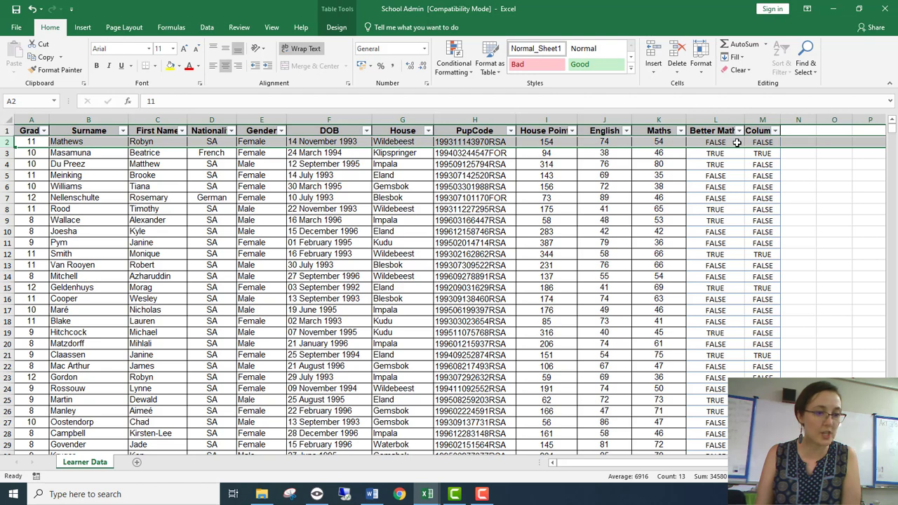
left_click(762, 155)
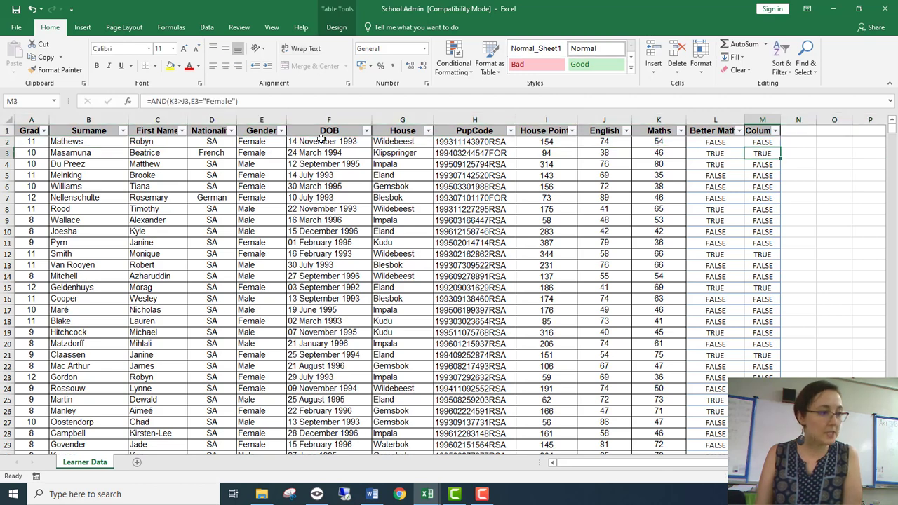
left_click(4, 152)
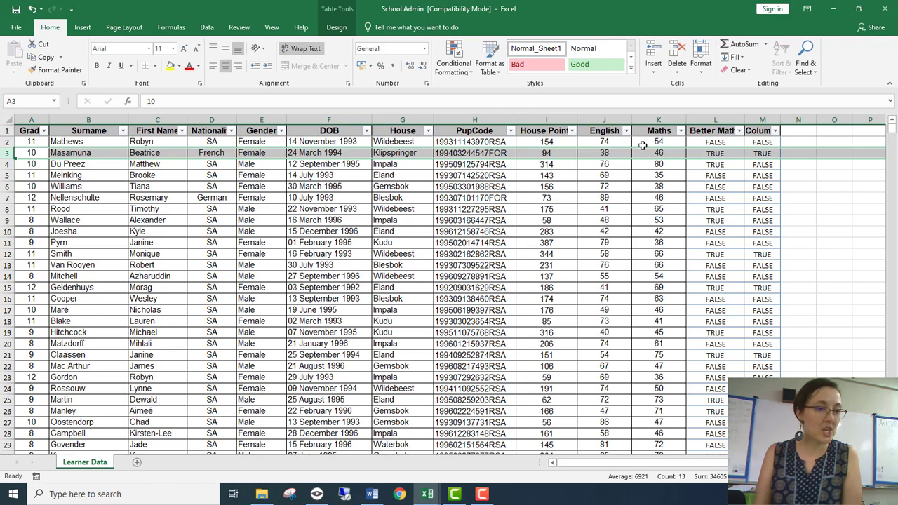
left_click(760, 153)
left_click(807, 141)
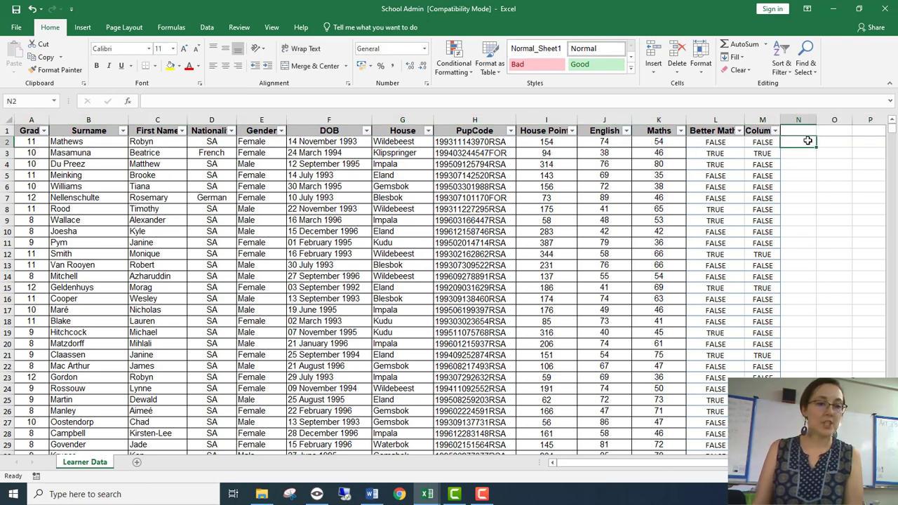
- Copy the text of the AND formula in M2 and paste it unchanged into N2
left_click(759, 149)
left_click(772, 143)
left_click_drag(238, 101, 136, 98)
key("ctrl+c")
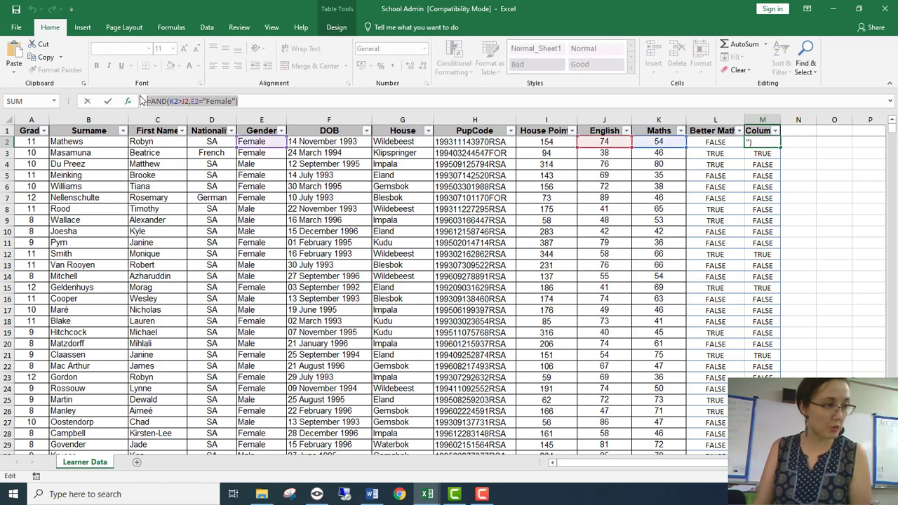
key("Escape")
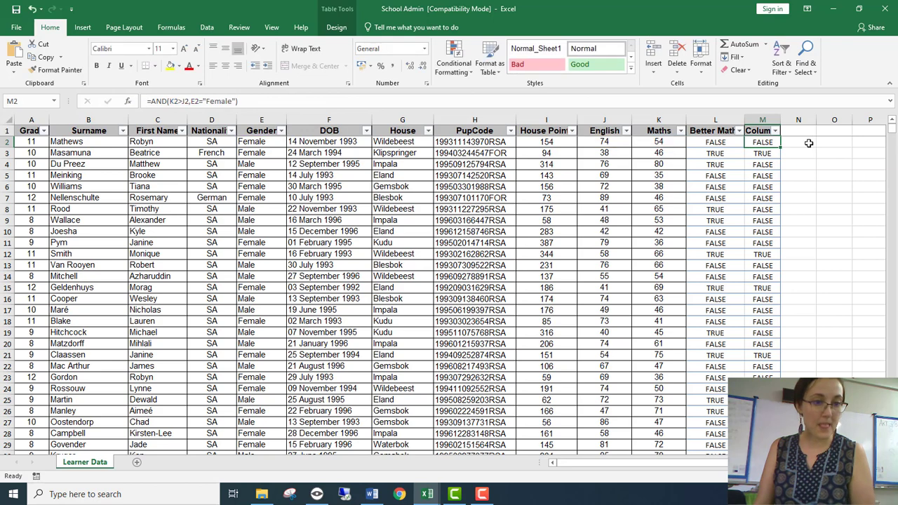
left_click(802, 143)
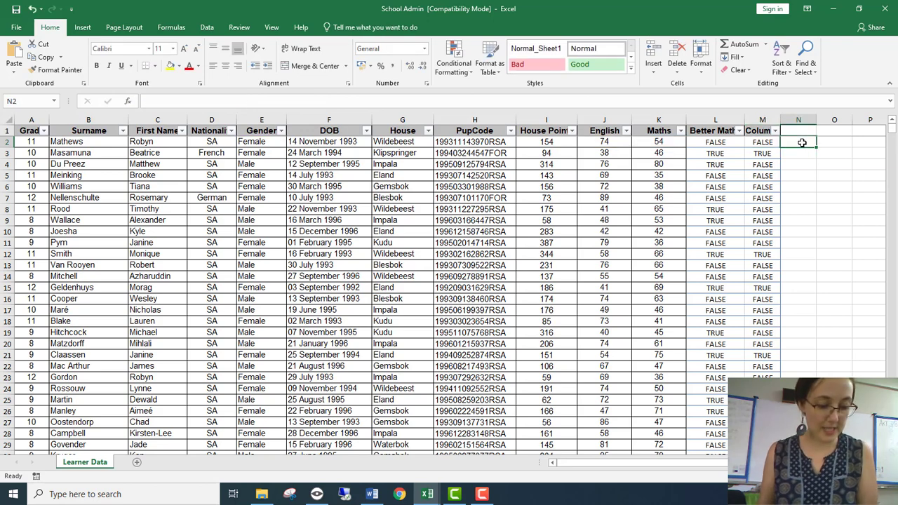
key("ctrl+v")
- Replace the AND function with OR in the N2 formula, giving =OR(K2>J2,E2="Female")
left_click(157, 102)
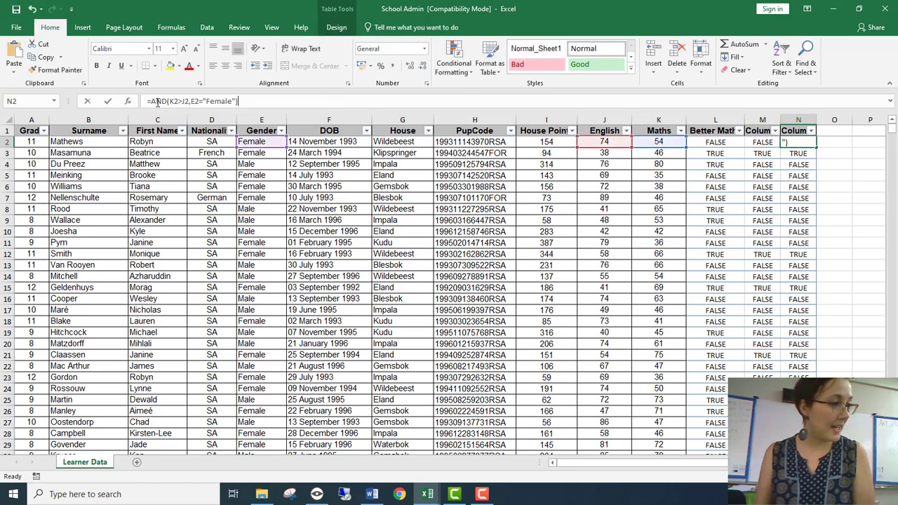
double_click(157, 102)
type("OR")
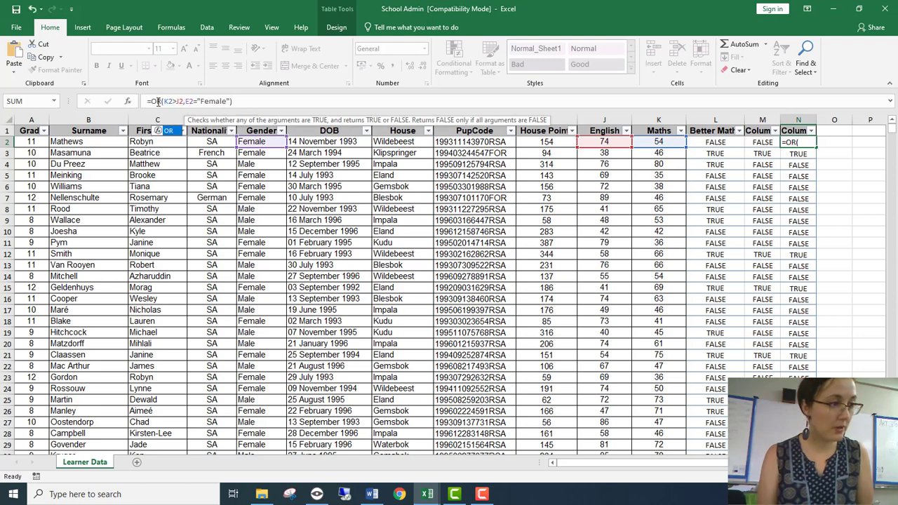
key("Return")
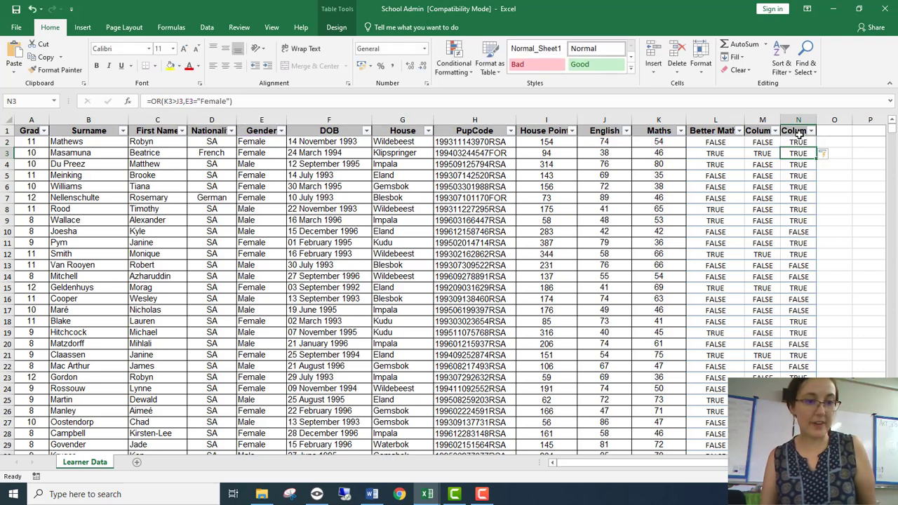
- Compare the OR results in column N with the marks and gender values, checking rows 10, 13 and 5 to 7
left_click(798, 233)
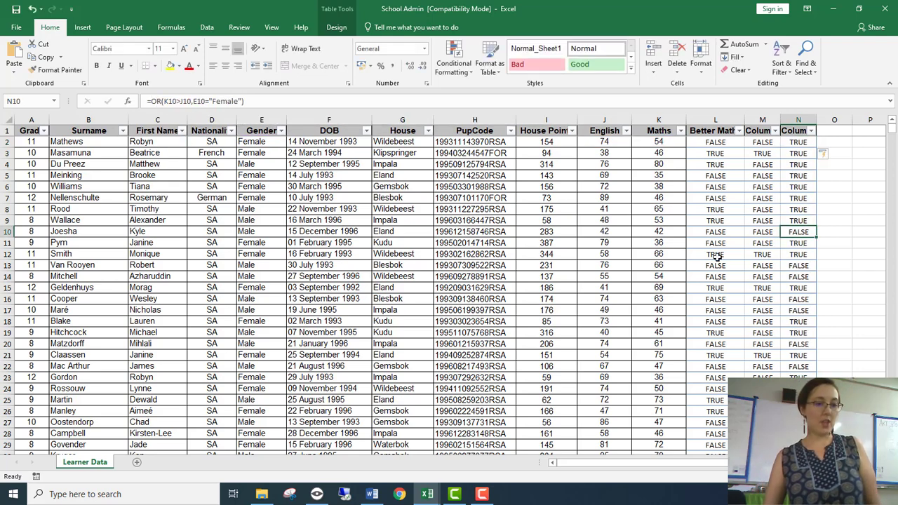
left_click(807, 264)
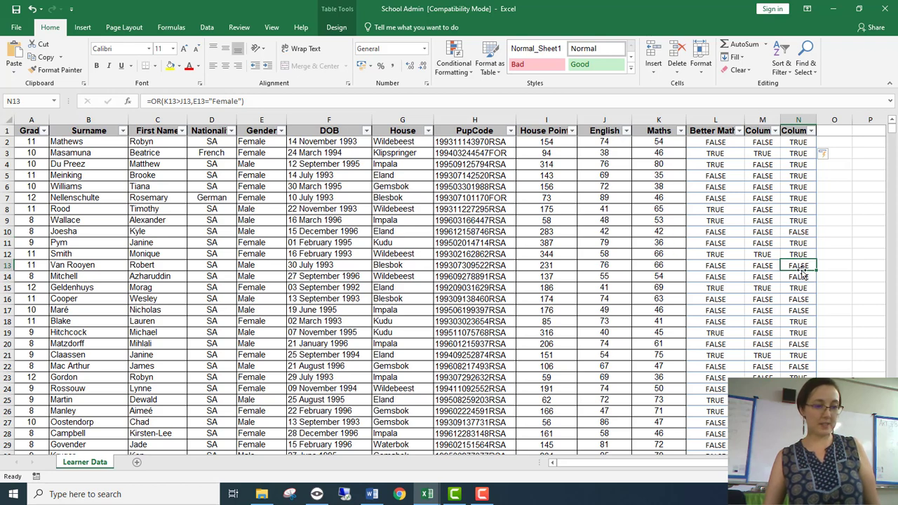
left_click(6, 276)
left_click(6, 265)
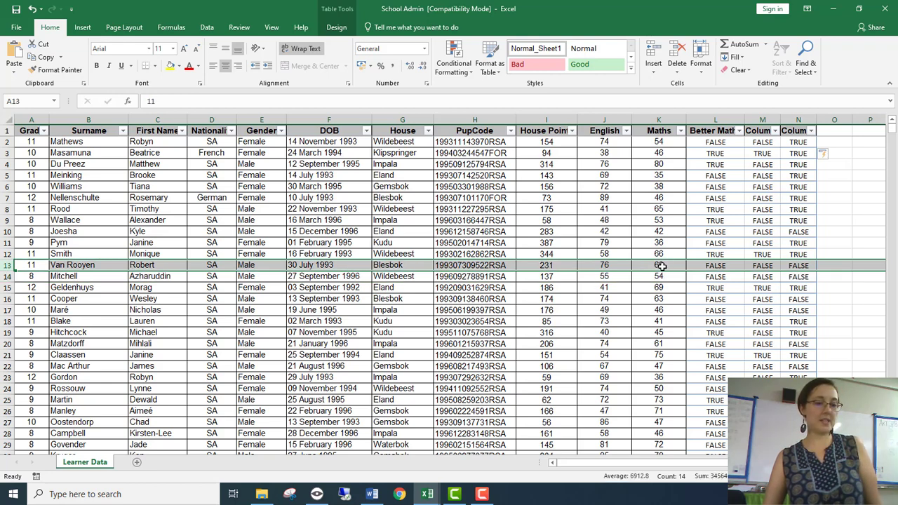
left_click(280, 266)
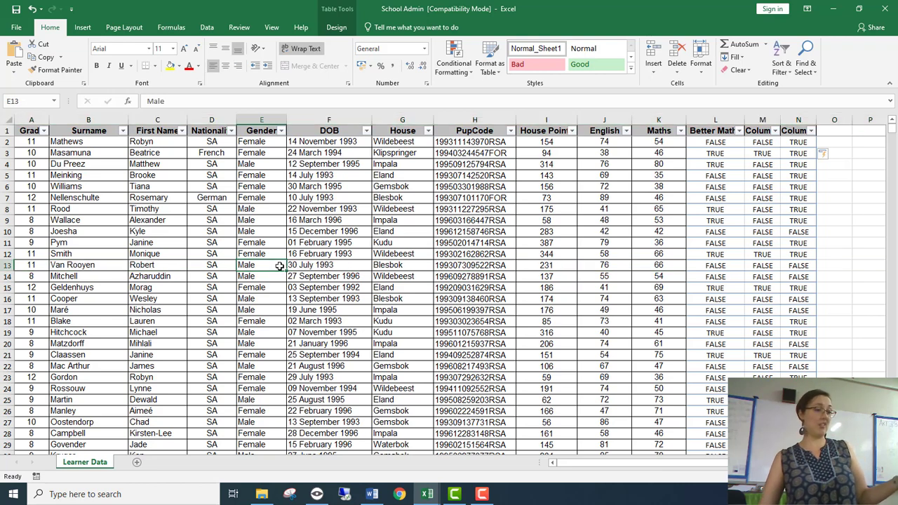
left_click_drag(265, 178, 263, 198)
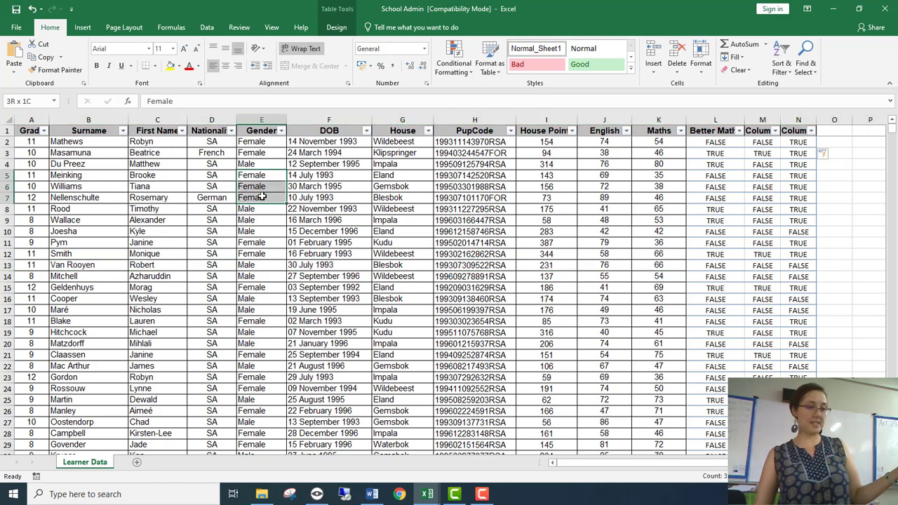
left_click(800, 186)
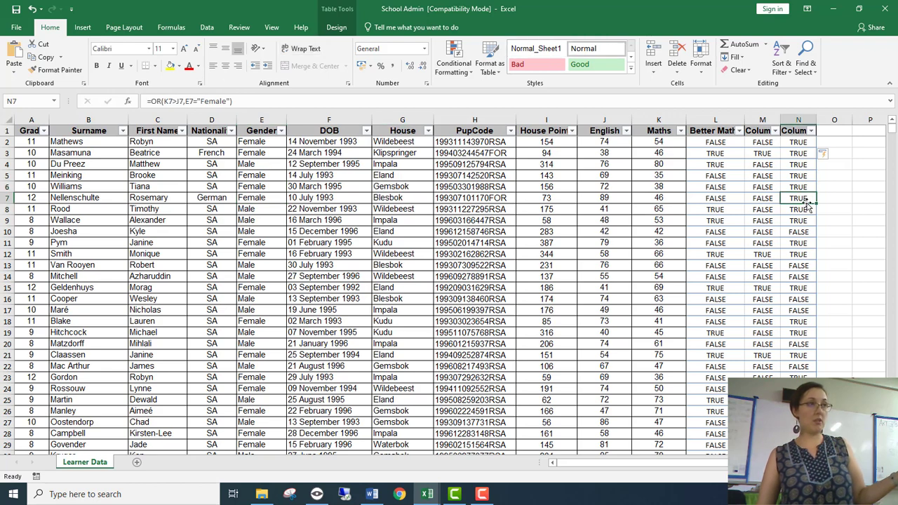
- Compare the OR results in column N with the gender and marks of the learners in rows 17, 16, 13 and 9
left_click(268, 309)
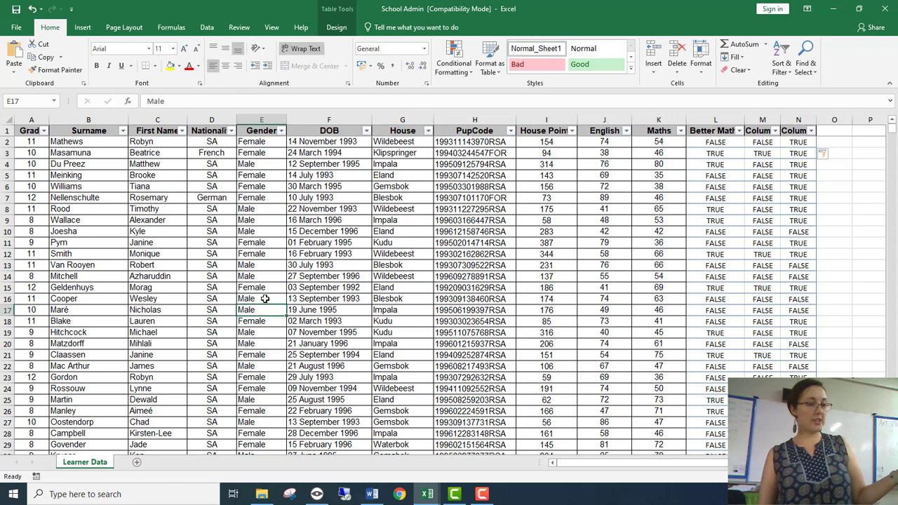
left_click(263, 298)
left_click(261, 265)
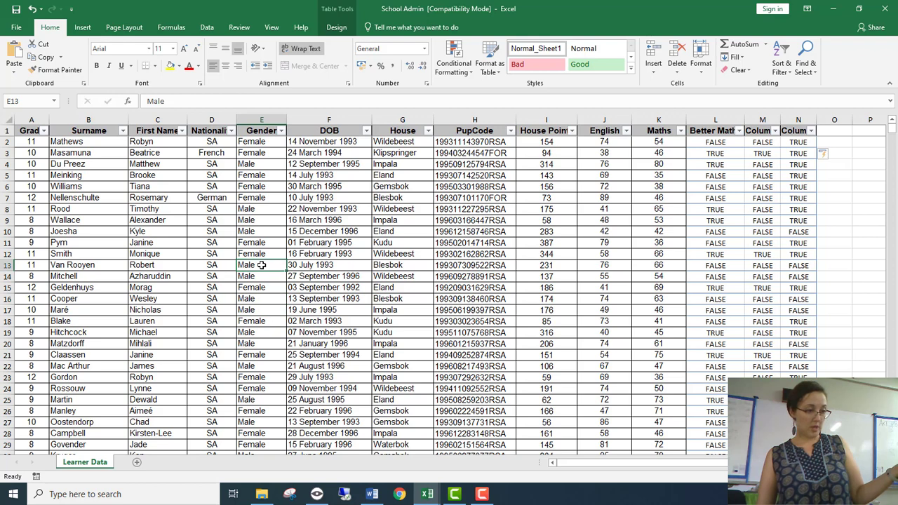
left_click(5, 265)
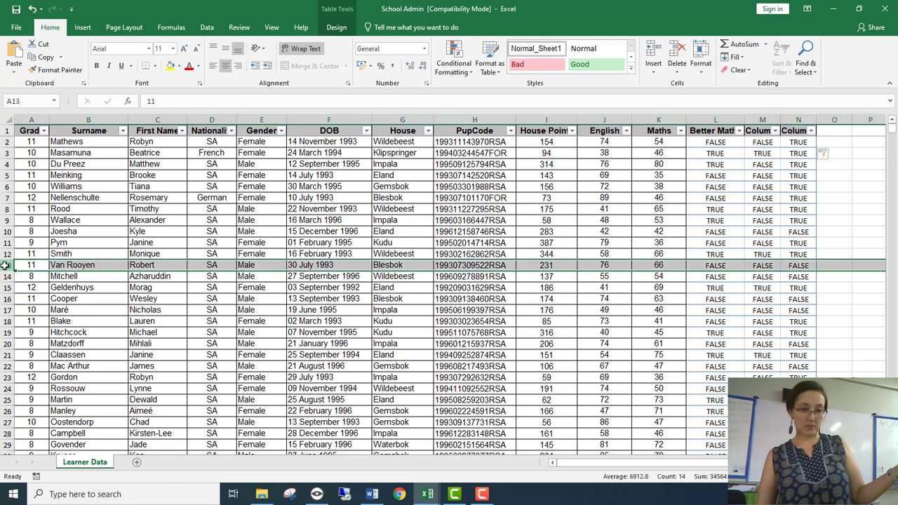
left_click(5, 220)
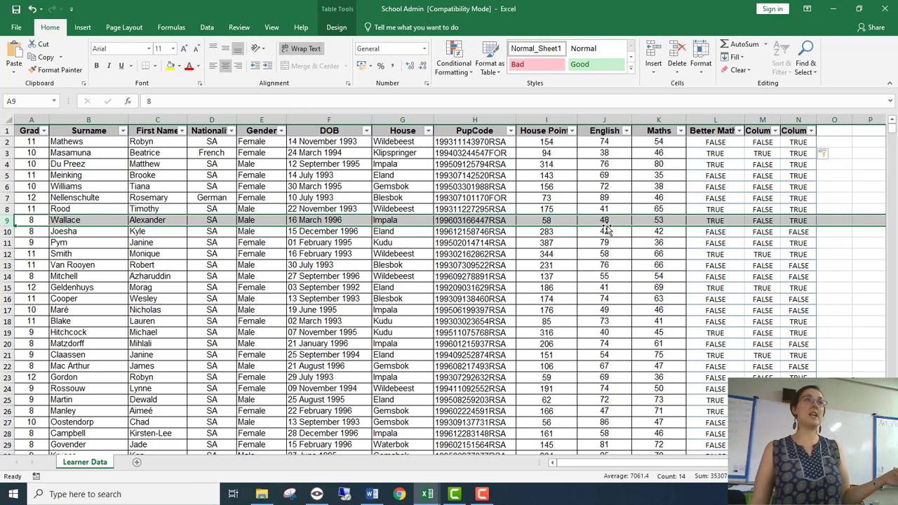
- Examine the OR formula in N9, checking its marks comparison and its E9="Female" condition against the cells referenced
left_click(802, 222)
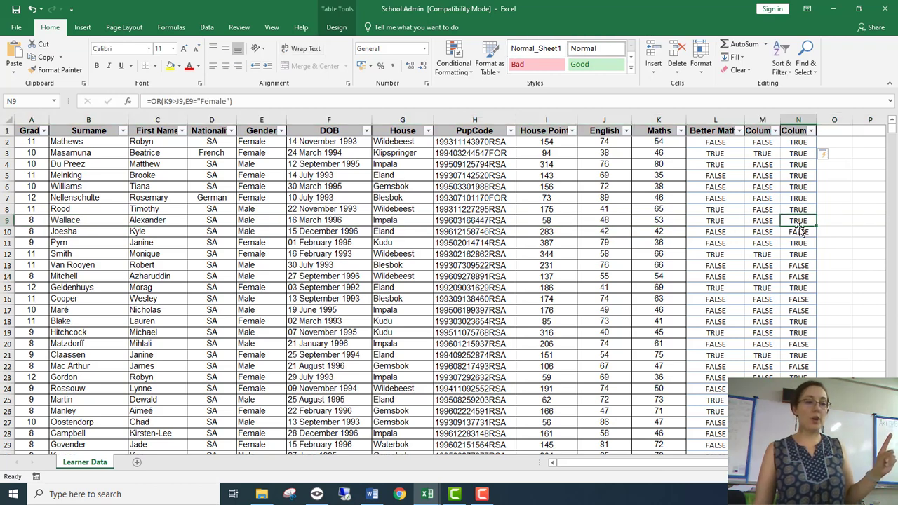
left_click(166, 102)
left_click_drag(165, 101, 232, 102)
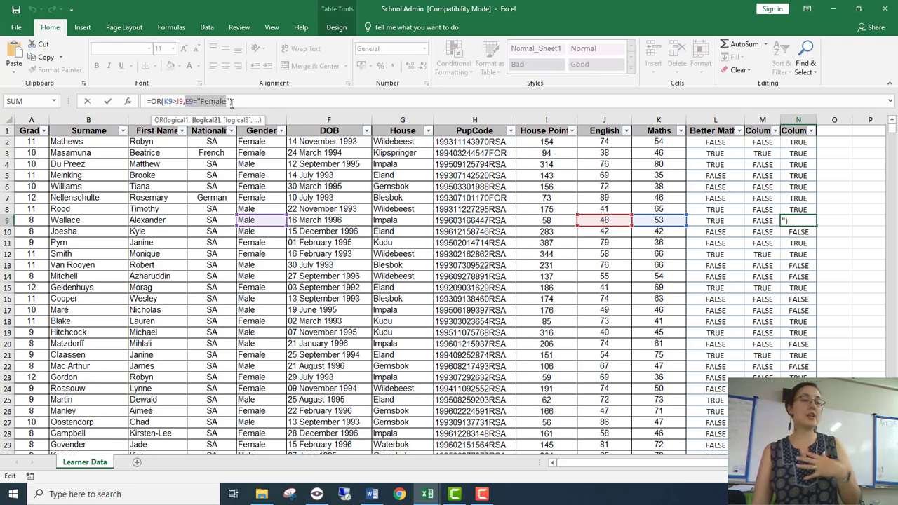
left_click(250, 103)
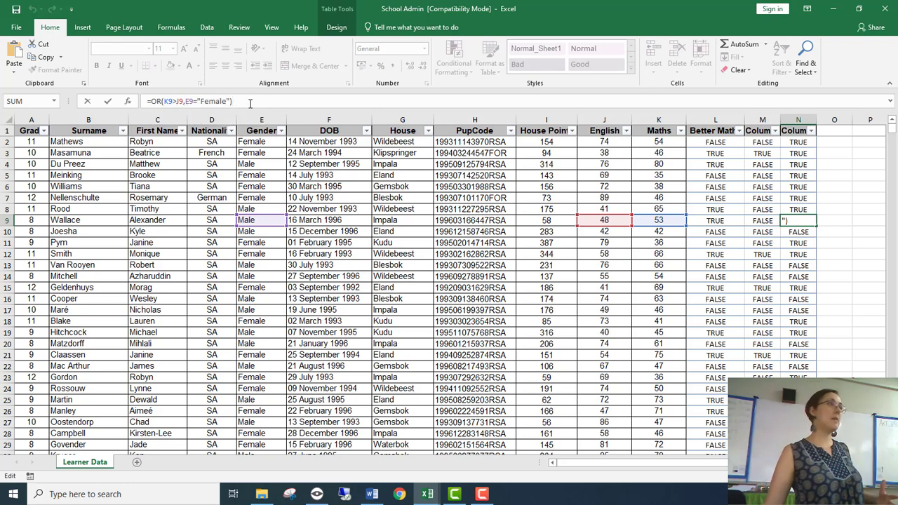
key("Return")
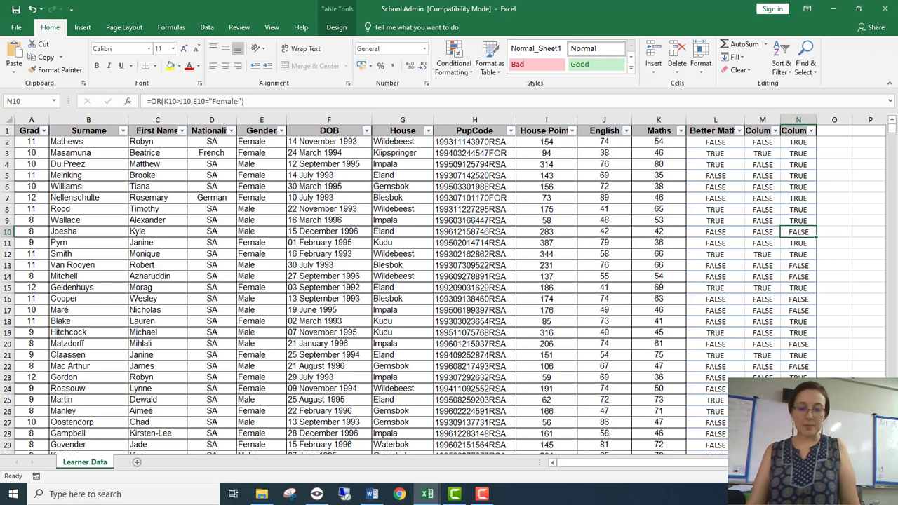
- Switch to the CAO 2019 Round 1 workbook
key("alt+Tab")
key("alt+Tab")
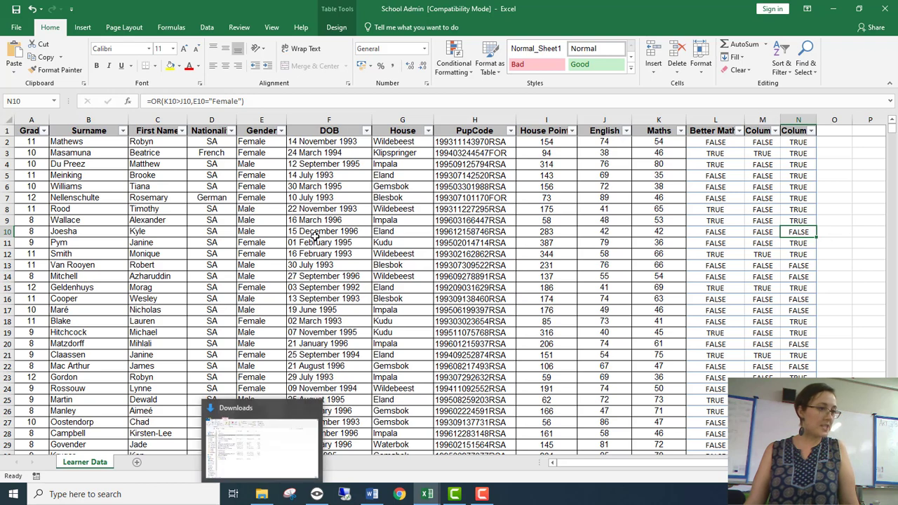
left_click(544, 321)
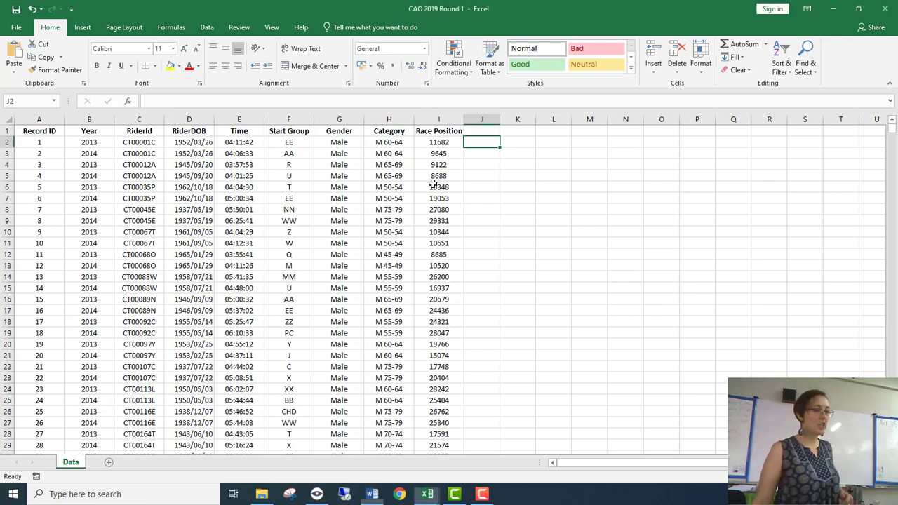
- Format the RiderDOB value in D2 as Long Date and widen column D to fit the full date
left_click(185, 142)
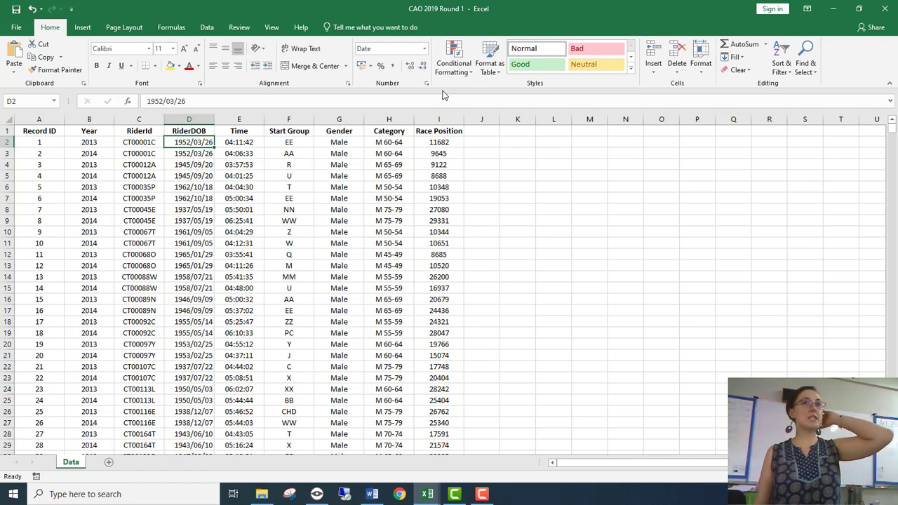
left_click(426, 48)
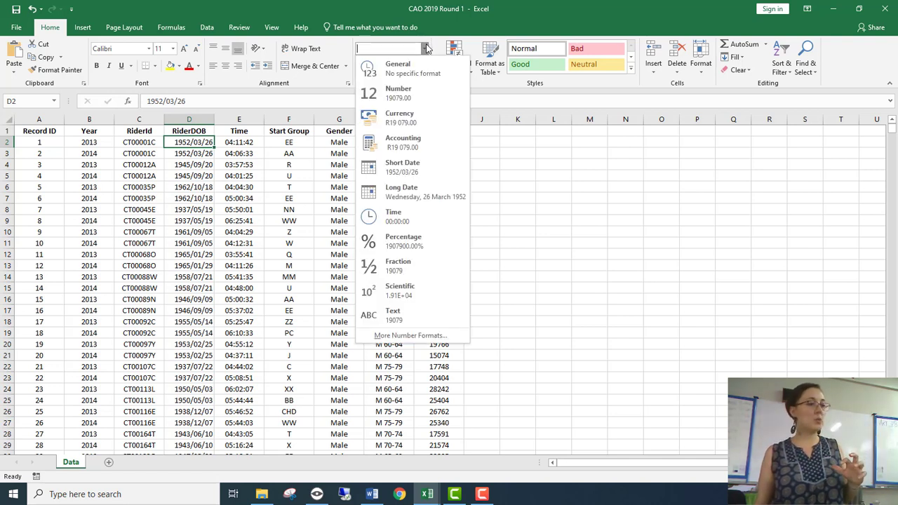
left_click(452, 191)
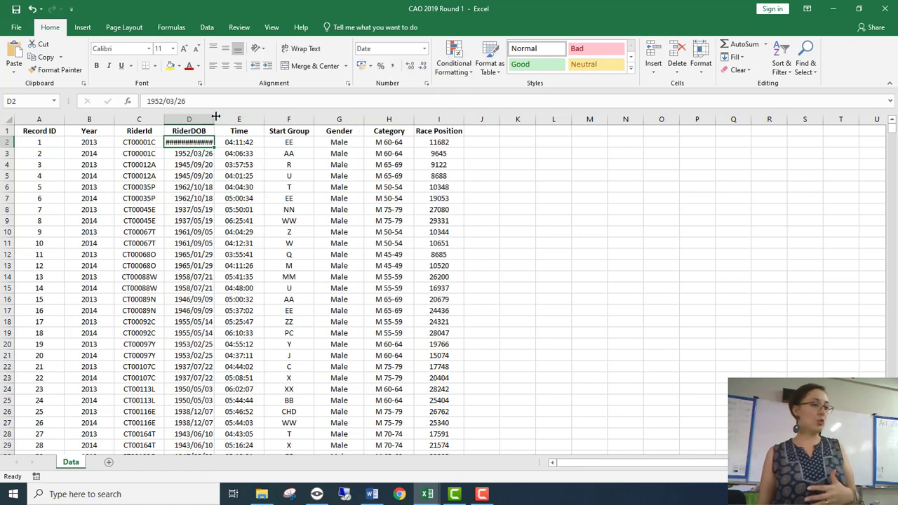
left_click_drag(214, 119, 282, 121)
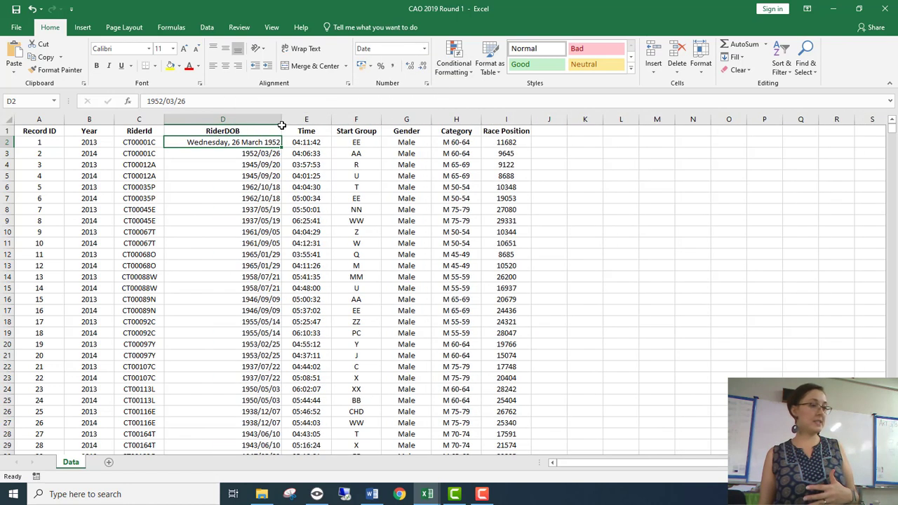
- Preview the custom formats dd-mmm-yy and dd-mmm for the date in D3 without applying either
left_click(274, 153)
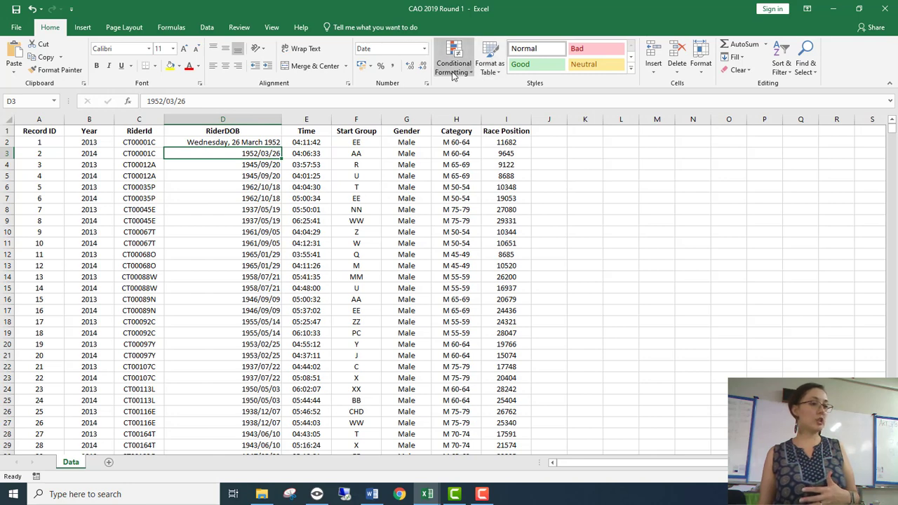
left_click(425, 49)
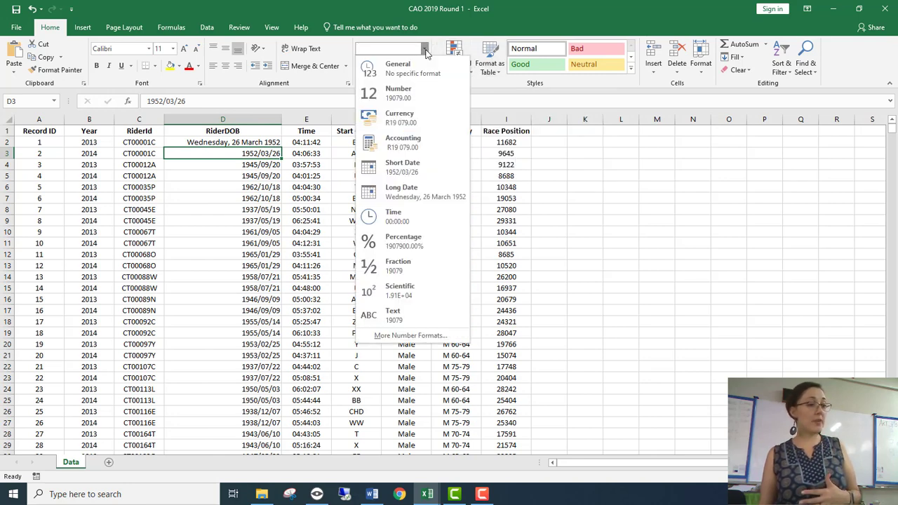
left_click(404, 336)
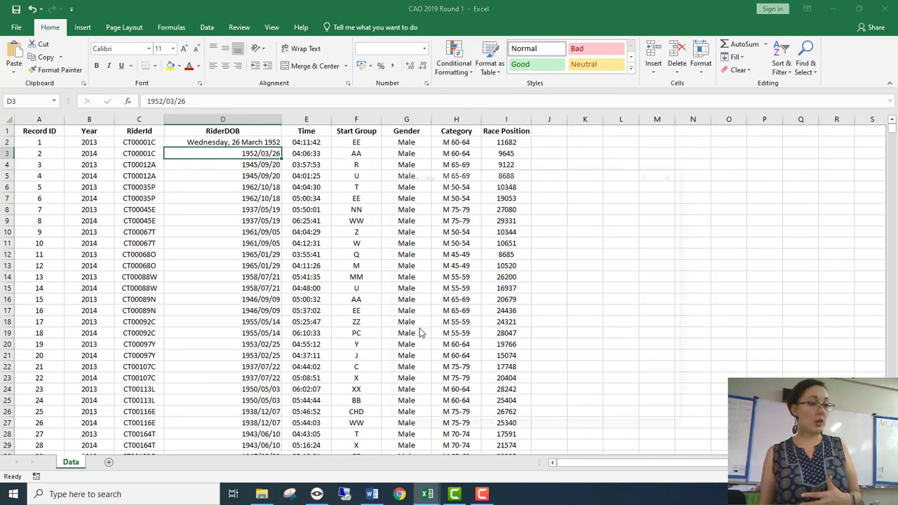
left_click(421, 299)
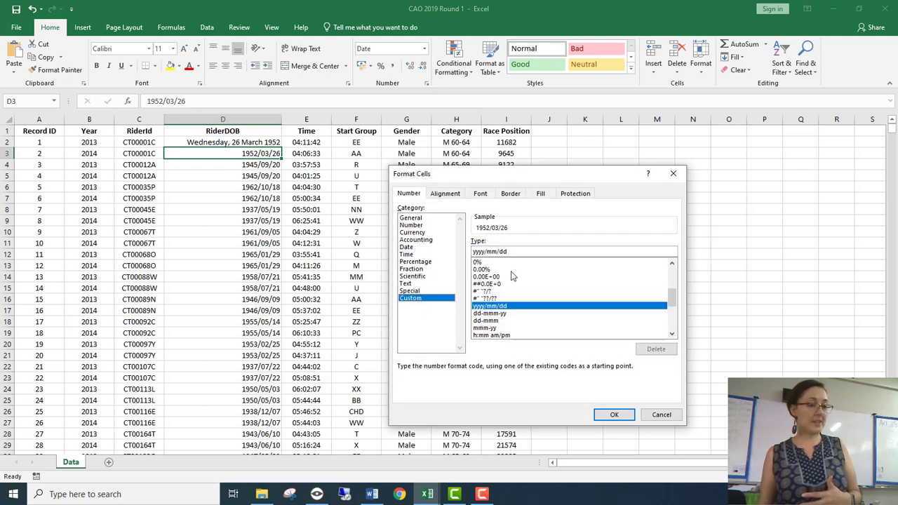
left_click(508, 313)
left_click(508, 321)
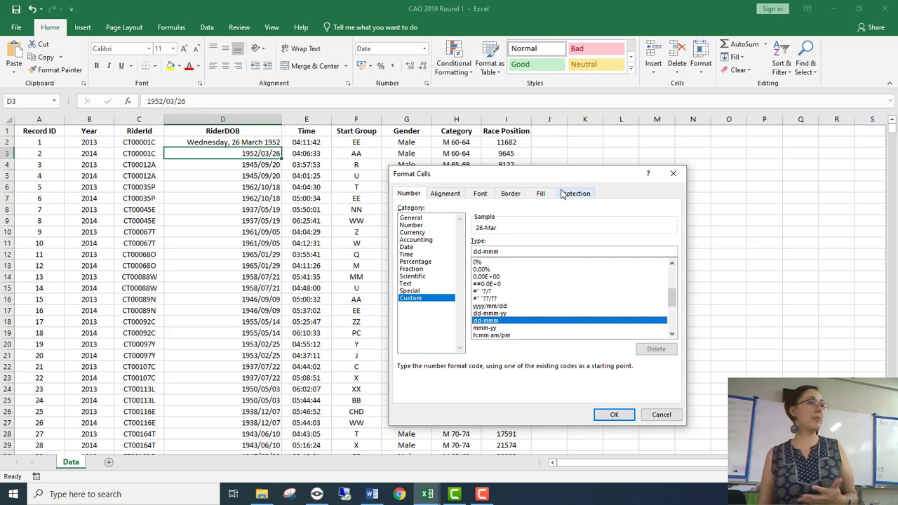
left_click(673, 174)
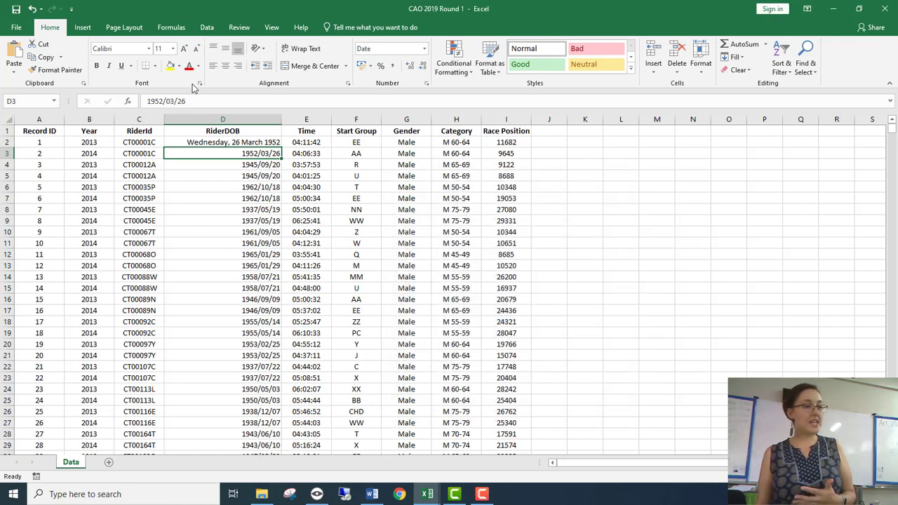
- Copy the Long Date format from D2 to D3:D12 with Format Painter
left_click(245, 163)
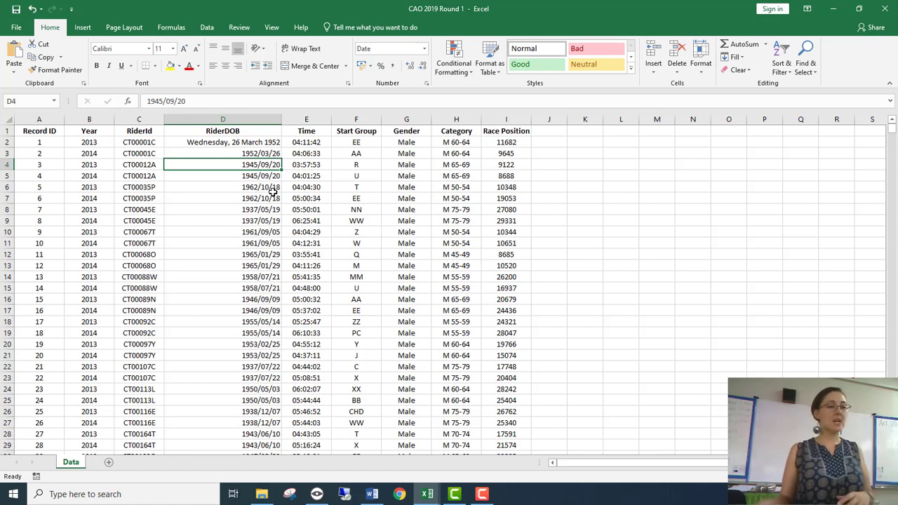
left_click(261, 143)
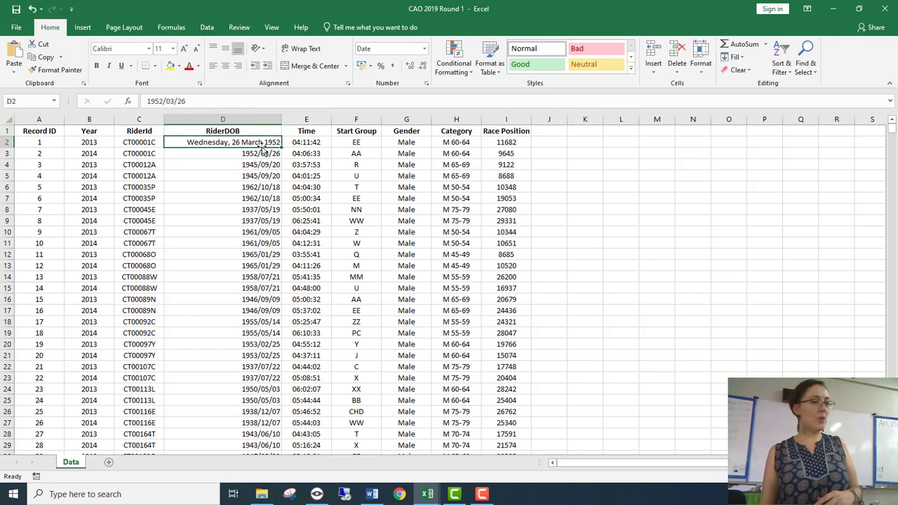
left_click(59, 70)
left_click_drag(254, 153, 224, 254)
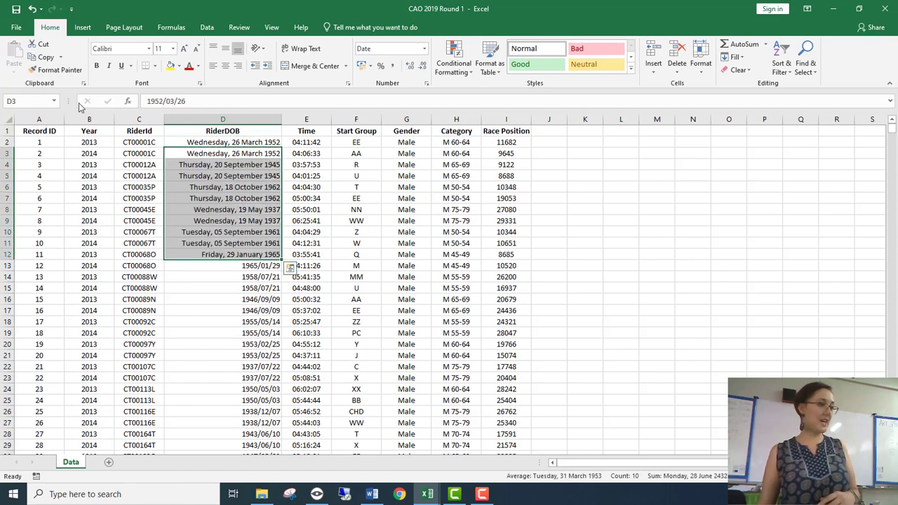
left_click(259, 165)
left_click(260, 143)
left_click(264, 154)
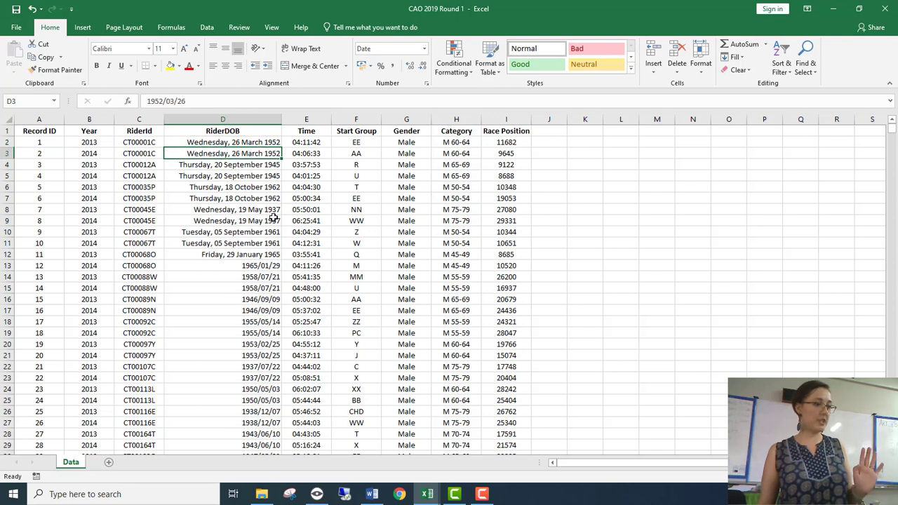
- Enter =DAY(D2) in K2 and fill the formula down to K23
left_click(552, 145)
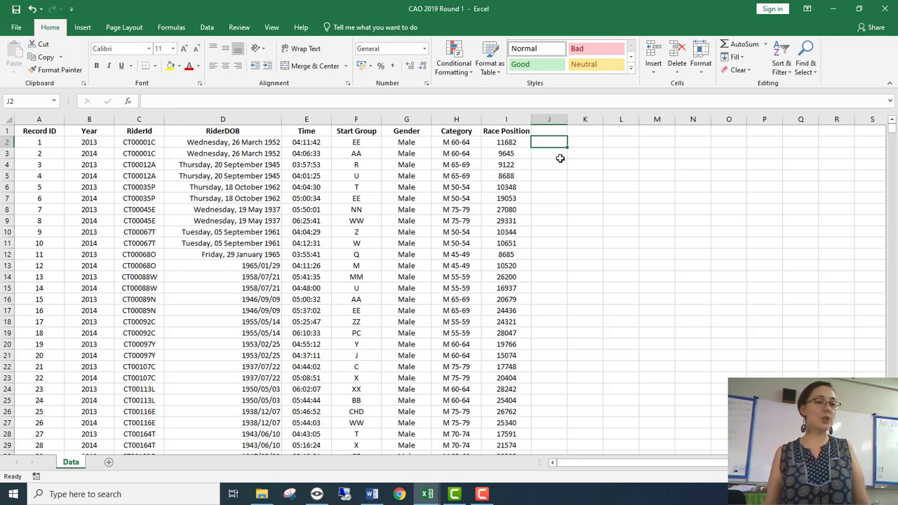
left_click(575, 146)
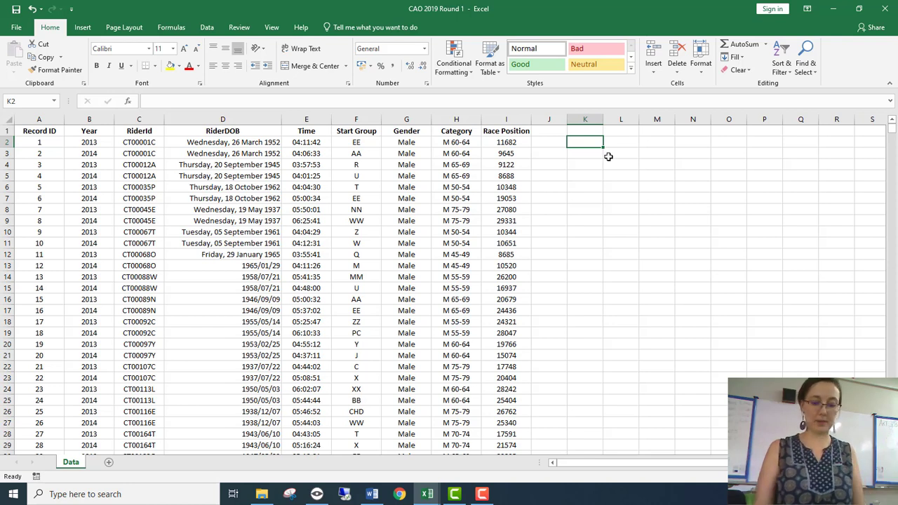
type("=DAY(")
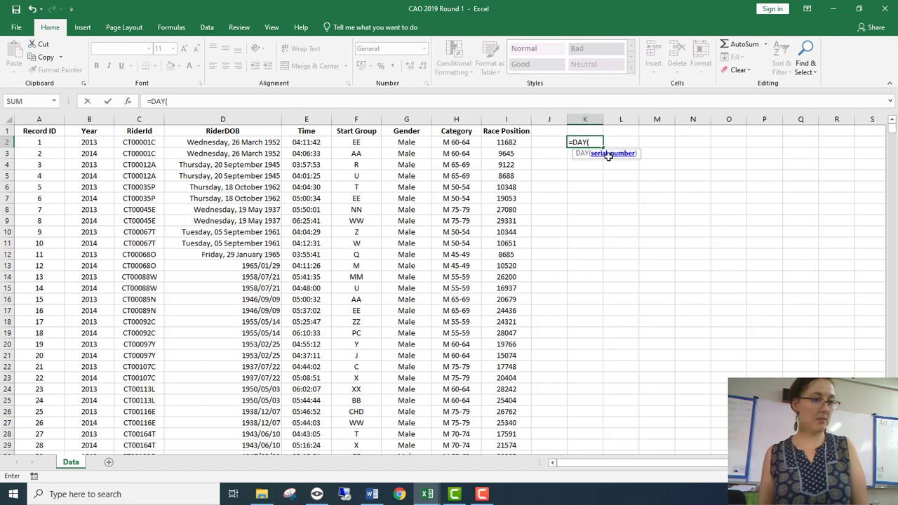
left_click(213, 143)
key("Return")
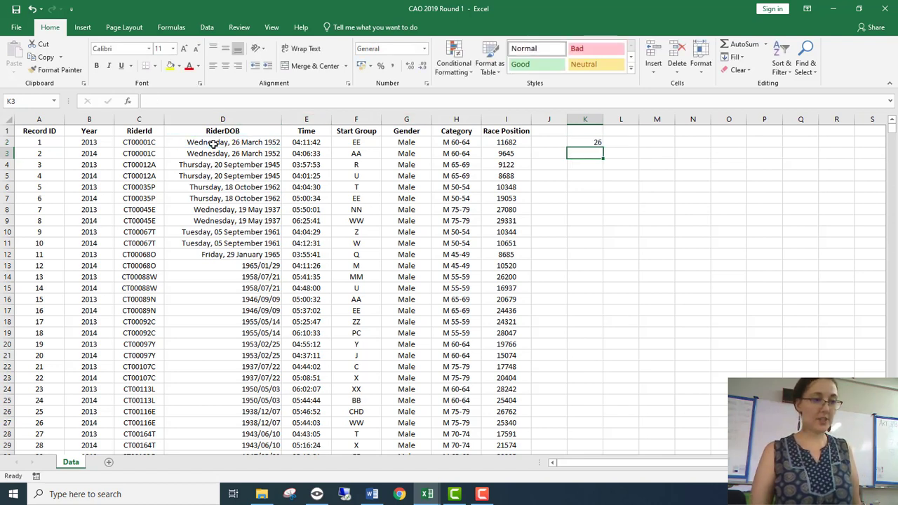
key("Up")
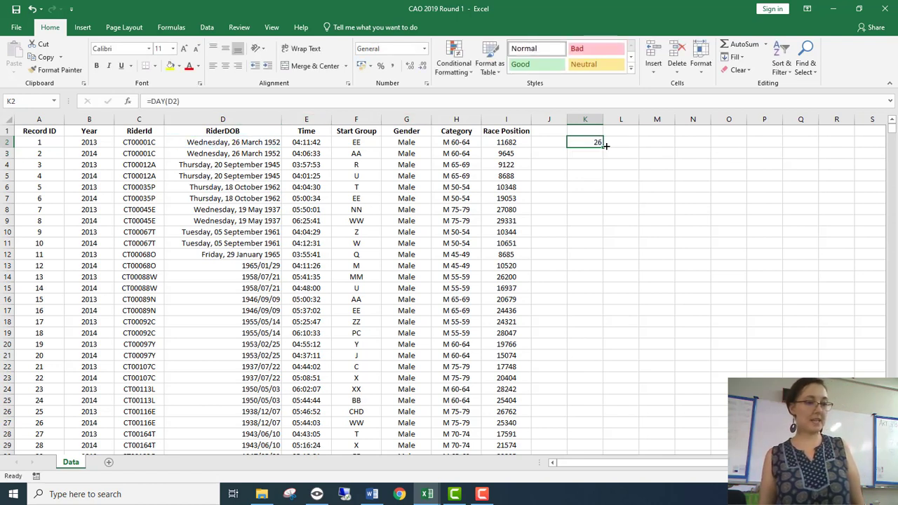
left_click_drag(604, 147, 604, 379)
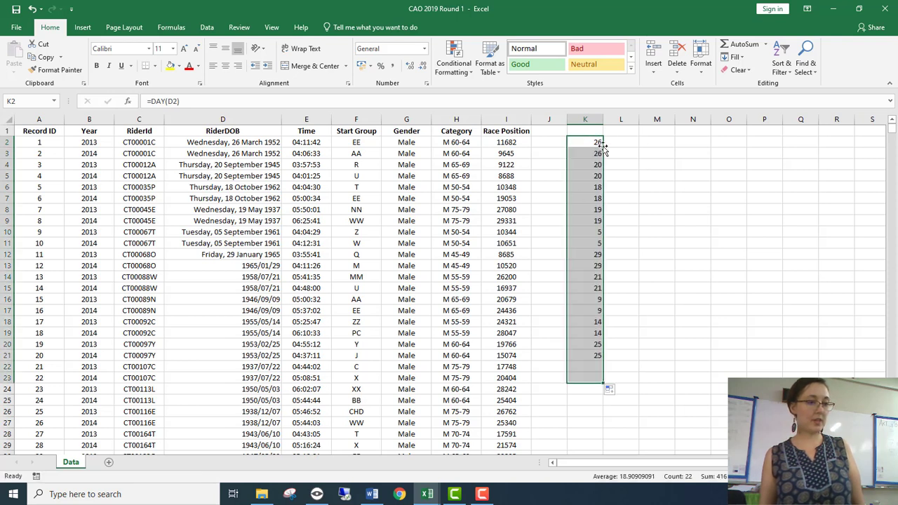
- Compare the day values in column K with the RiderDOB dates in rows 14, 16 and 18
left_click(250, 278)
left_click(6, 277)
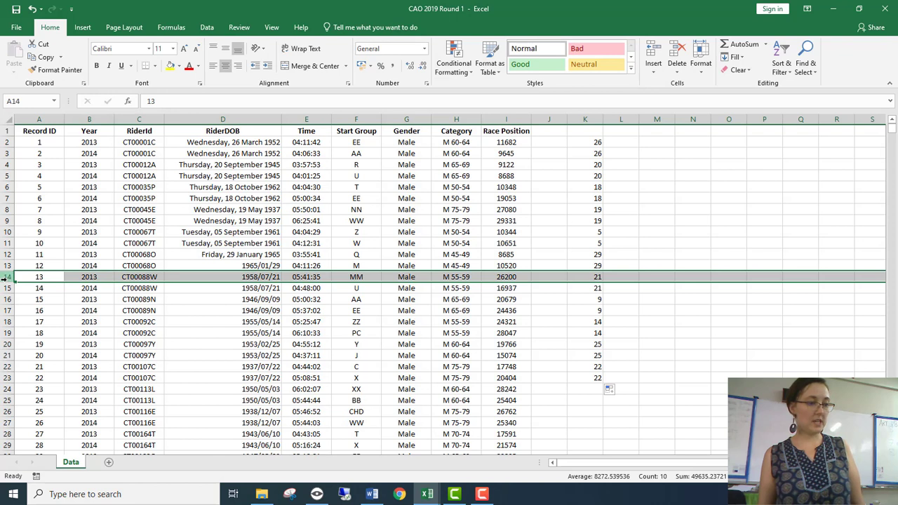
left_click(7, 300)
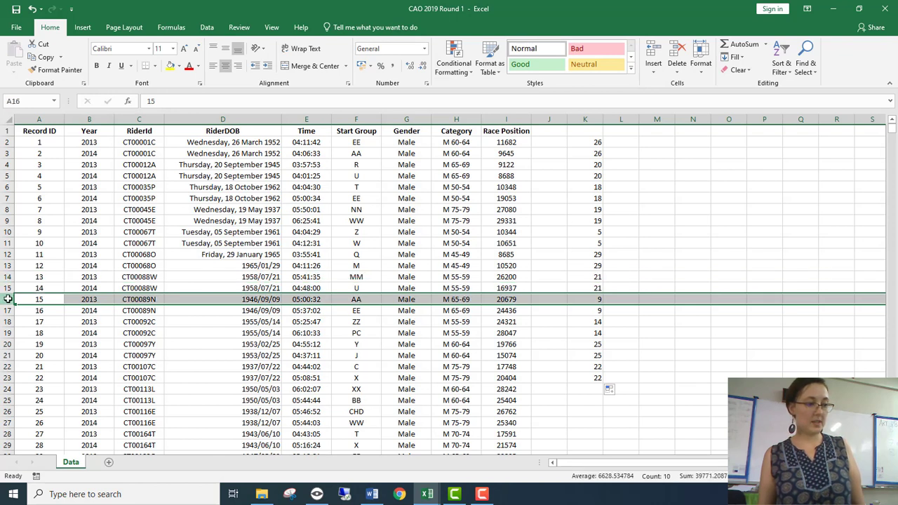
left_click(270, 323)
left_click(582, 326)
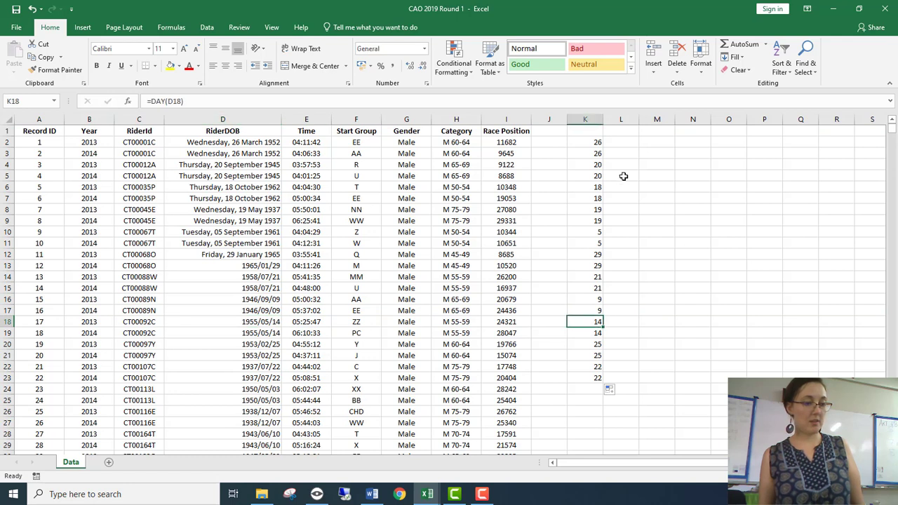
- Enter =MONTH(D2) in L2 and fill the formula down to L23
left_click(618, 140)
type("=mo")
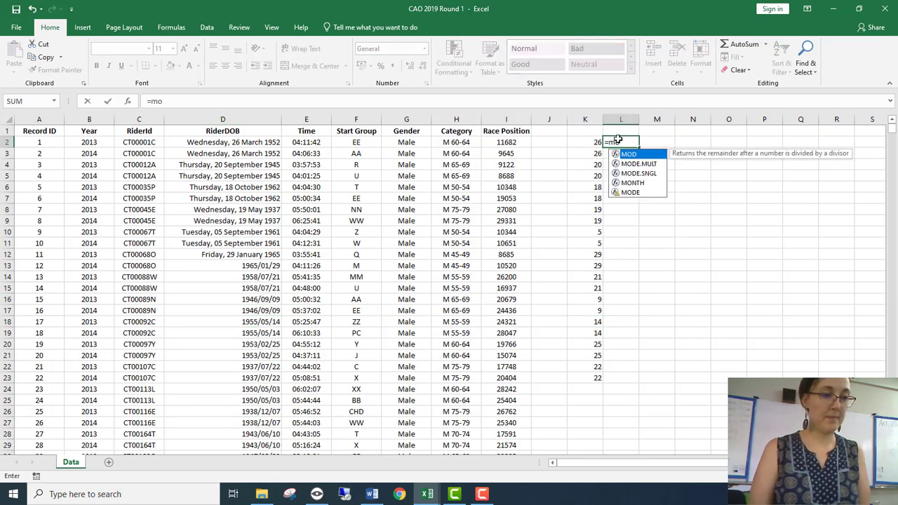
type("nt")
key("Tab")
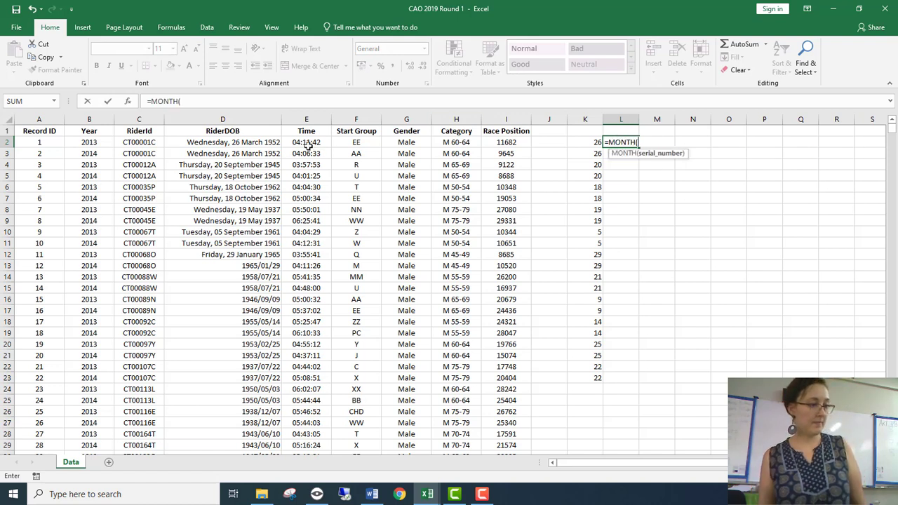
left_click(249, 143)
key("Return")
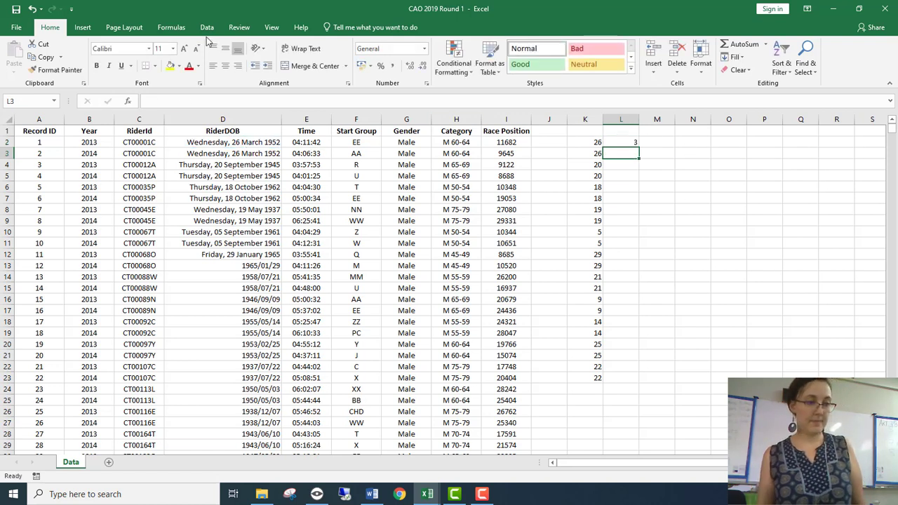
left_click(631, 143)
left_click_drag(639, 147, 654, 382)
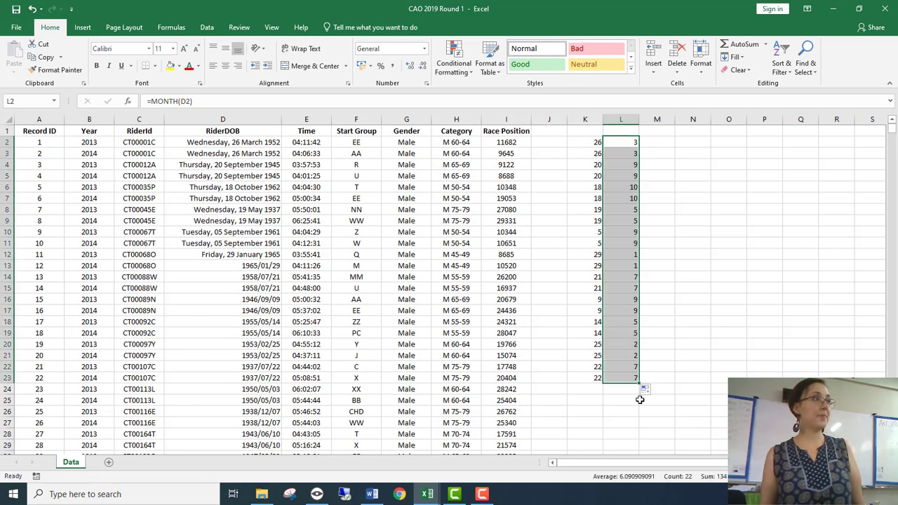
left_click(658, 144)
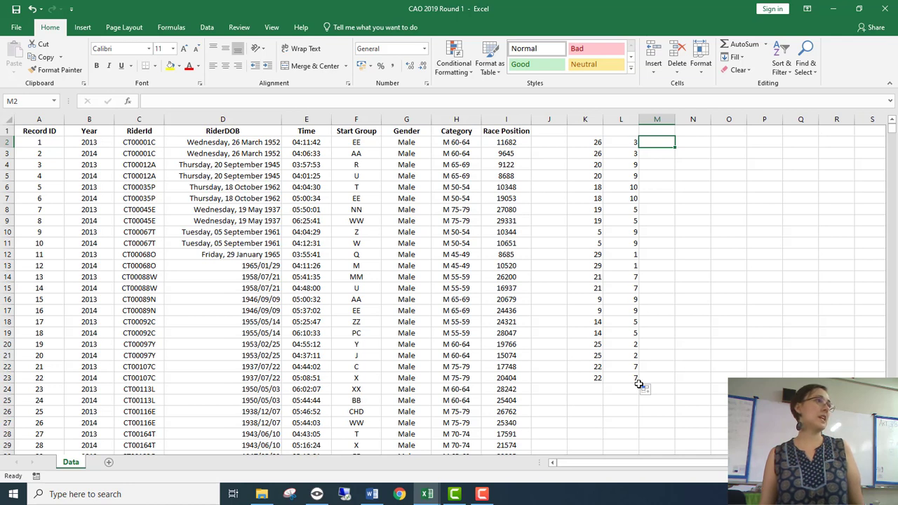
left_click_drag(621, 139, 618, 379)
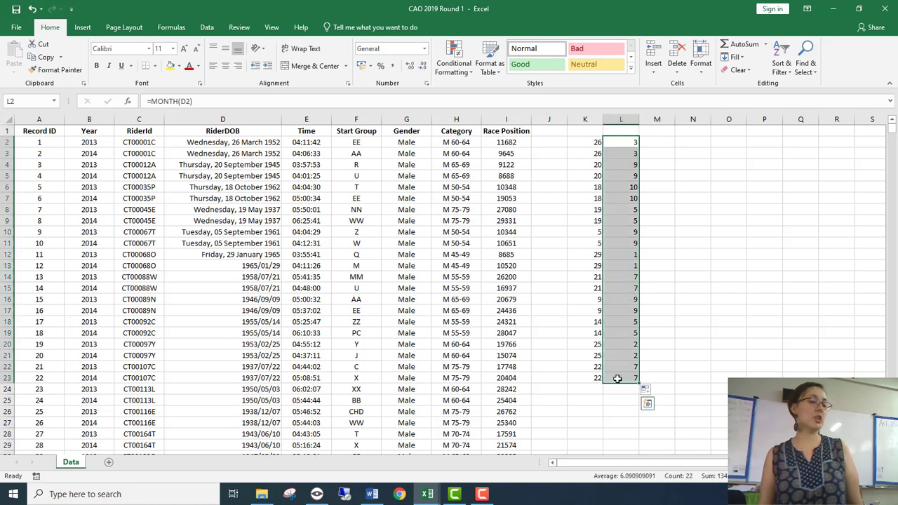
left_click(618, 332)
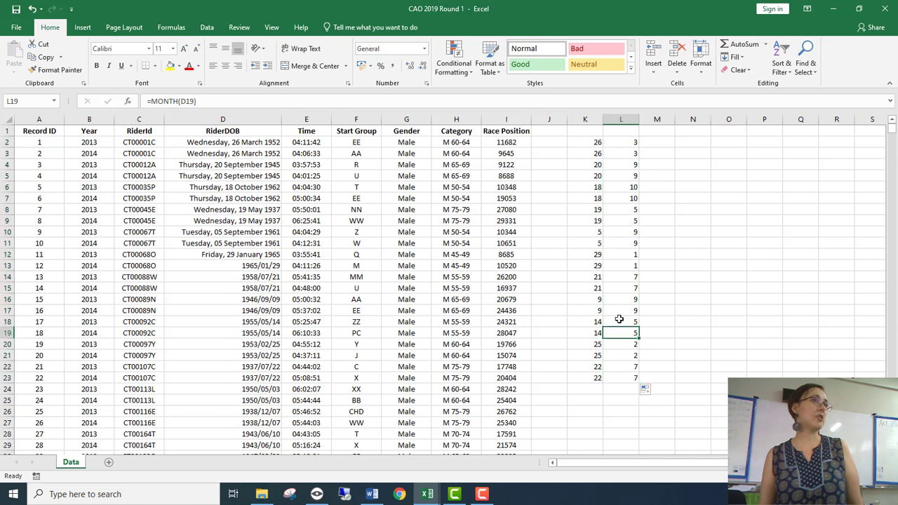
- Enter =YEAR(D2) in M2 and fill the formula down to M23
left_click(659, 143)
type("=year(")
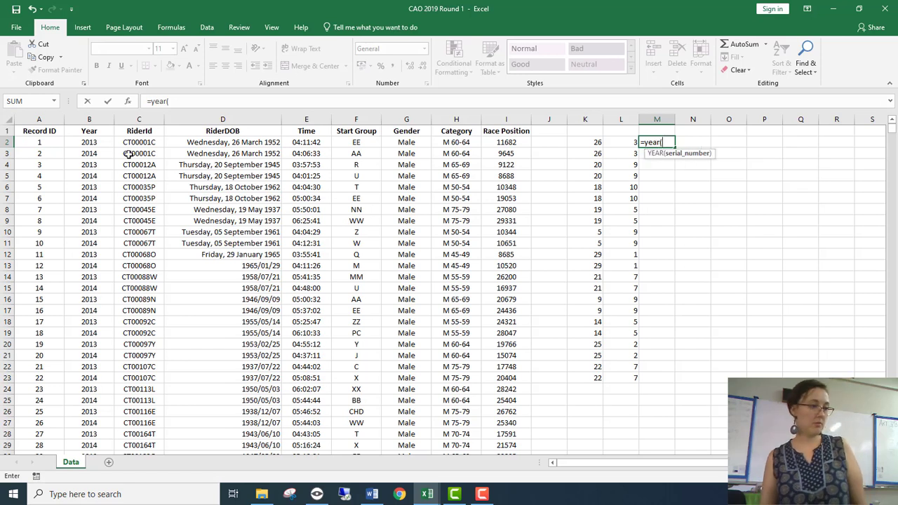
left_click(188, 143)
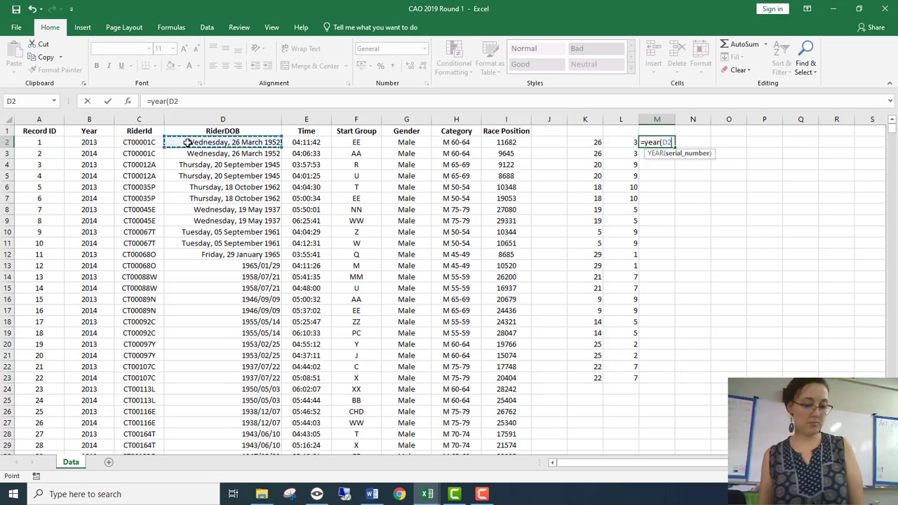
key("Return")
left_click(673, 142)
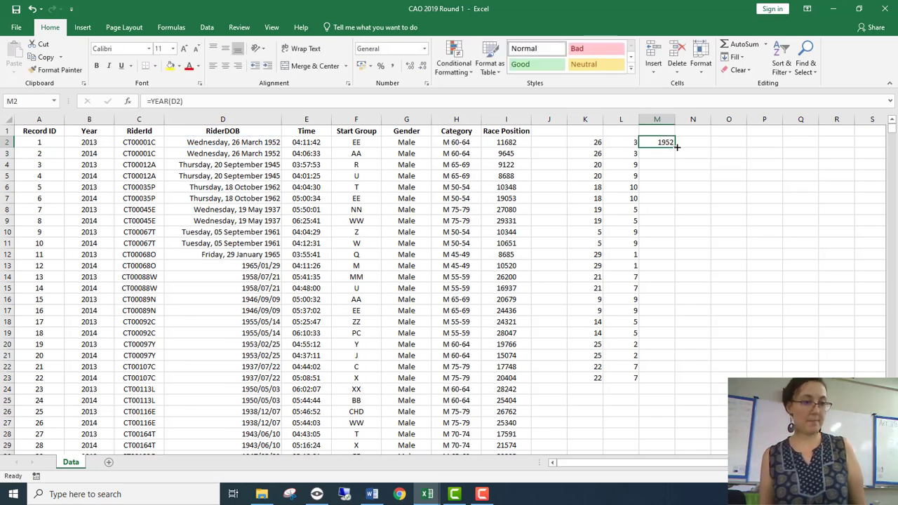
left_click_drag(675, 147, 673, 380)
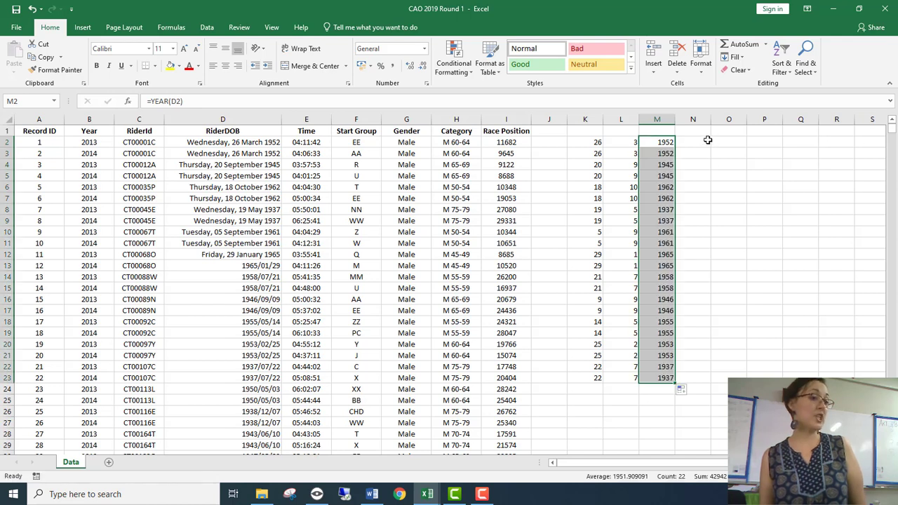
- Enter =WEEKDAY(D2) in N2 with the return type left blank and fill the formula down to N24
left_click(708, 141)
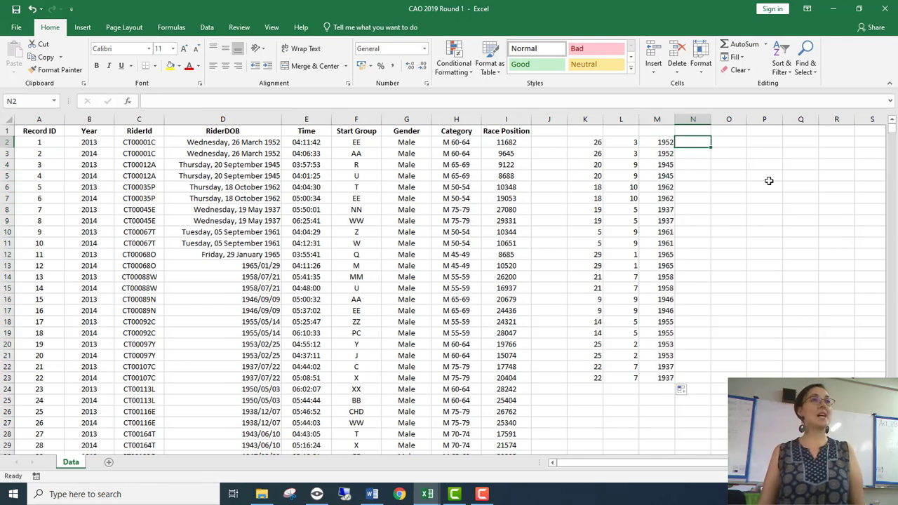
type("=weekda")
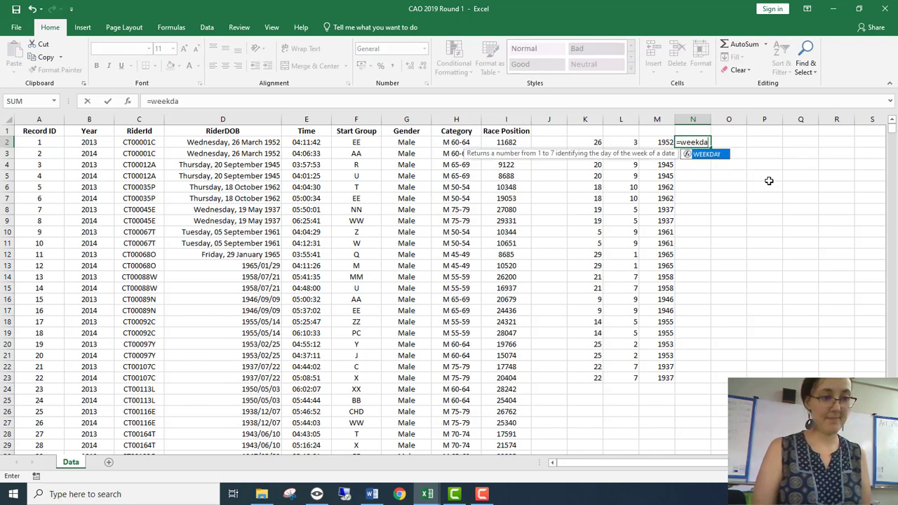
type("y")
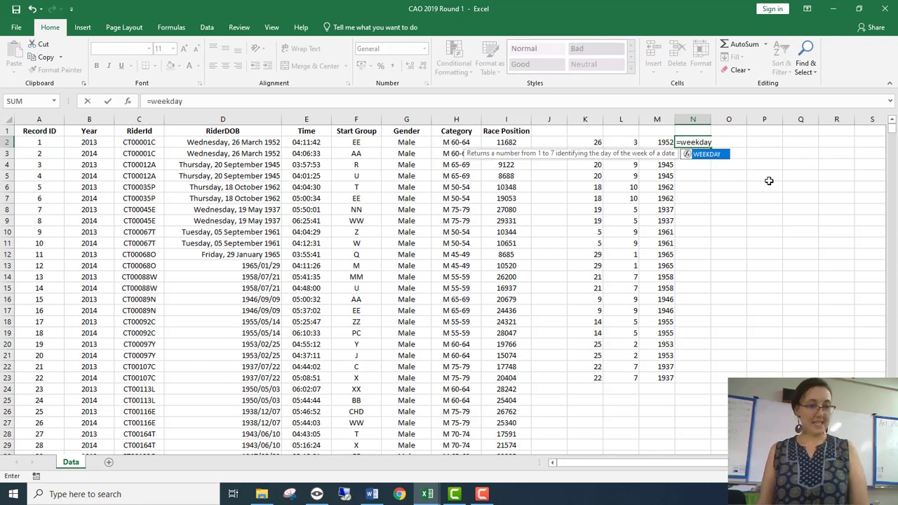
key("Tab")
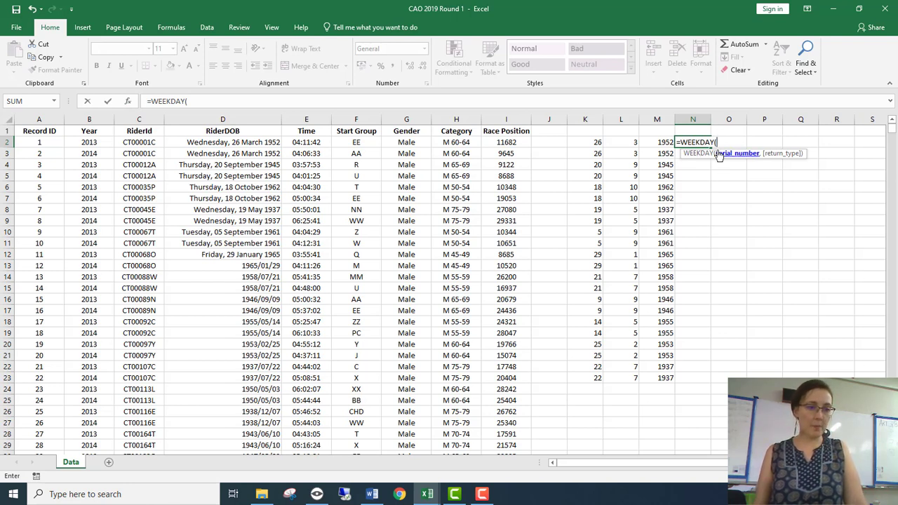
left_click(130, 105)
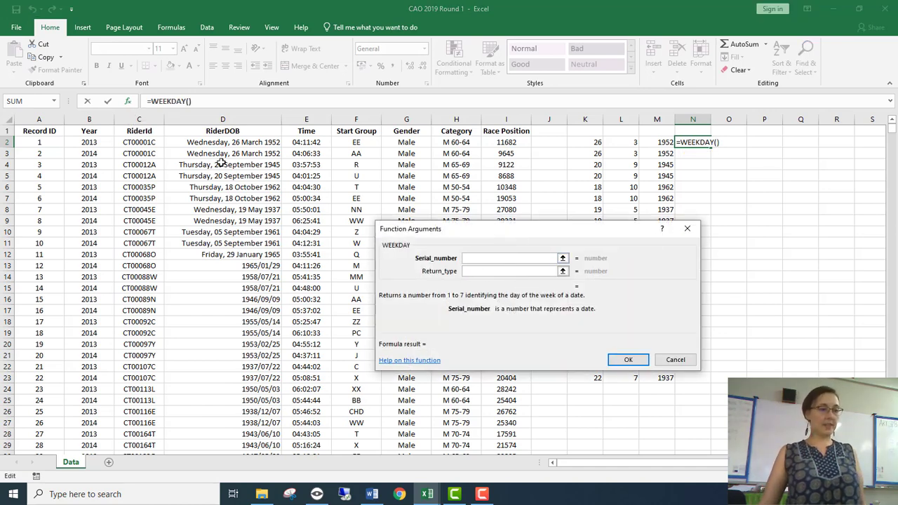
left_click(191, 143)
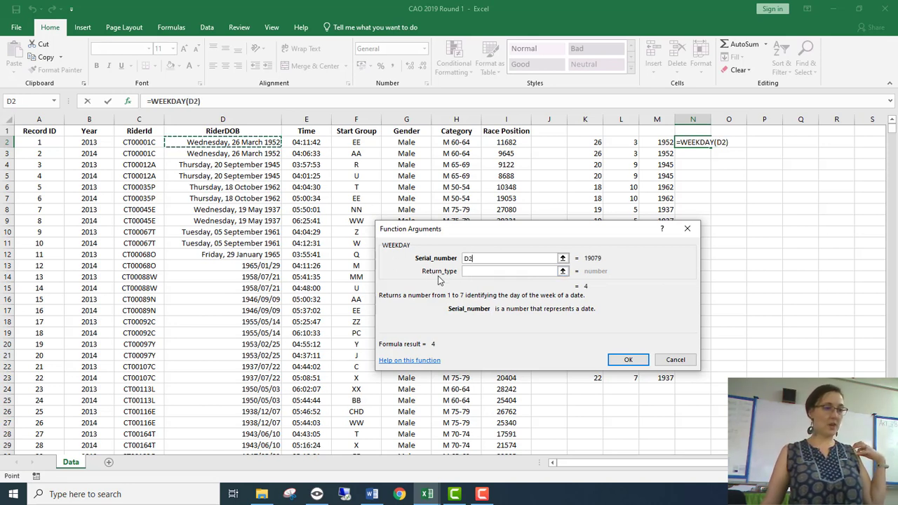
left_click(475, 275)
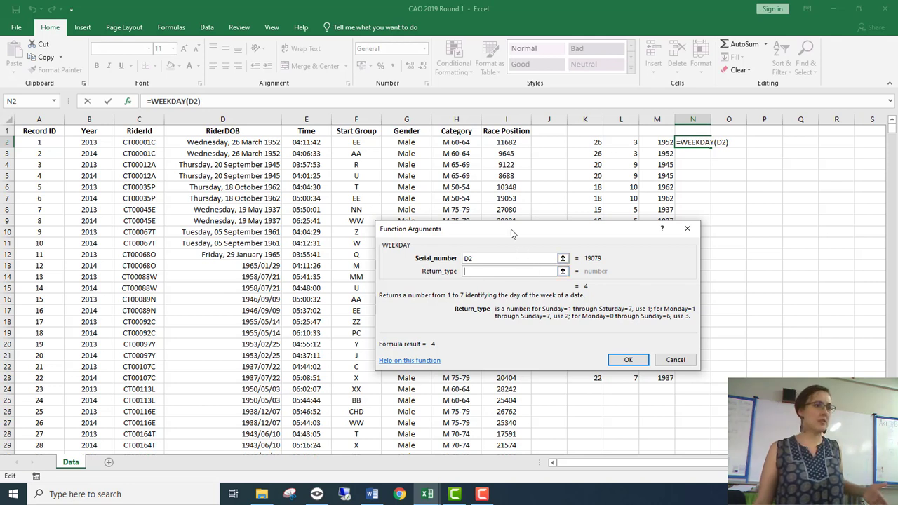
left_click(519, 259)
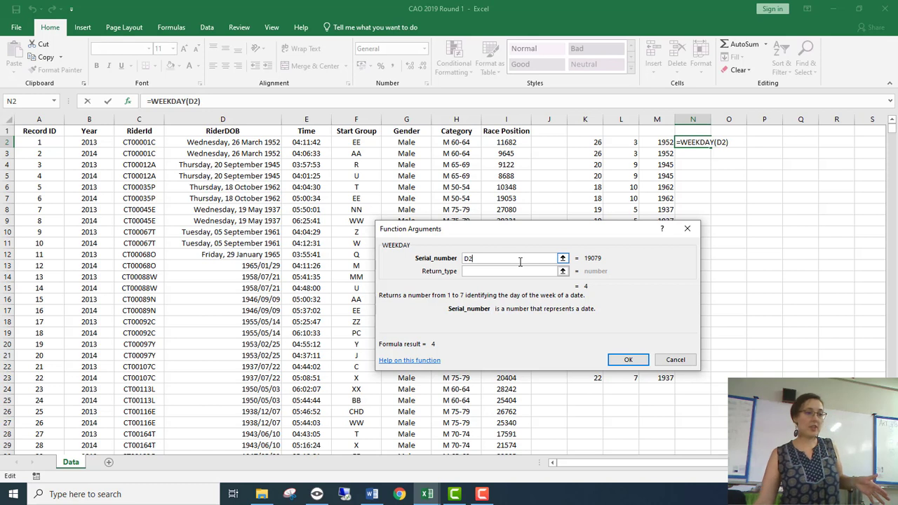
left_click(617, 359)
left_click_drag(710, 147, 712, 390)
- Compare the weekday numbers in column N with the RiderDOB dates, starting with row 2
left_click(237, 145)
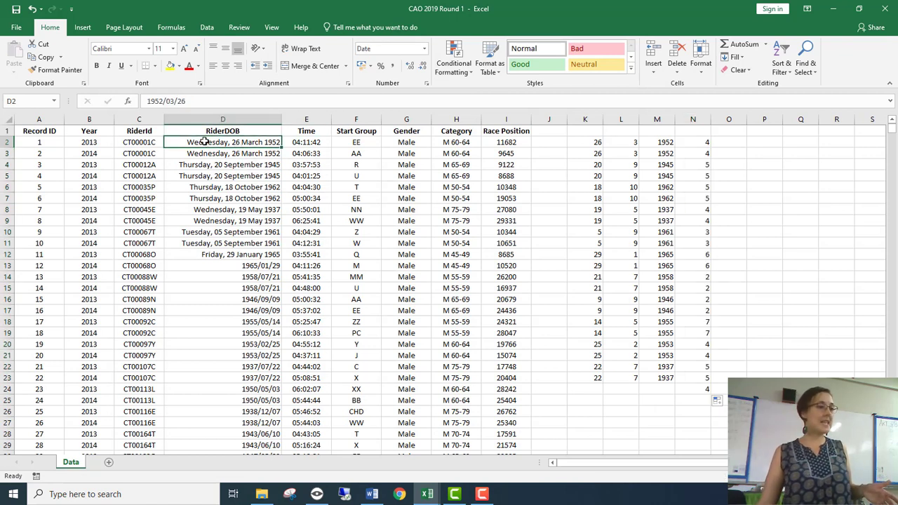
left_click(6, 142)
left_click(701, 143)
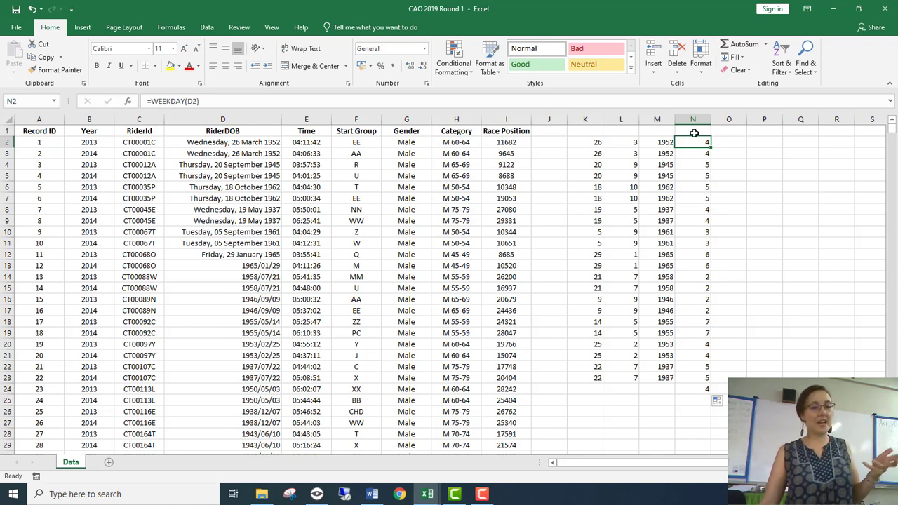
left_click_drag(693, 143, 694, 355)
left_click(718, 289)
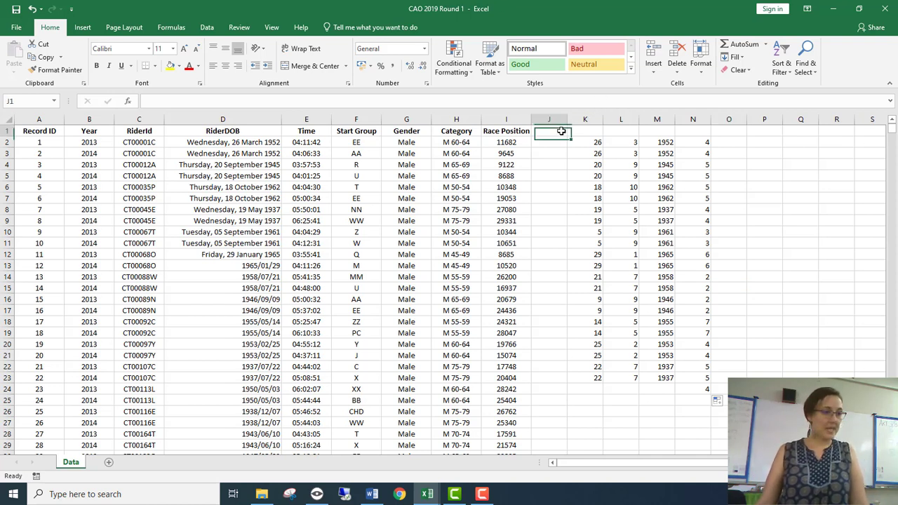
- Enter =MINUTE(E2) in P2 to extract the minutes from the first rider's time
left_click(525, 152)
left_click(312, 153)
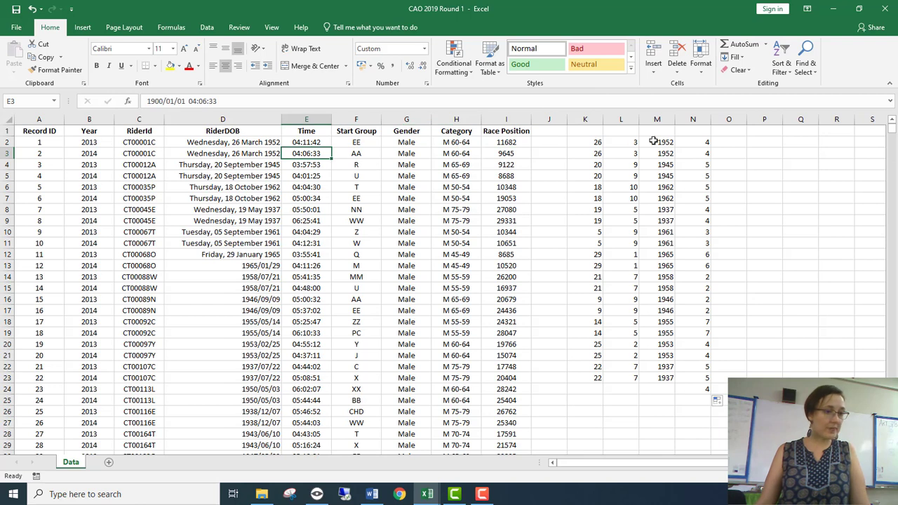
left_click(301, 141)
left_click(763, 143)
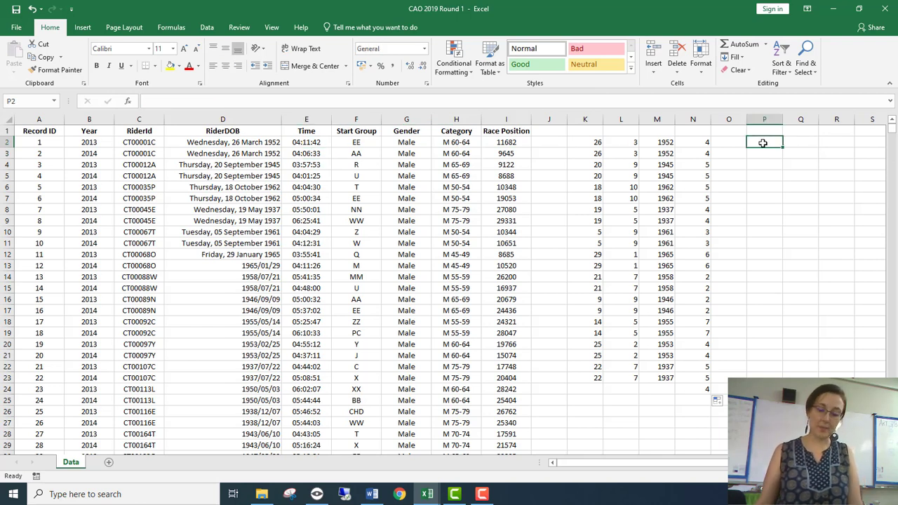
type("=min")
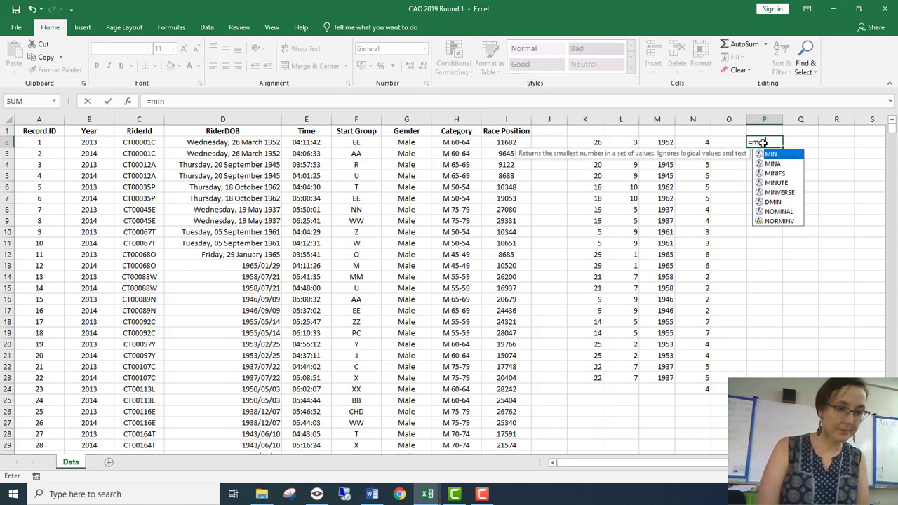
key("Tab")
key("BackSpace")
type("ut")
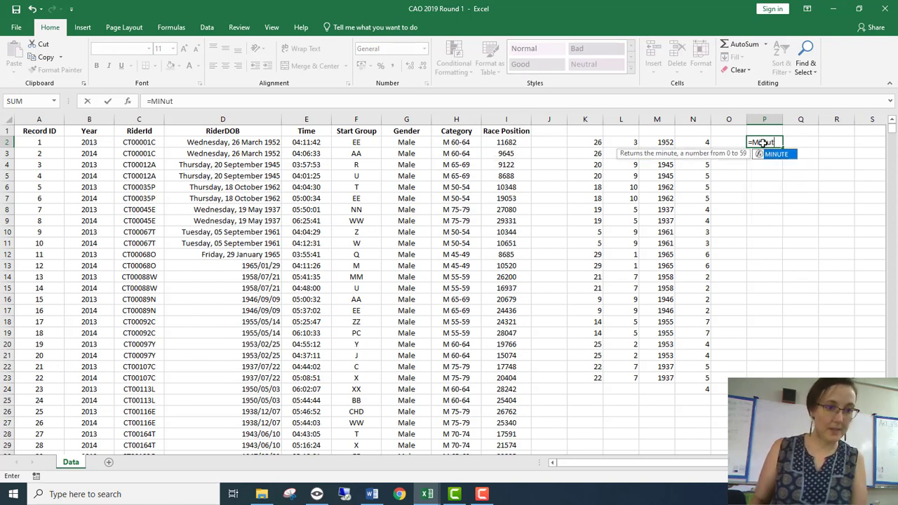
key("Tab")
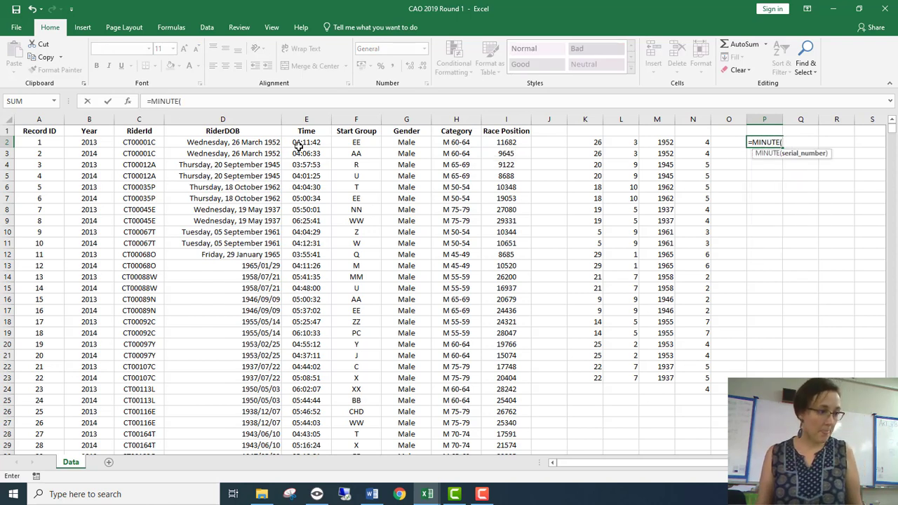
left_click(300, 143)
type(")")
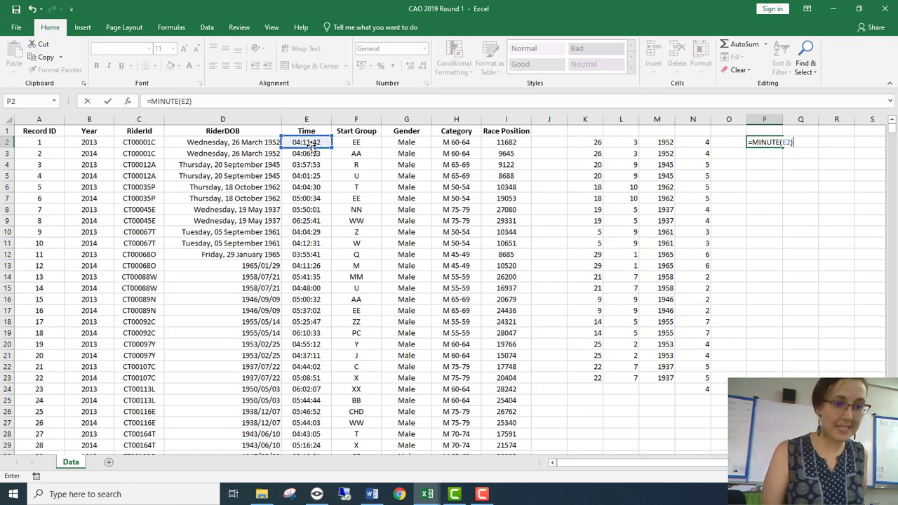
key("Return")
key("Up")
- Enter =HOUR(E2) in Q2 to extract the hour from the first rider's time
key("Right")
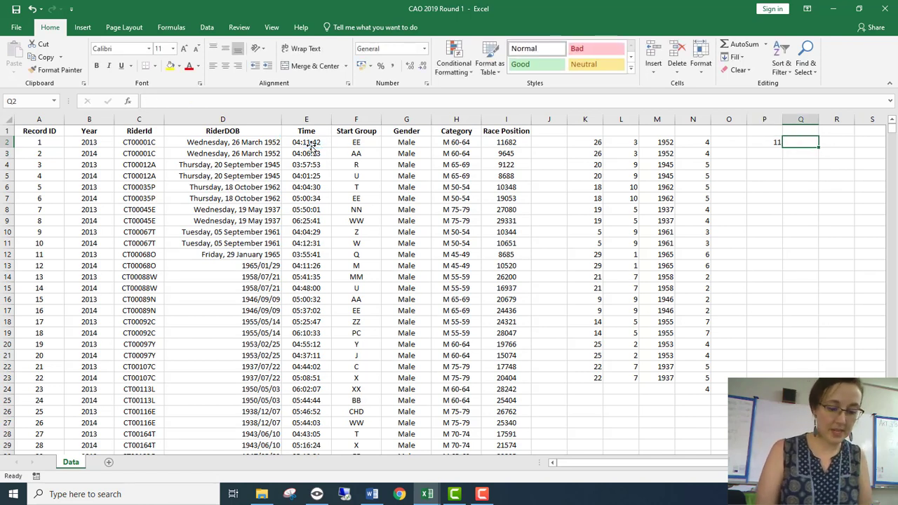
type("=hour")
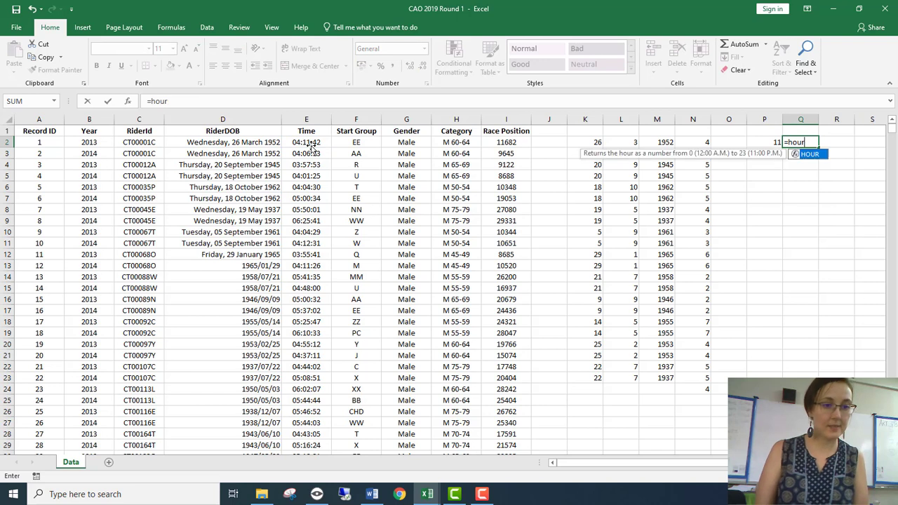
key("Tab")
left_click(311, 144)
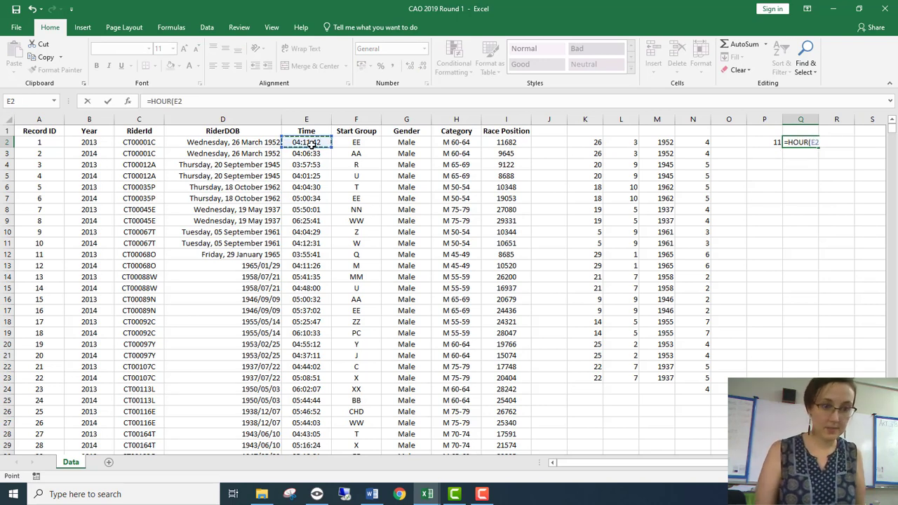
key("Tab")
- Enter =SECOND(E2) in R2 to extract the seconds from the first rider's time
type("=")
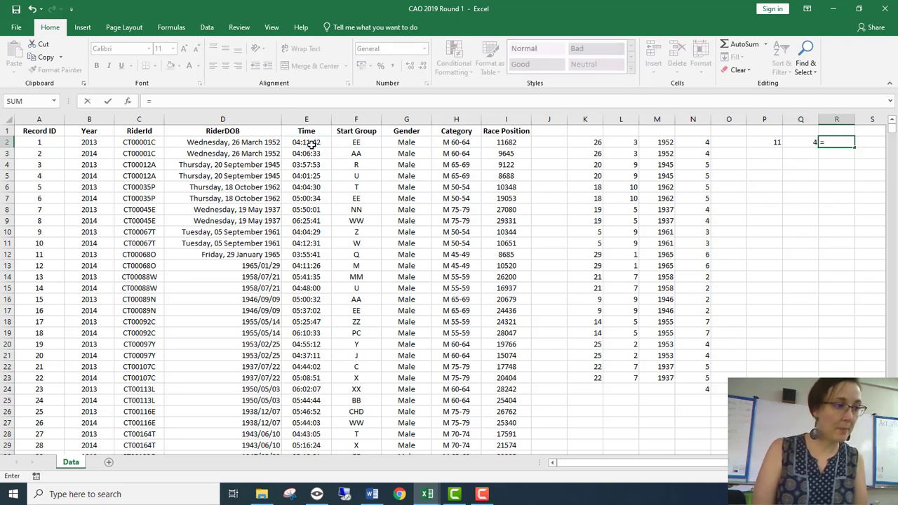
type("second")
key("Tab")
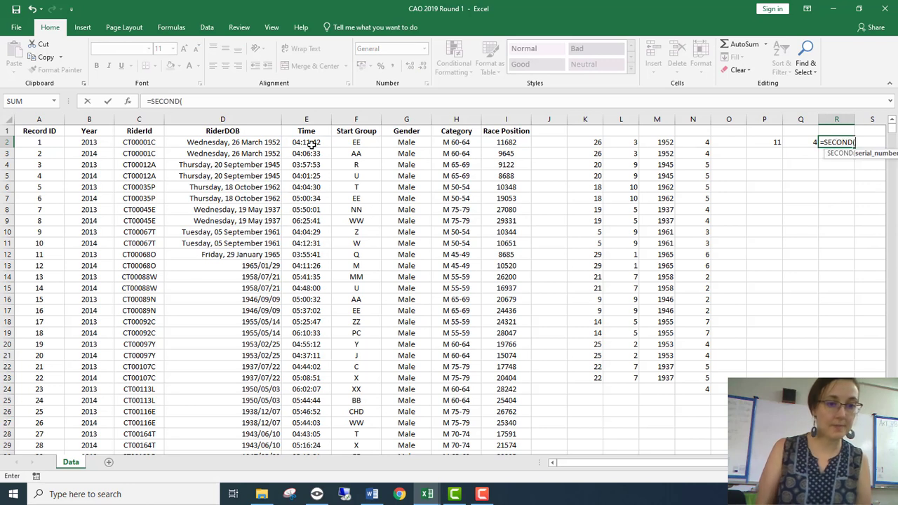
left_click(311, 144)
key("ctrl+Return")
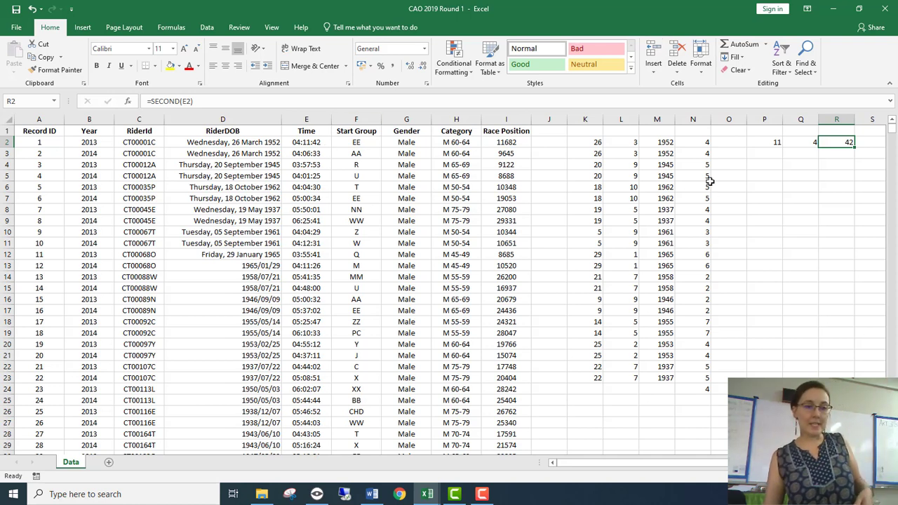
left_click(756, 146)
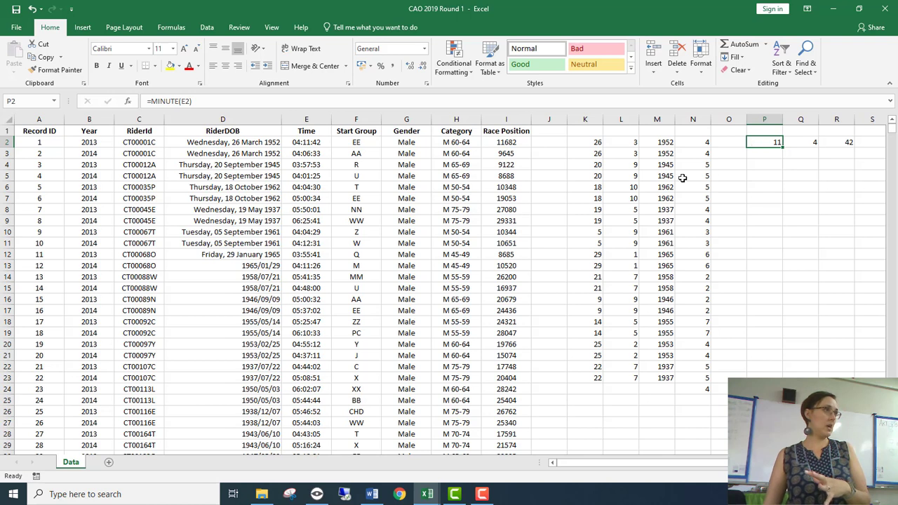
- Hide columns K to N, which hold the extracted day, month, year and weekday values
left_click_drag(593, 143, 686, 405)
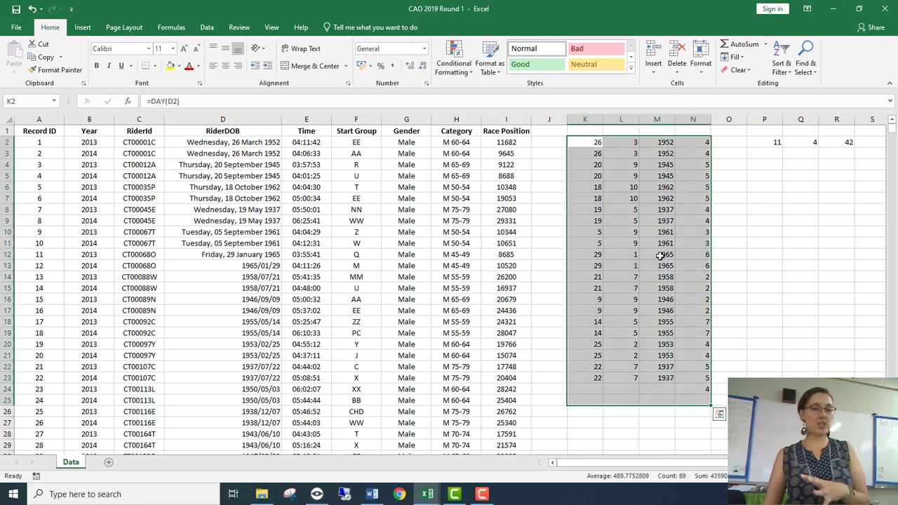
left_click(635, 184)
left_click_drag(597, 144, 824, 289)
left_click_drag(734, 276, 727, 266)
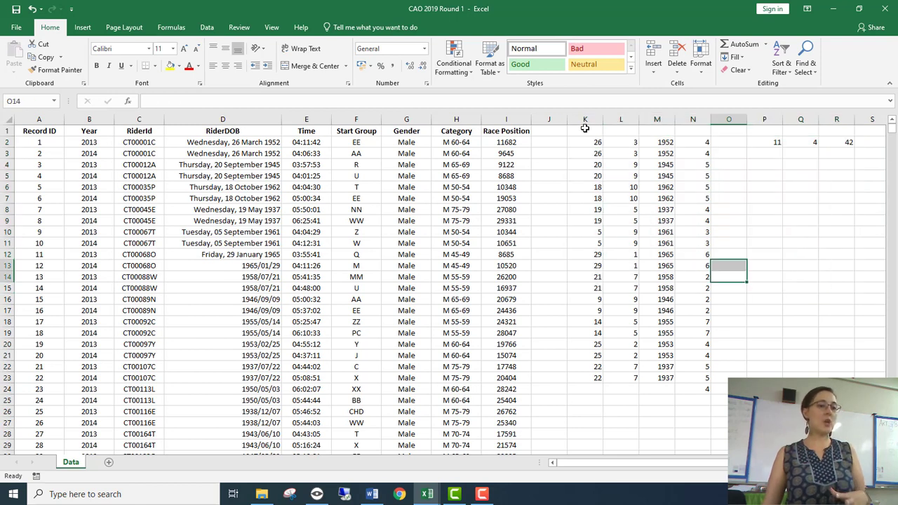
left_click_drag(584, 119, 689, 121)
right_click(690, 121)
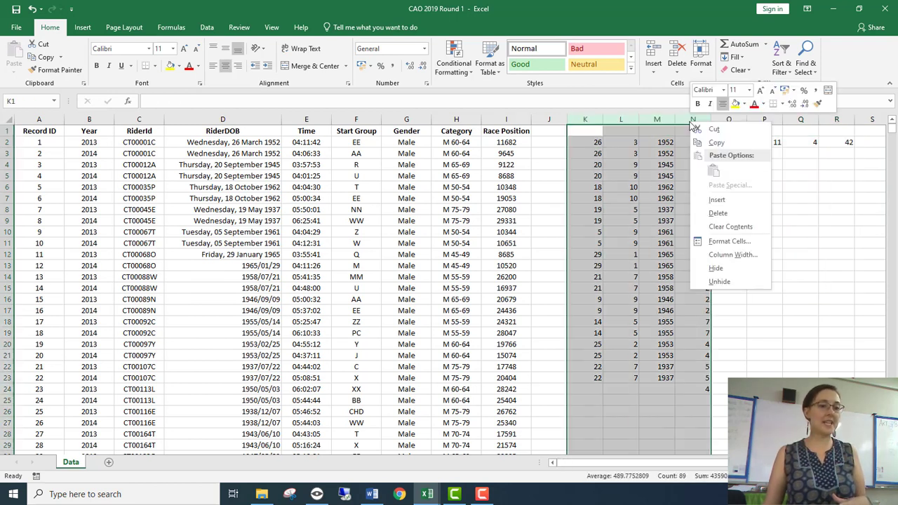
left_click(727, 267)
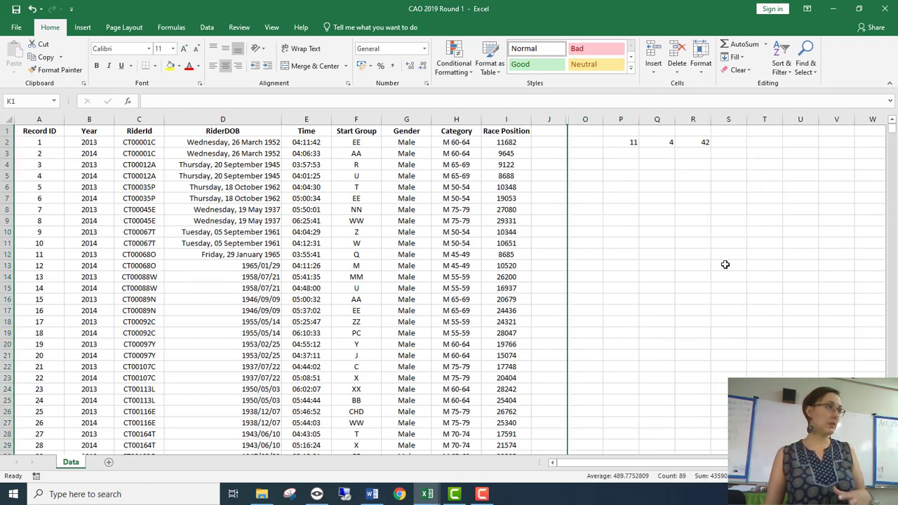
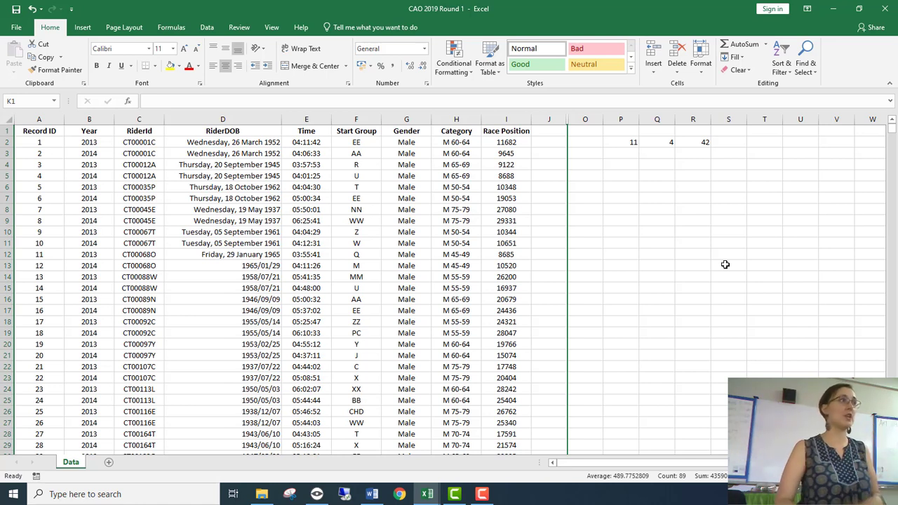
- Enter =NOW() in O2 to return the current date and time
left_click(651, 241)
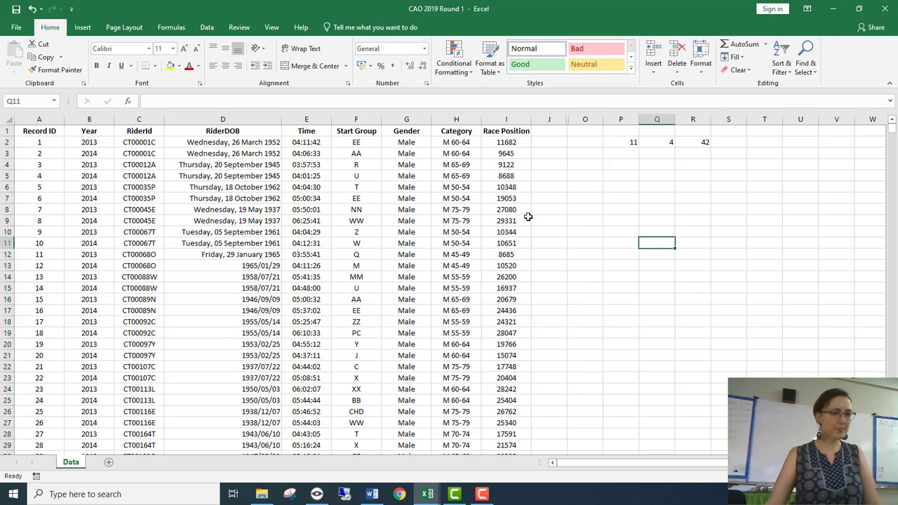
left_click(485, 248)
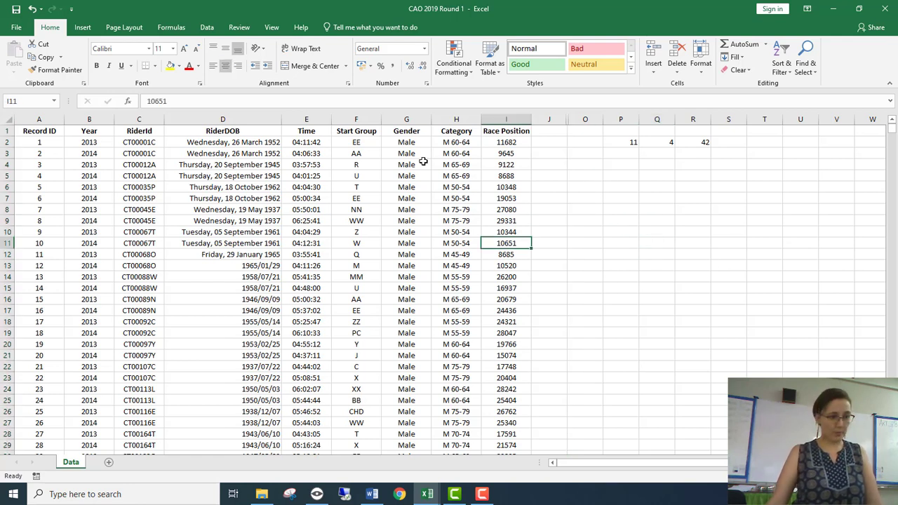
left_click(280, 143)
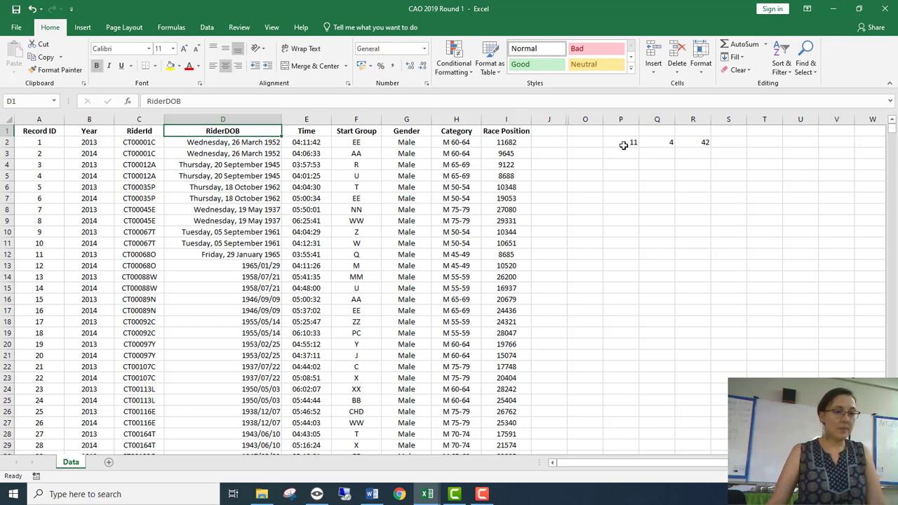
left_click(593, 145)
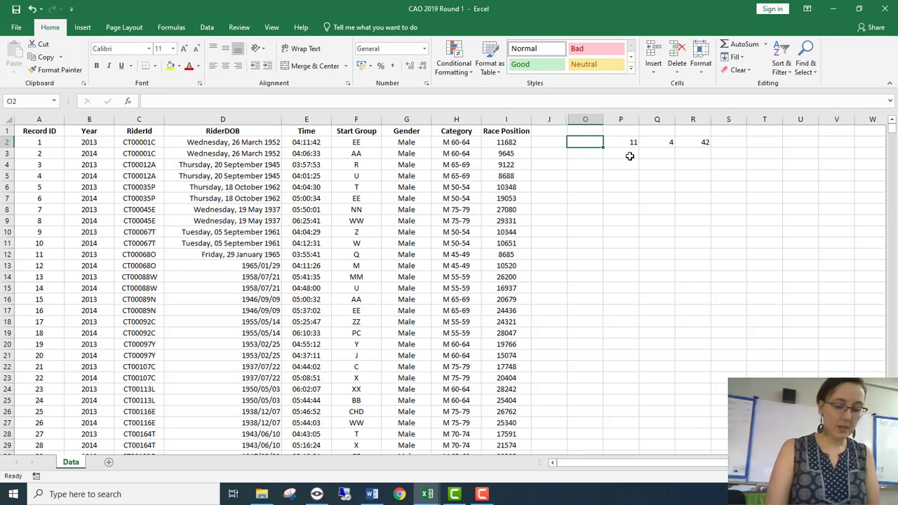
type("=now")
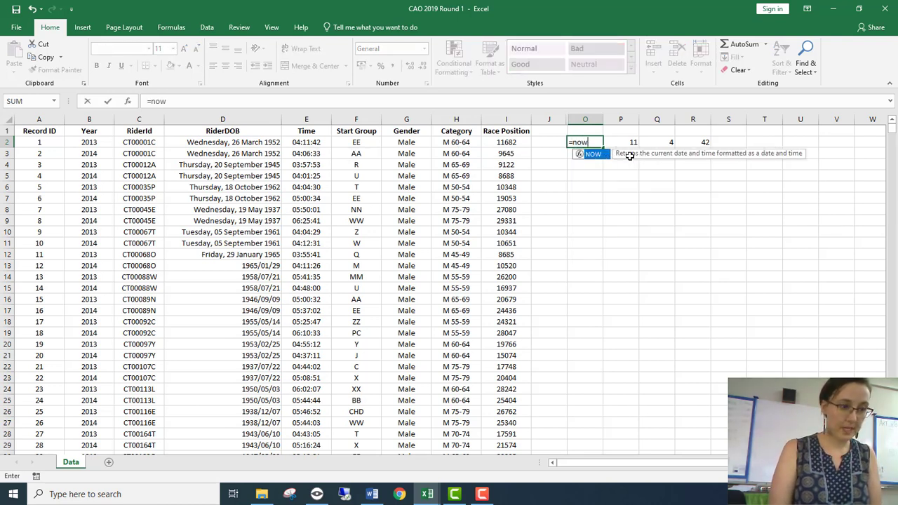
type("()")
key("Return")
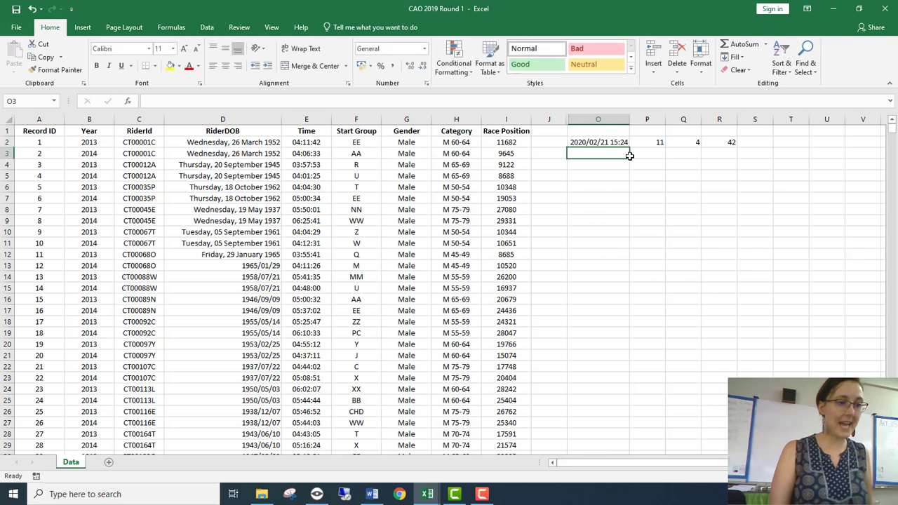
key("Up")
- Clear the contents of columns P to S, removing the minute, hour and second formulas
left_click(648, 141)
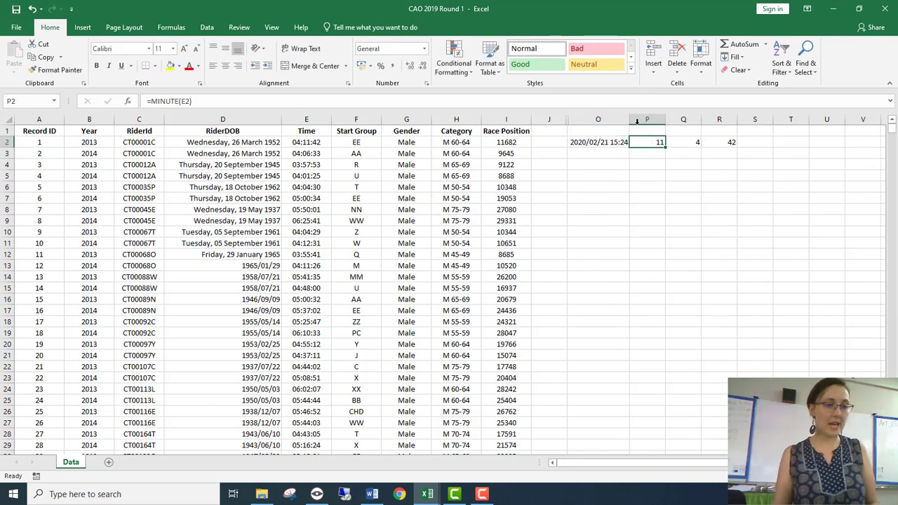
left_click_drag(647, 119, 753, 120)
key("Delete")
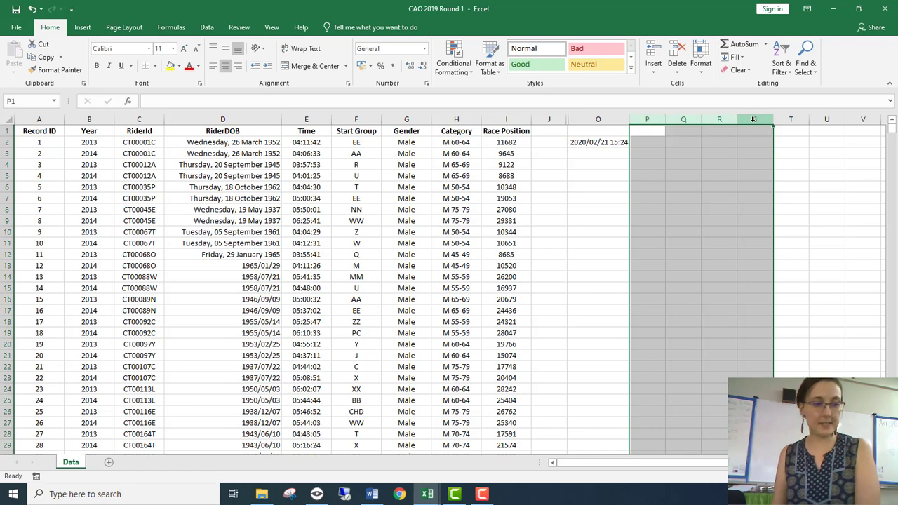
- Enter =TODAY() in P2 to return the current date, and widen column P slightly
left_click(651, 142)
type("=TODAY(")
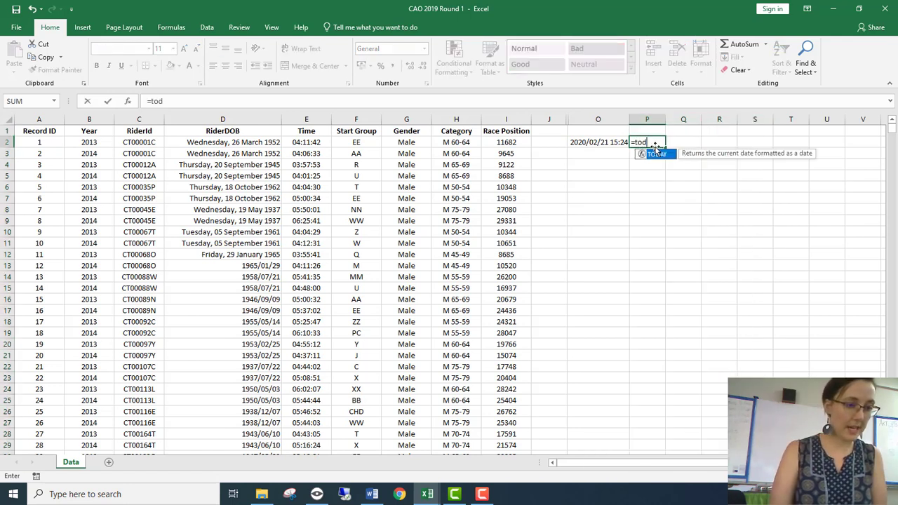
key("Return")
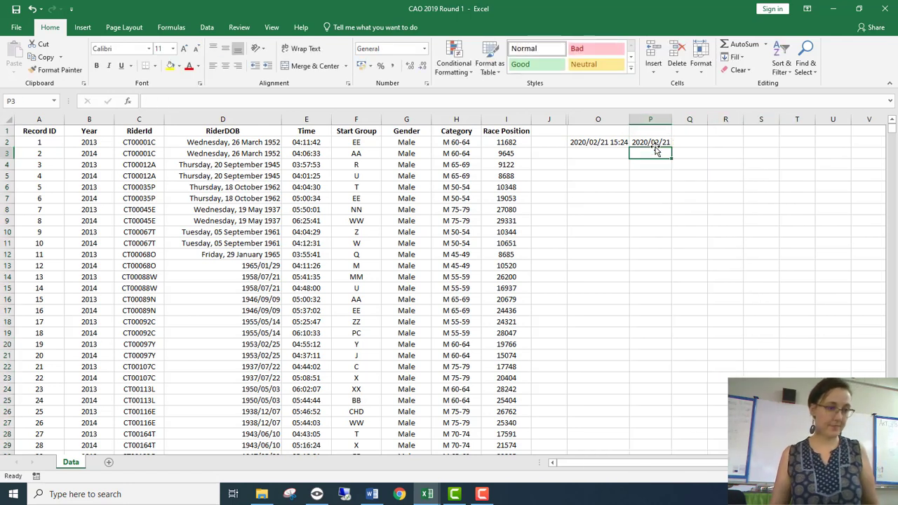
key("Up")
left_click_drag(672, 114, 684, 117)
- Delete the NOW formula from O2, keeping the TODAY formula in P2
left_click(714, 142)
left_click(742, 145)
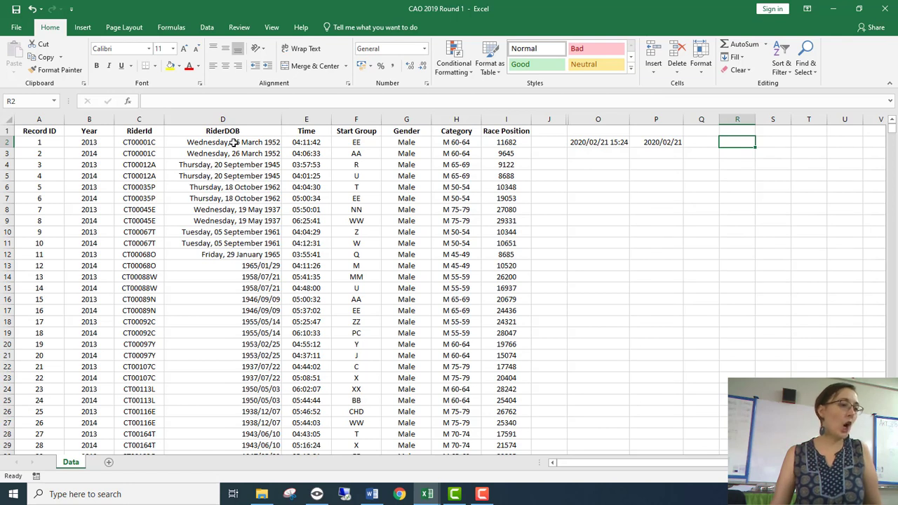
left_click(234, 142)
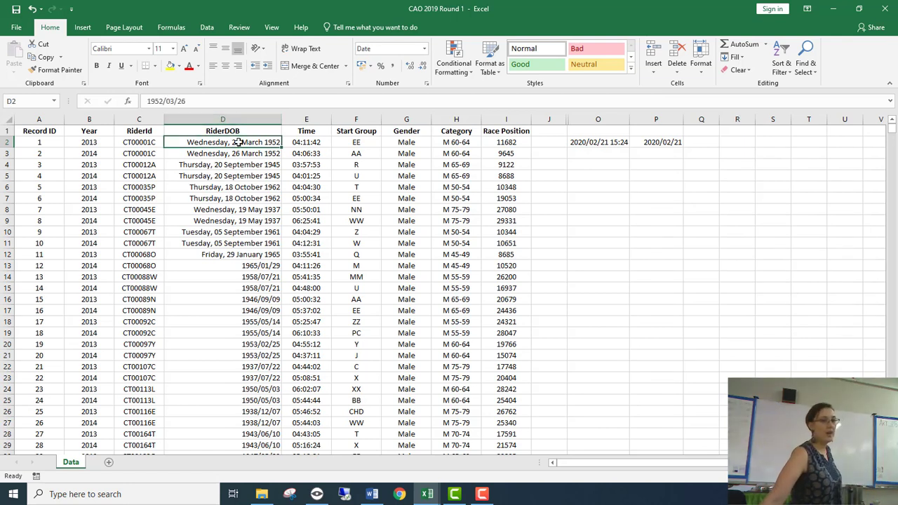
left_click(732, 144)
left_click(640, 143)
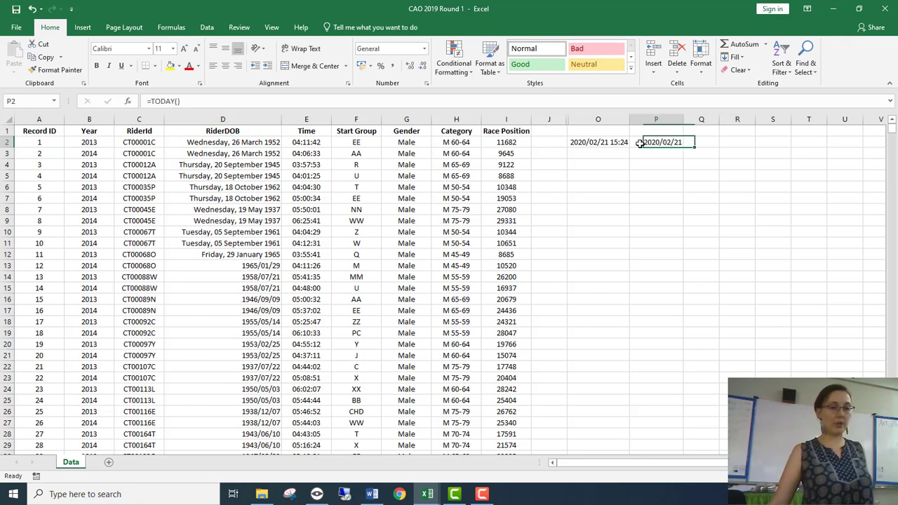
left_click(621, 142)
key("Delete")
left_click(667, 140)
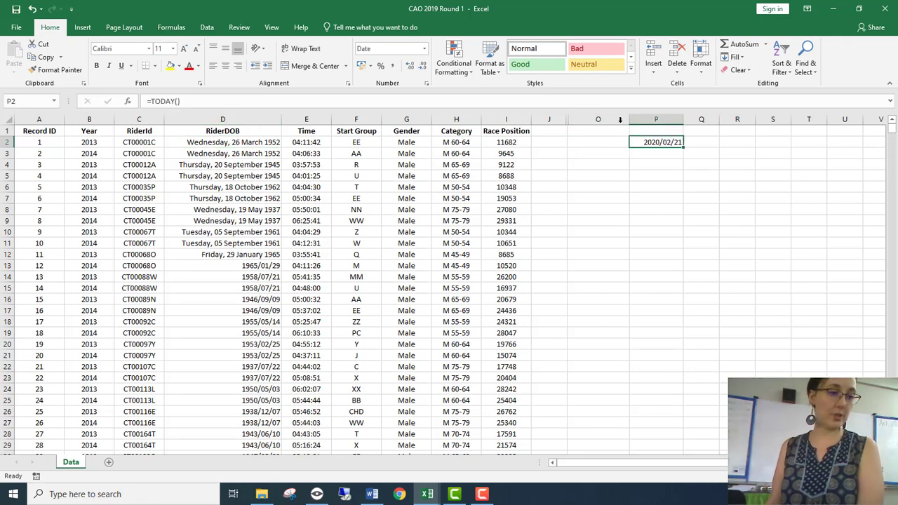
left_click(621, 119)
left_click(676, 142)
left_click(714, 142)
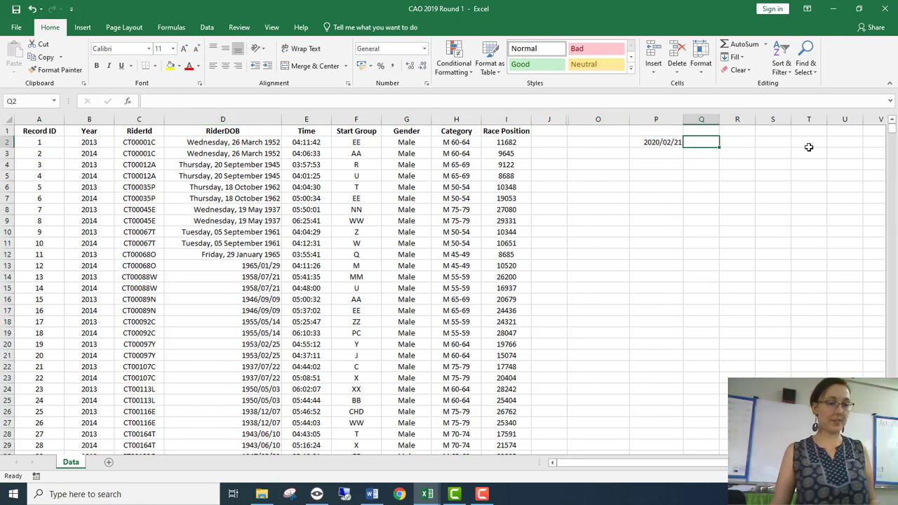
- Enter =P2-D2 in R2 to calculate the first rider's age in days
left_click(745, 141)
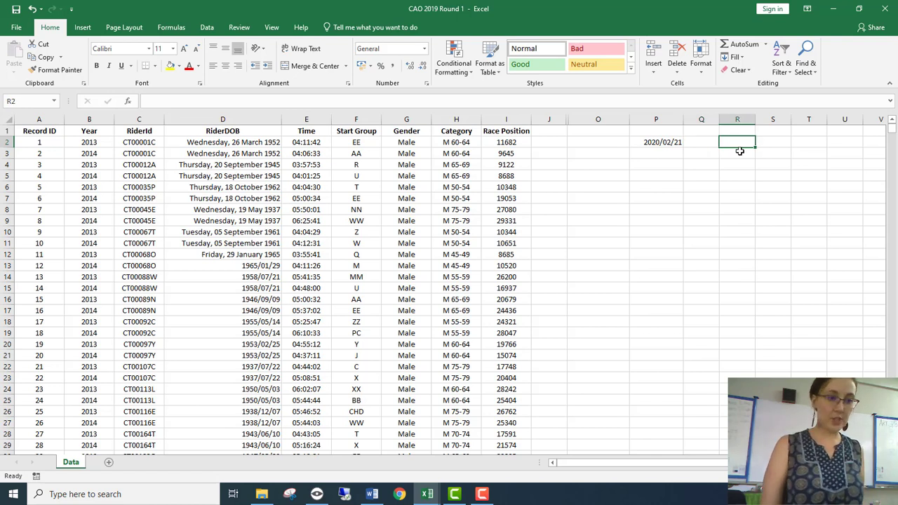
type("=")
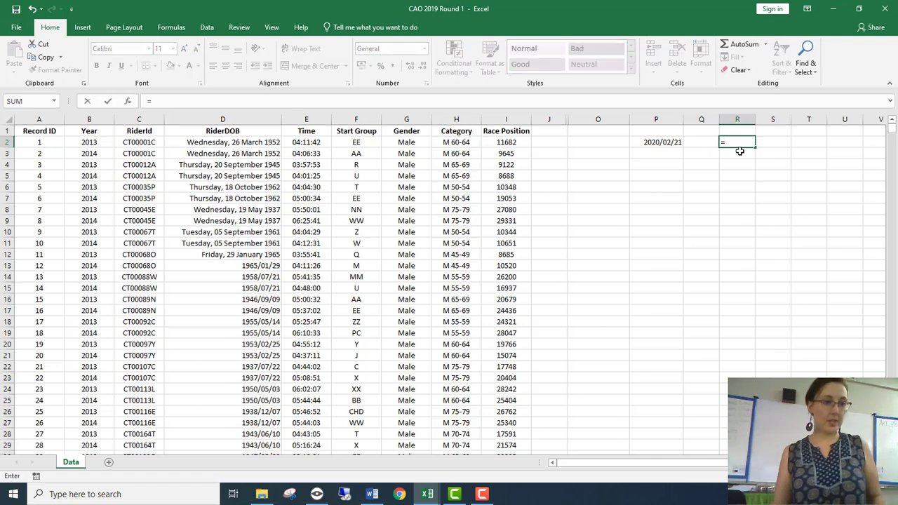
left_click(670, 144)
type("-")
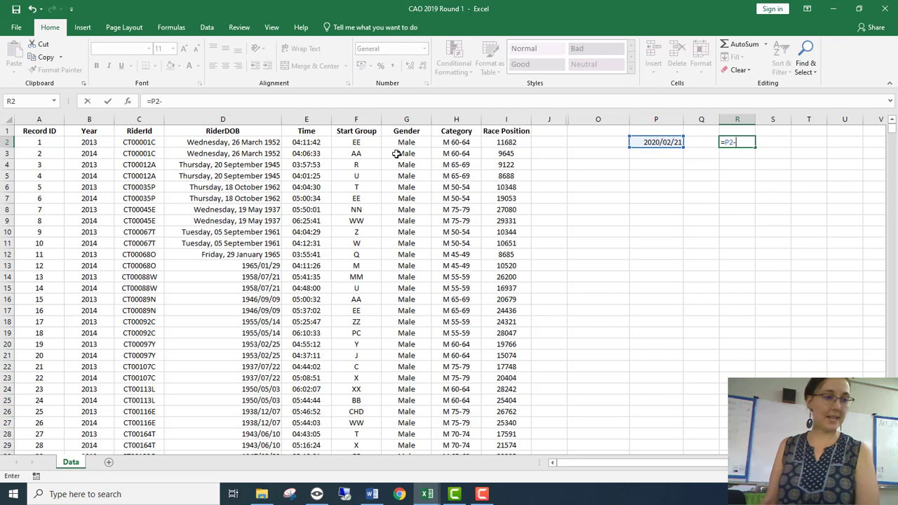
left_click(251, 142)
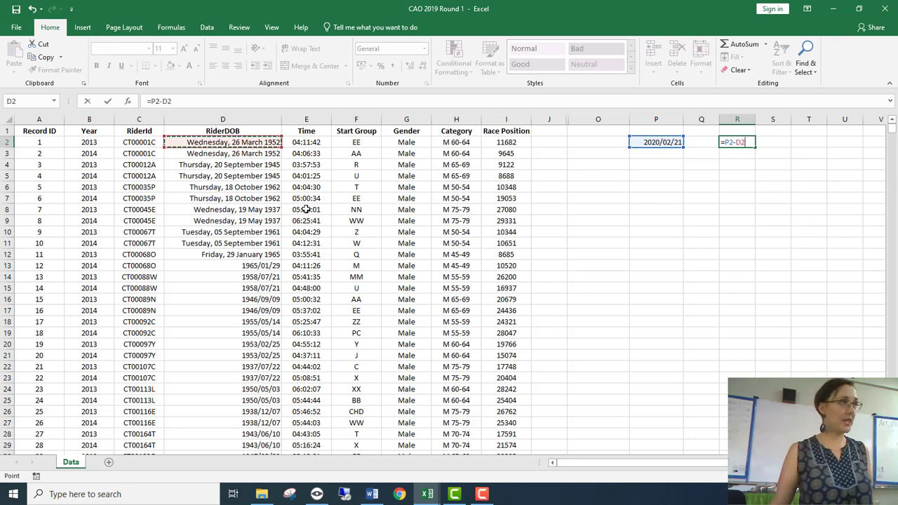
key("Return")
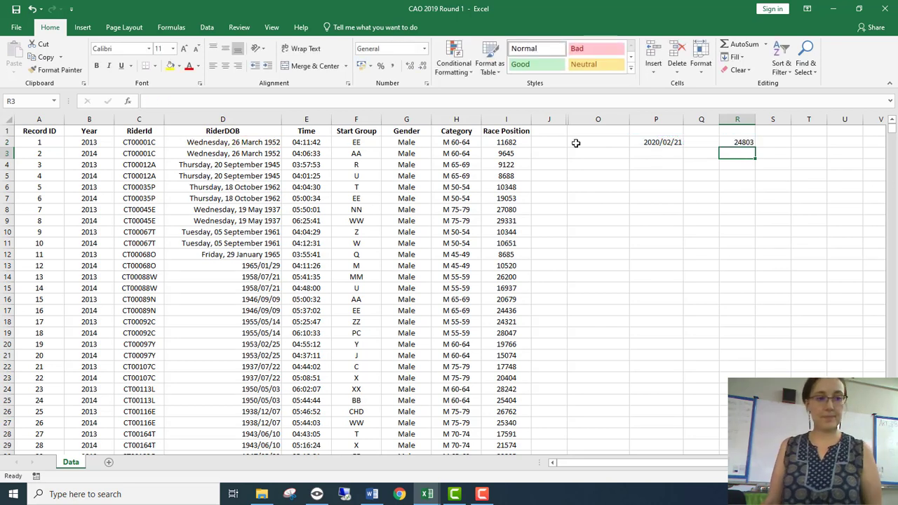
- Change the R2 formula to =(P2-D2)/365.25 to convert the first rider's age to years
left_click(748, 143)
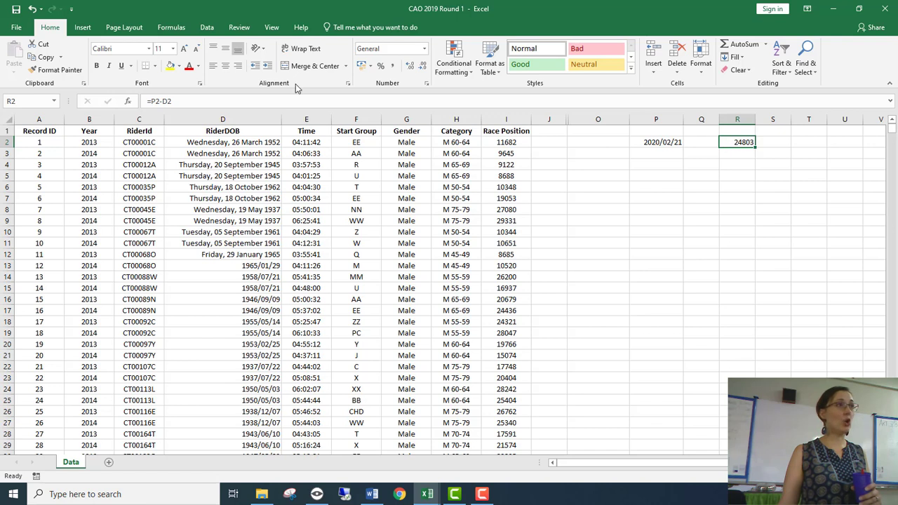
left_click(150, 101)
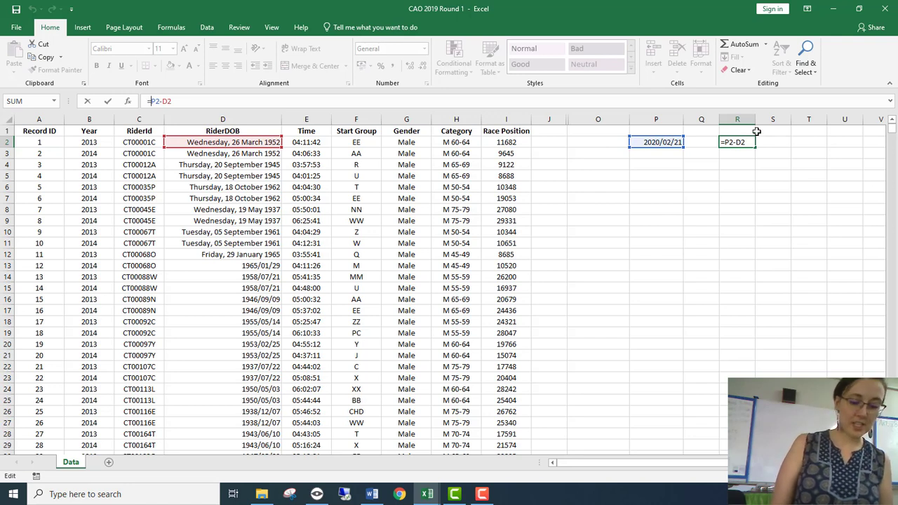
type("(")
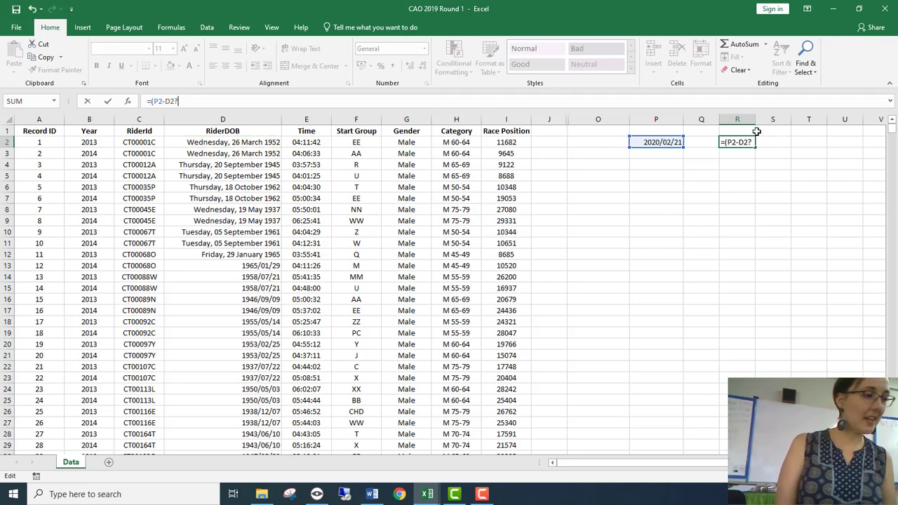
type(")")
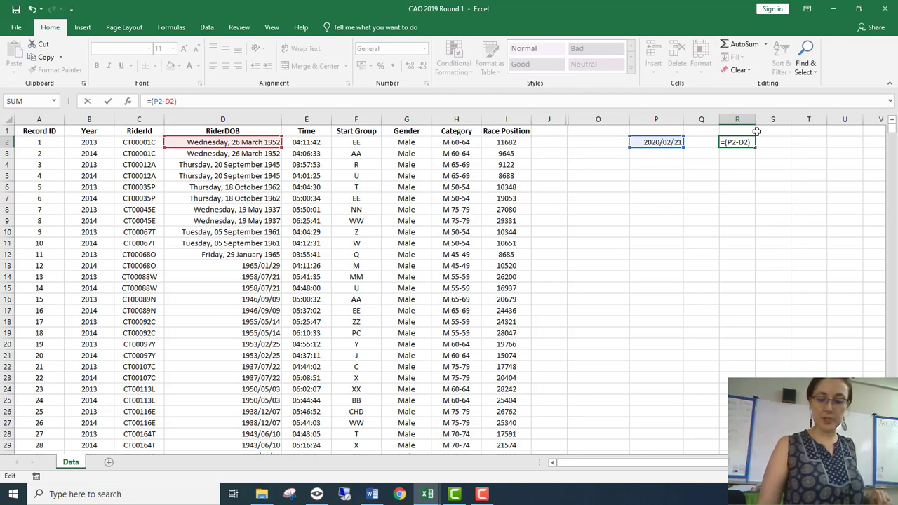
type("/365.2")
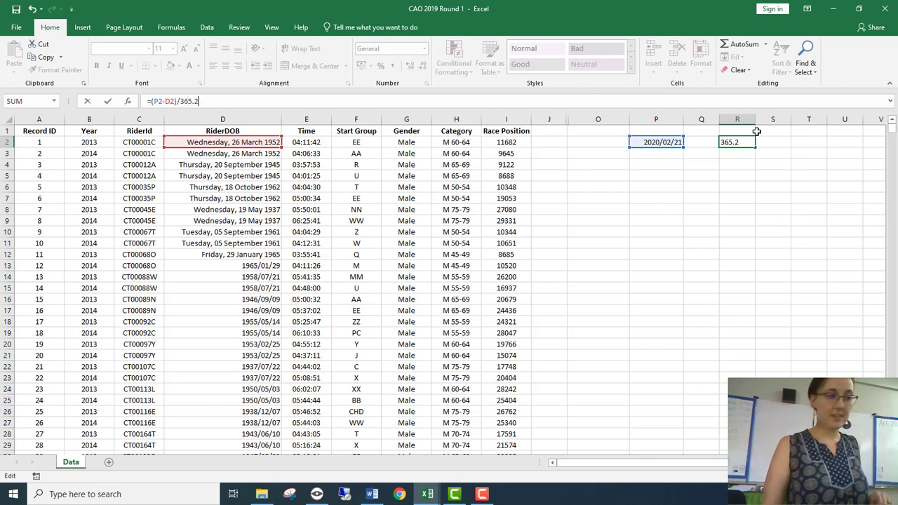
type("5")
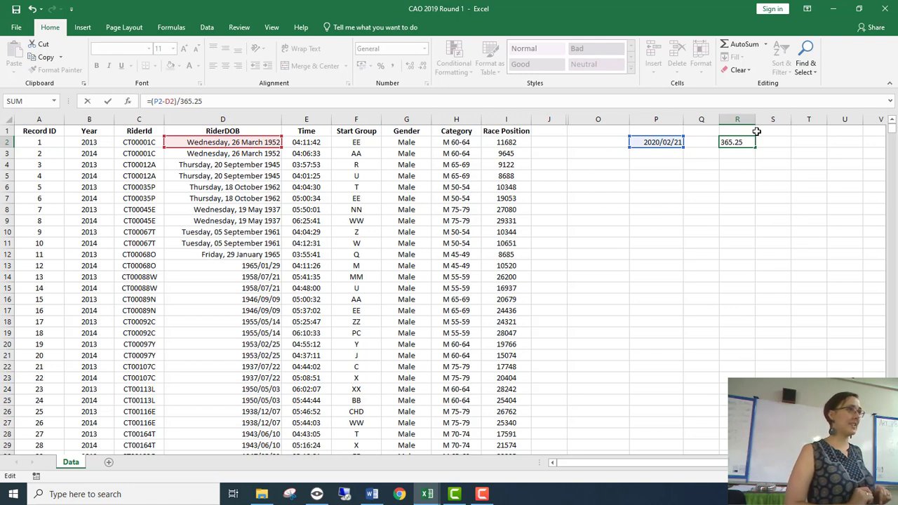
key("ctrl+Return")
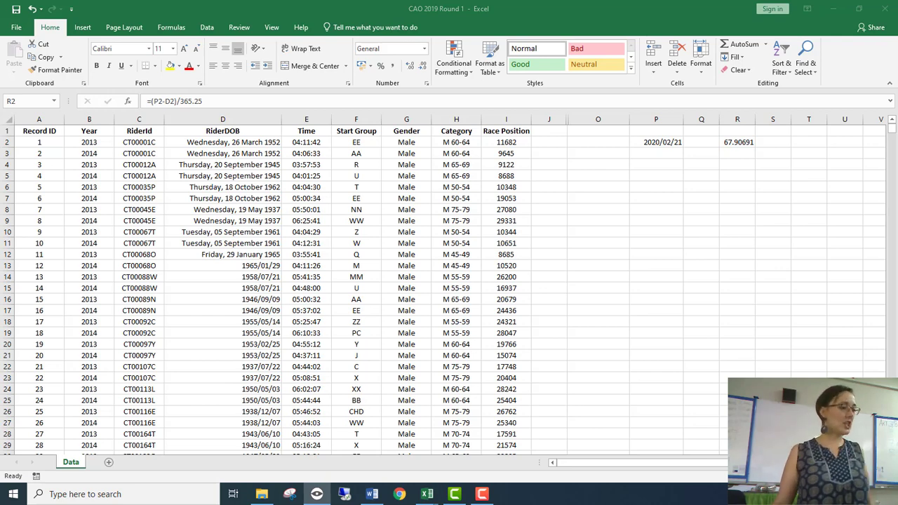
- Add a new blank worksheet and insert the current date as a fixed value in C2
left_click(112, 462)
left_click(111, 463)
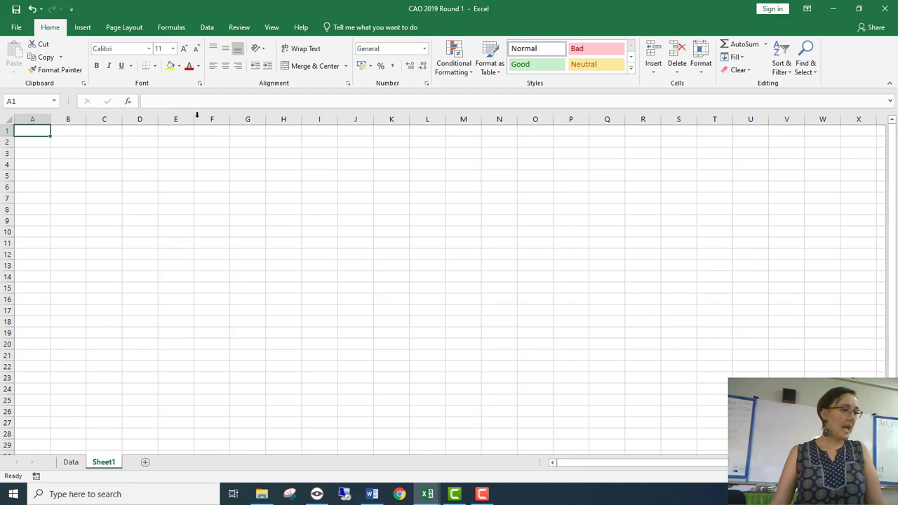
left_click(99, 139)
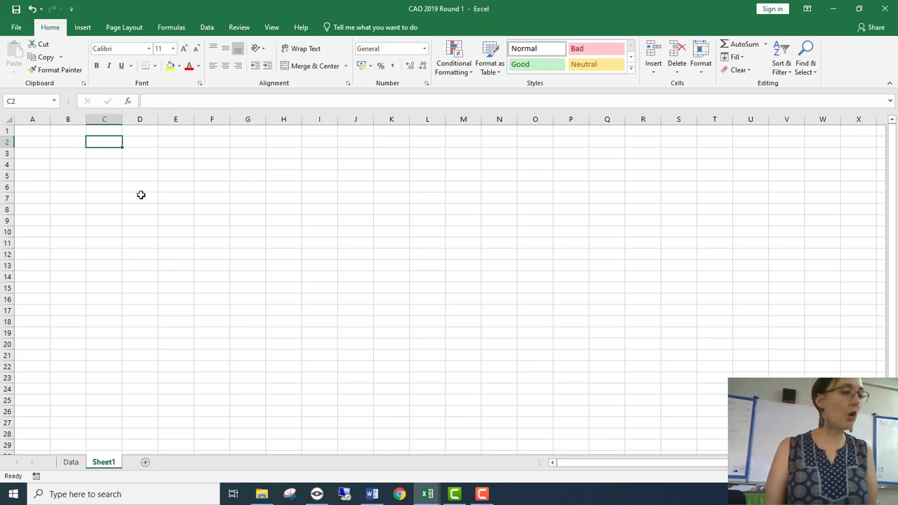
key("ctrl+semicolon")
key("Return")
key("Up")
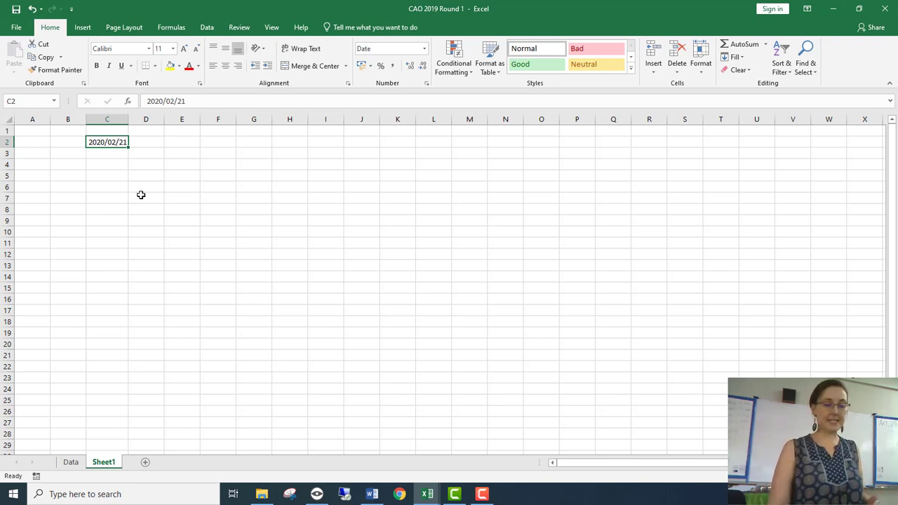
- Enter the date of birth in C3, directly below the fixed current date
key("Return")
type("30")
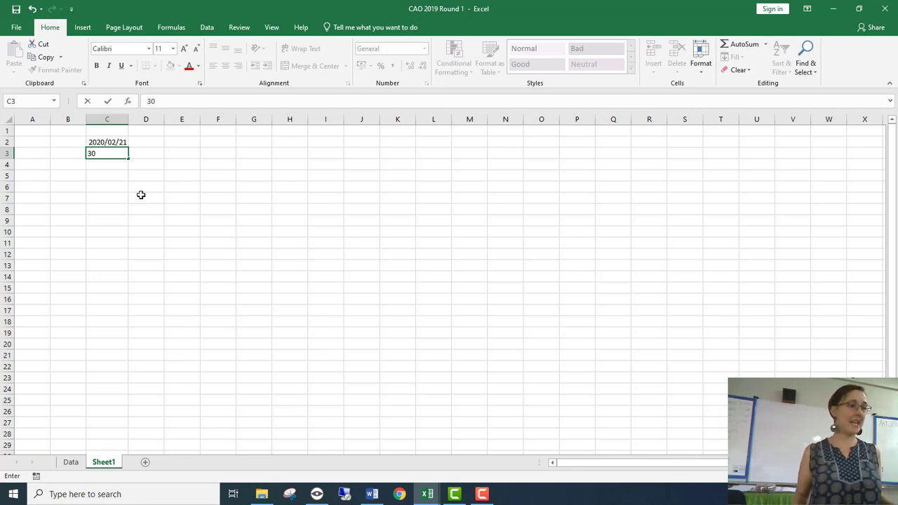
type("m")
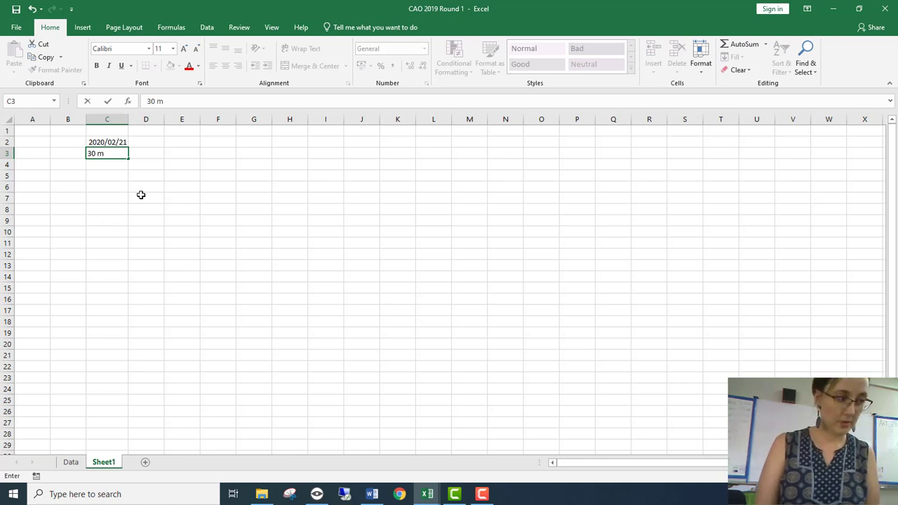
type("ay 1986")
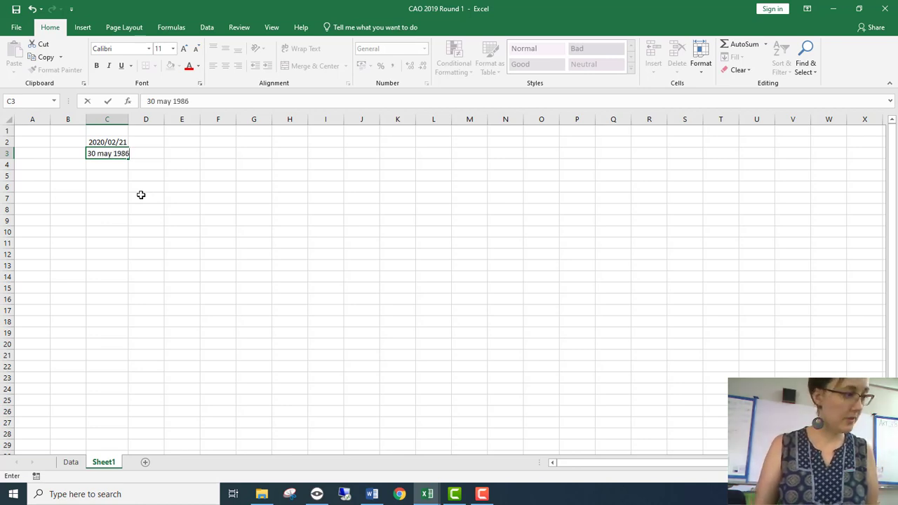
key("Return")
key("Up")
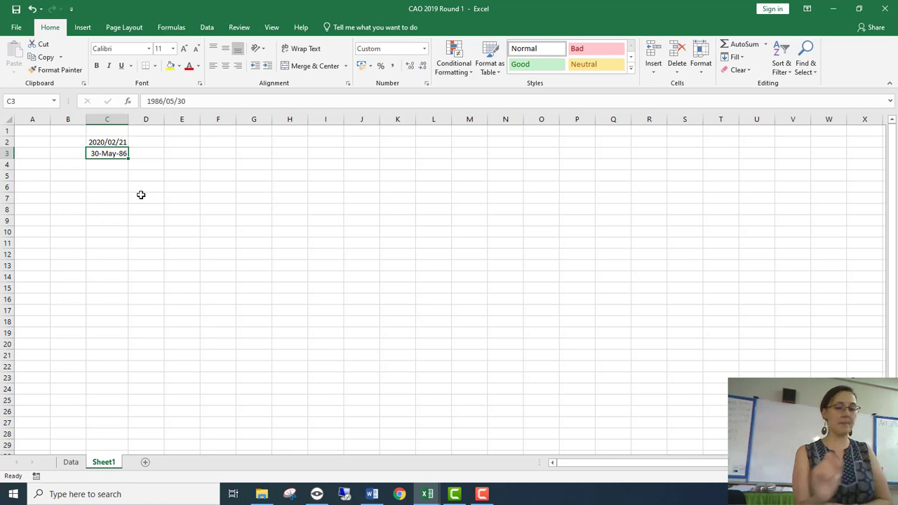
- Enter =C2-C3 in E3 to calculate the age in days
key("Right")
key("Right")
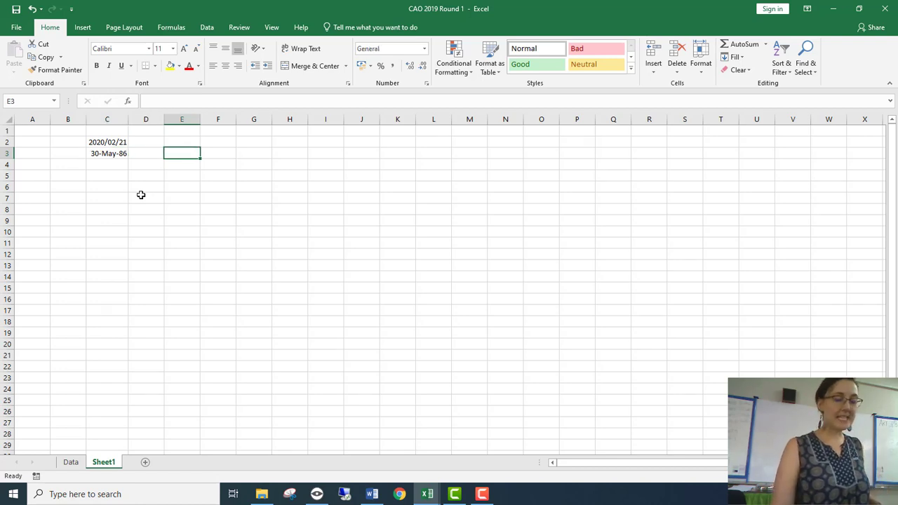
type("=")
key("Left")
key("Left")
key("Up")
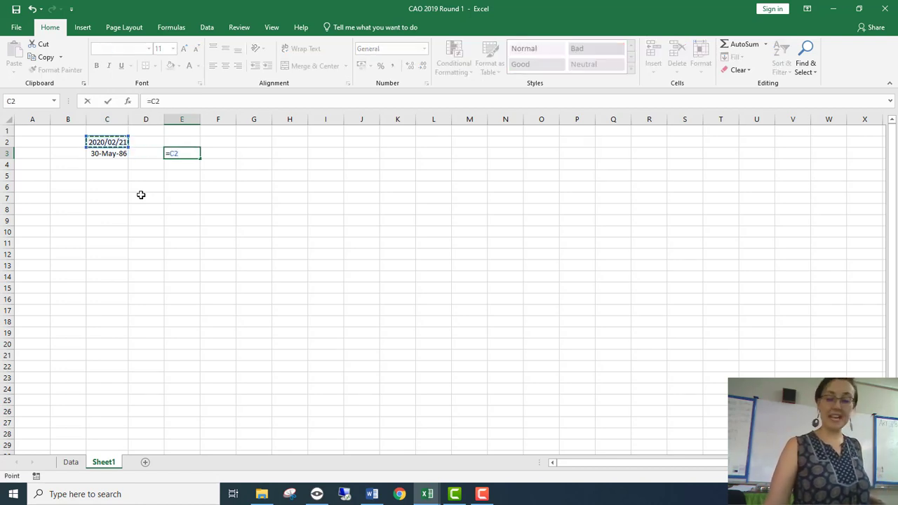
type("-")
key("Left")
key("Left")
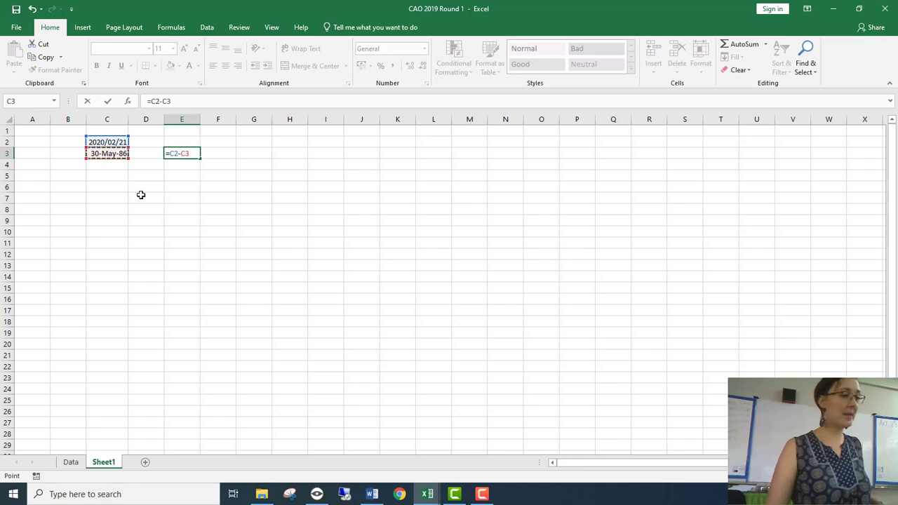
key("Return")
key("Up")
key("Down")
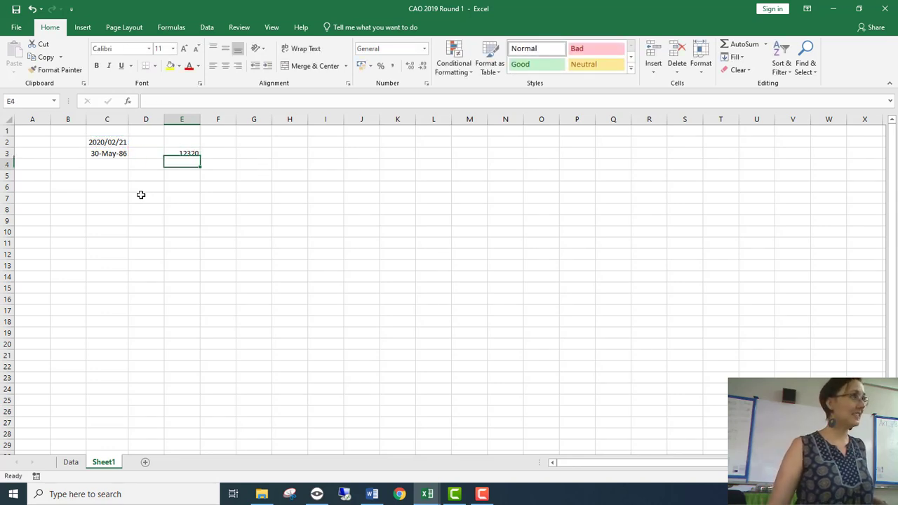
- Divide E3 by the number of days per year in E4 to get the age in years
type("=")
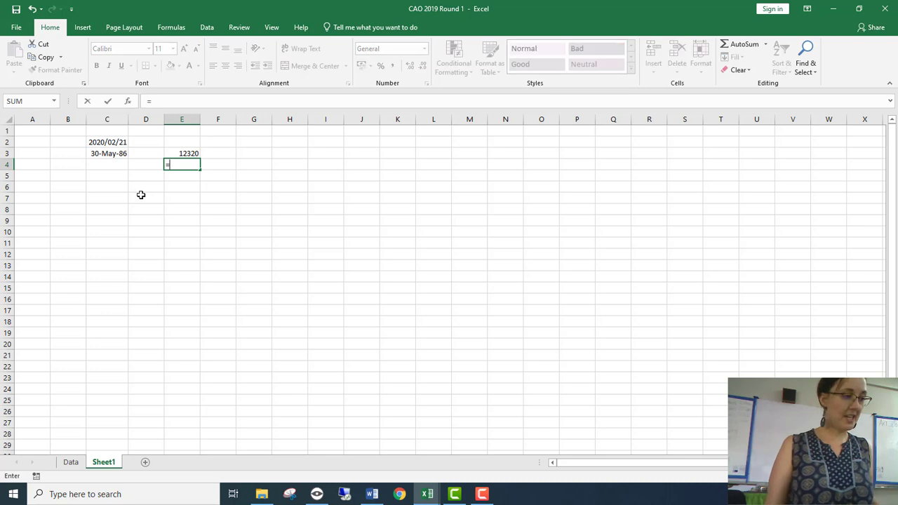
key("Up")
type("/")
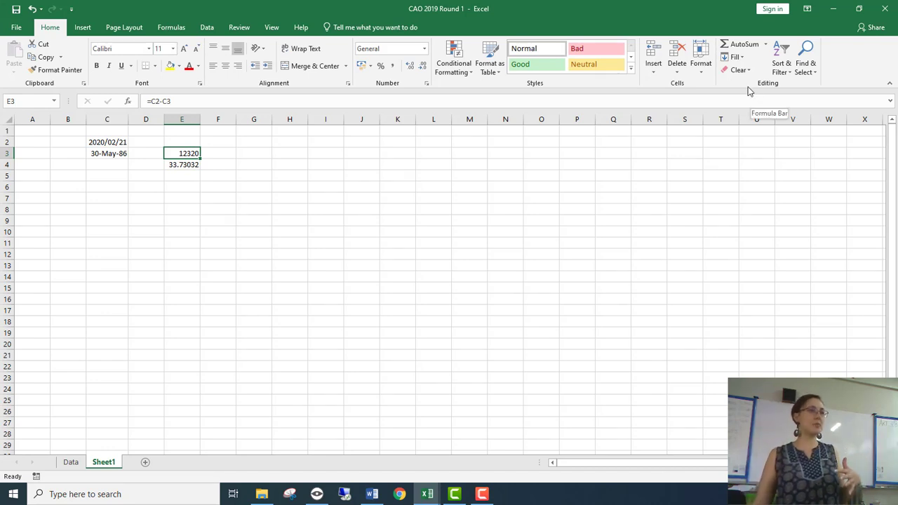
- Clear E3:E4 and write the combined formula =C2-C3/365.25 in E3
left_click_drag(184, 153, 183, 164)
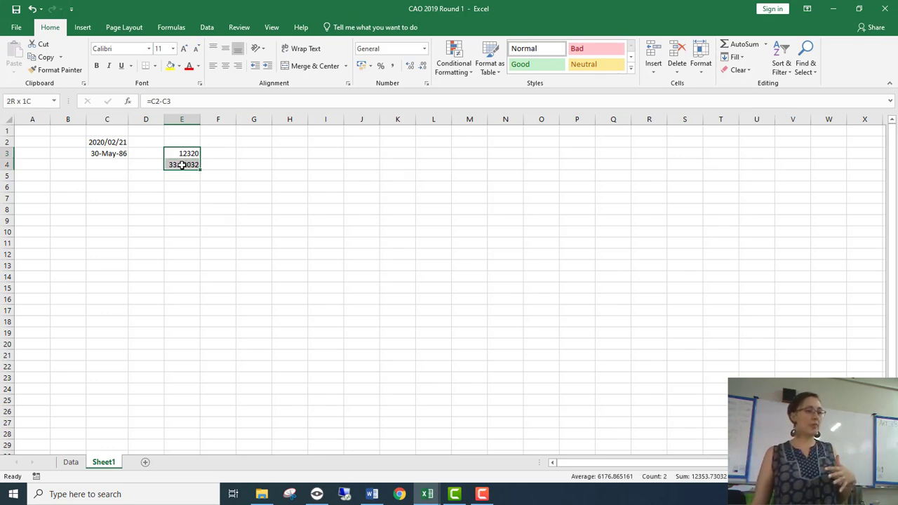
key("Delete")
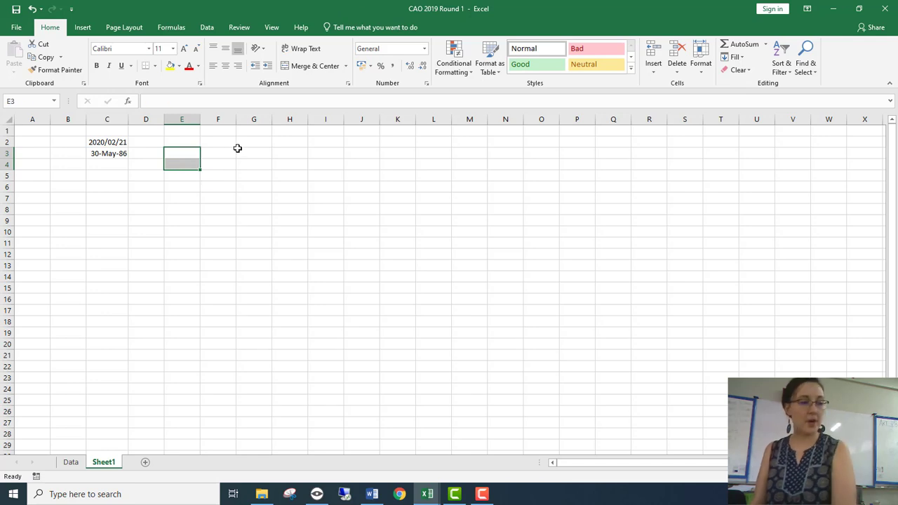
left_click(189, 155)
type("=")
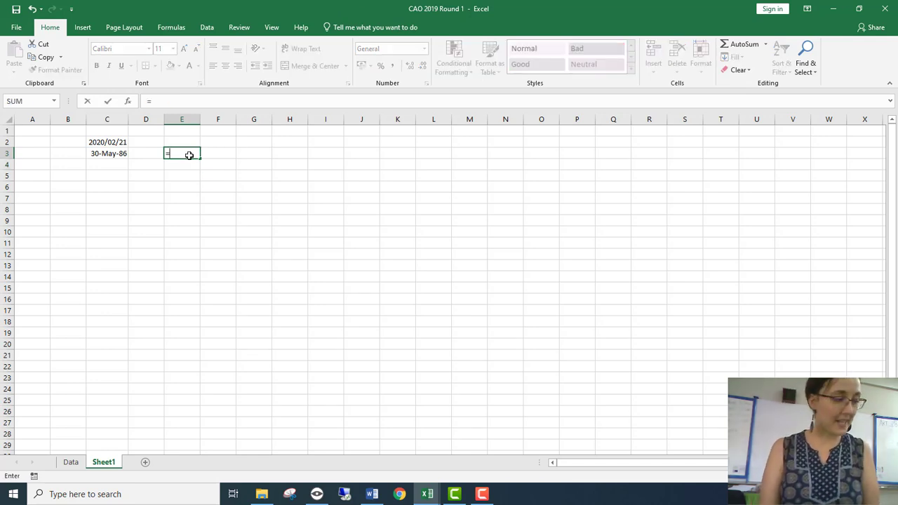
left_click(113, 143)
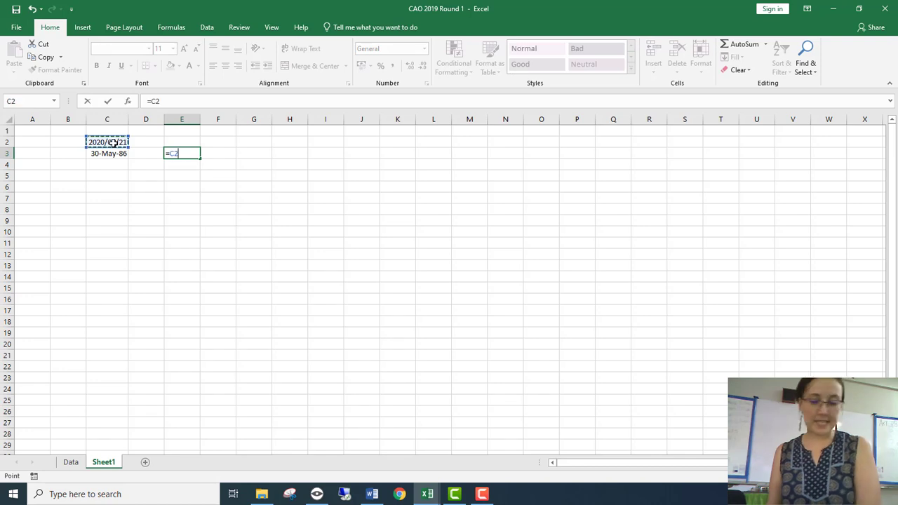
type("-")
left_click(110, 153)
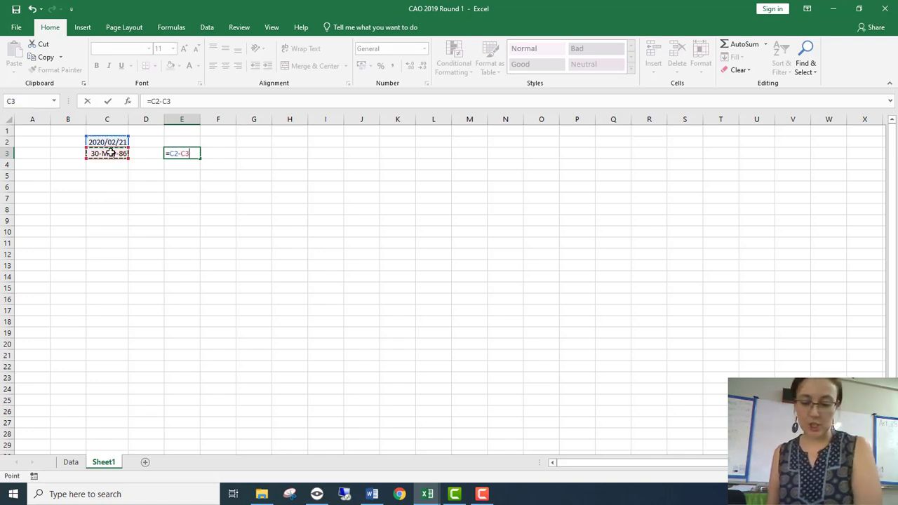
type("/365.25")
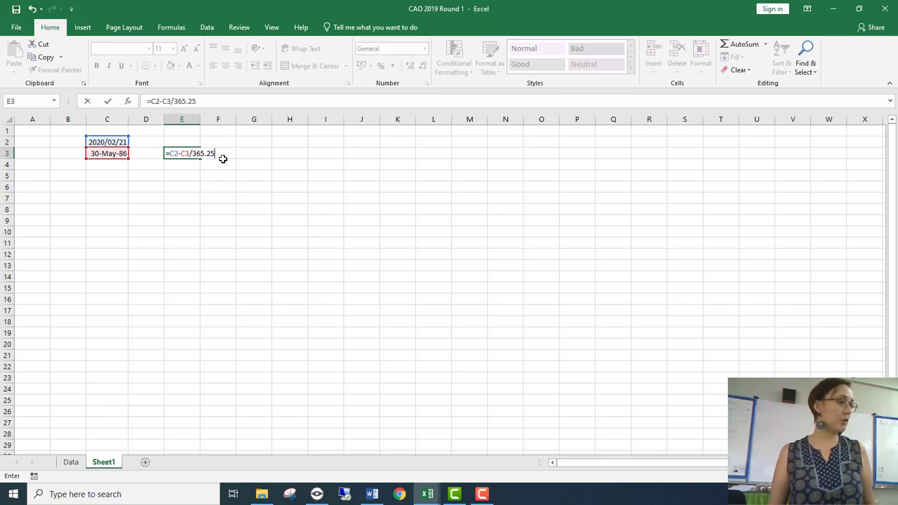
- Enclose the subtraction in parentheses so the E3 formula becomes =(C2-C3)/365.25
left_click_drag(182, 153, 218, 153)
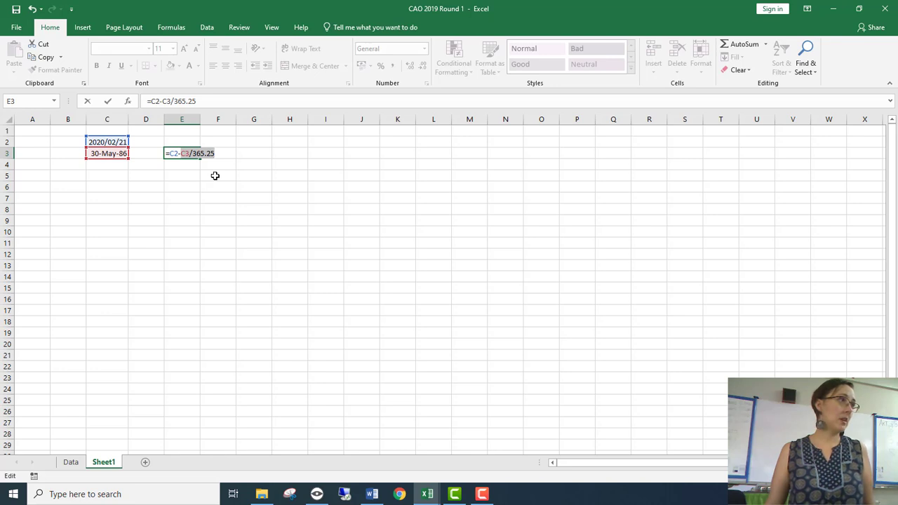
left_click(191, 153)
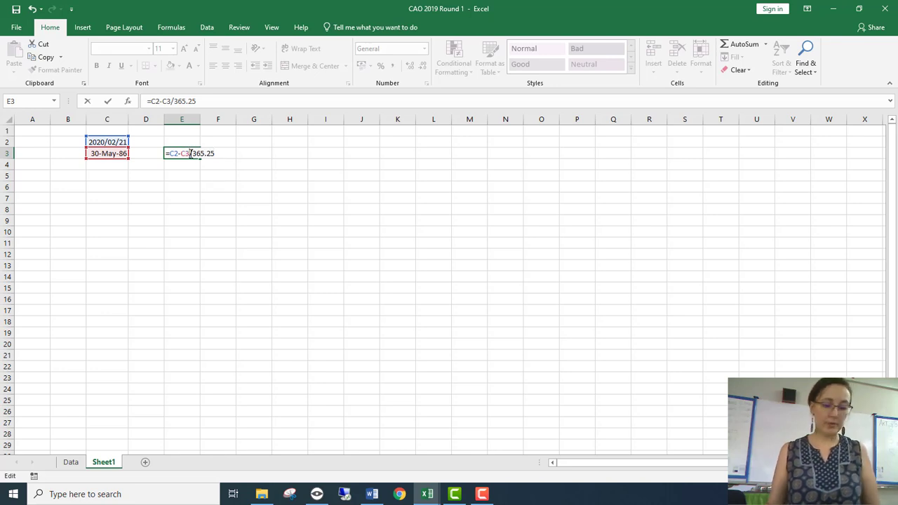
type(")")
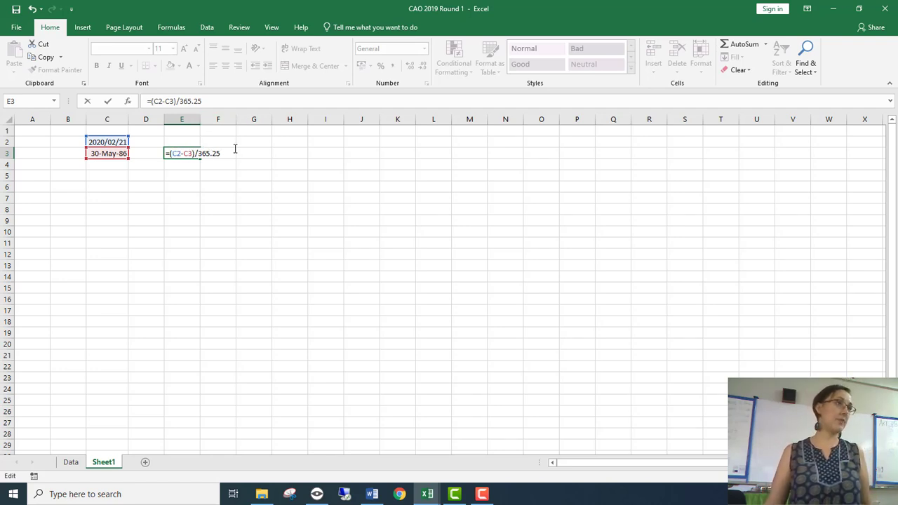
key("Return")
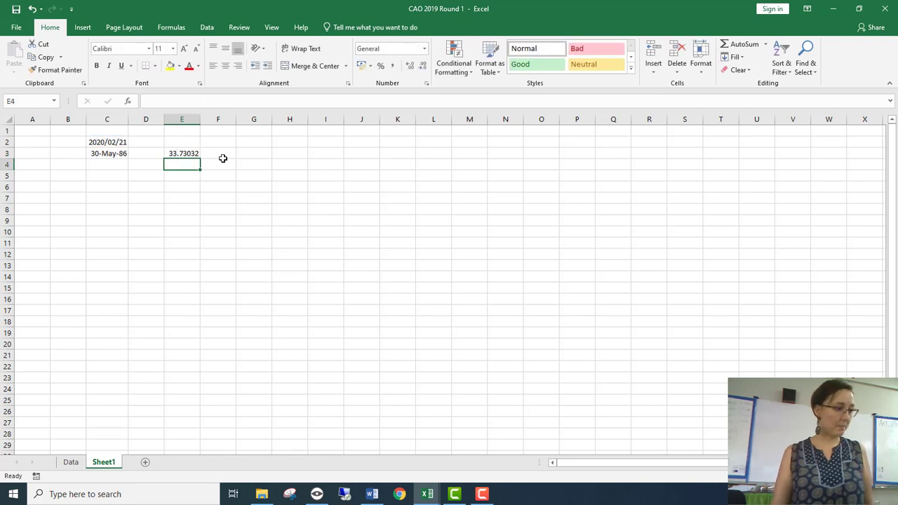
left_click(192, 153)
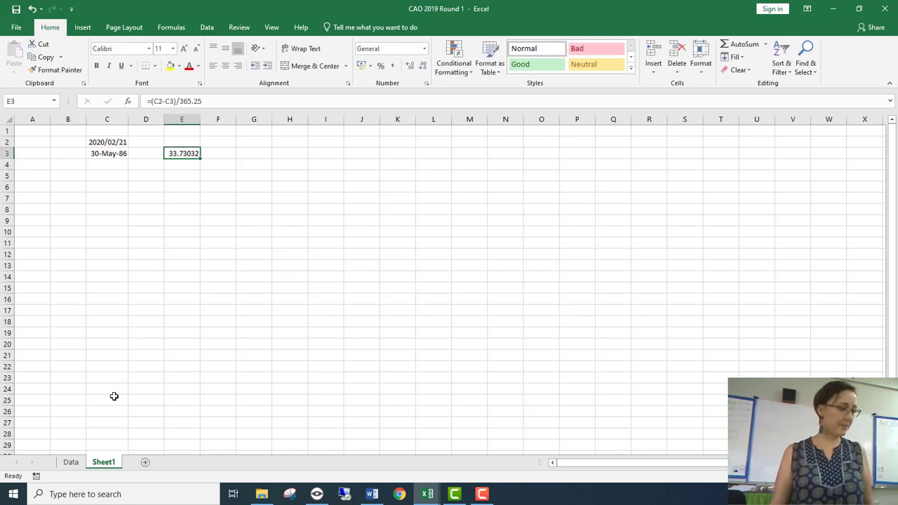
- Return to the Data sheet and examine the structure of the codes in the RiderId column
left_click(70, 464)
left_click(608, 142)
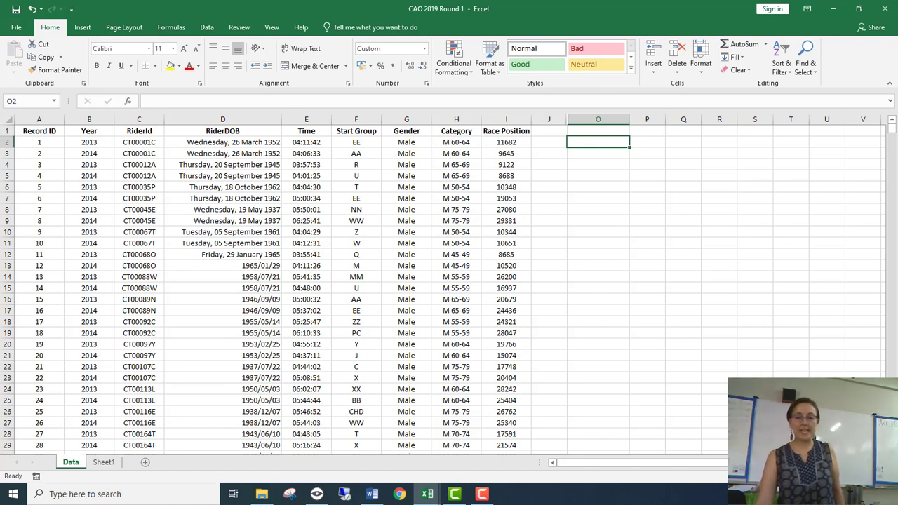
key("alt+Tab")
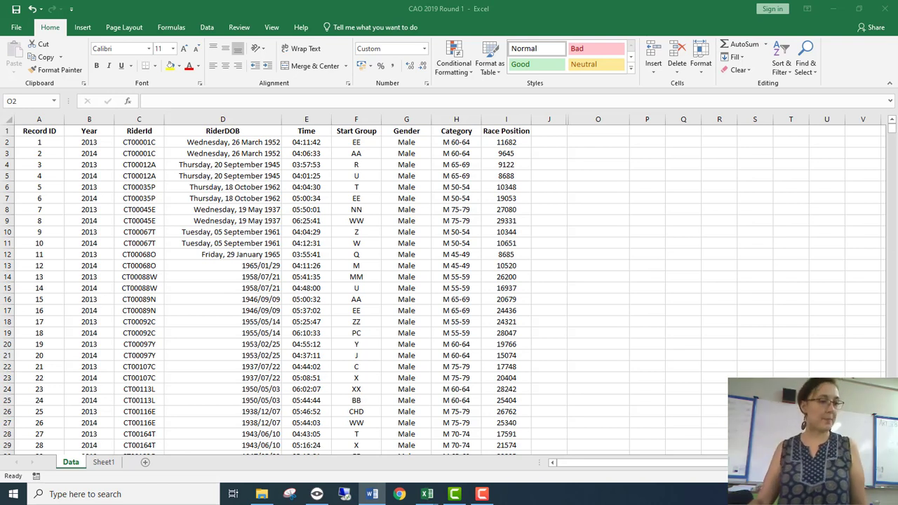
key("alt+Tab")
left_click(138, 118)
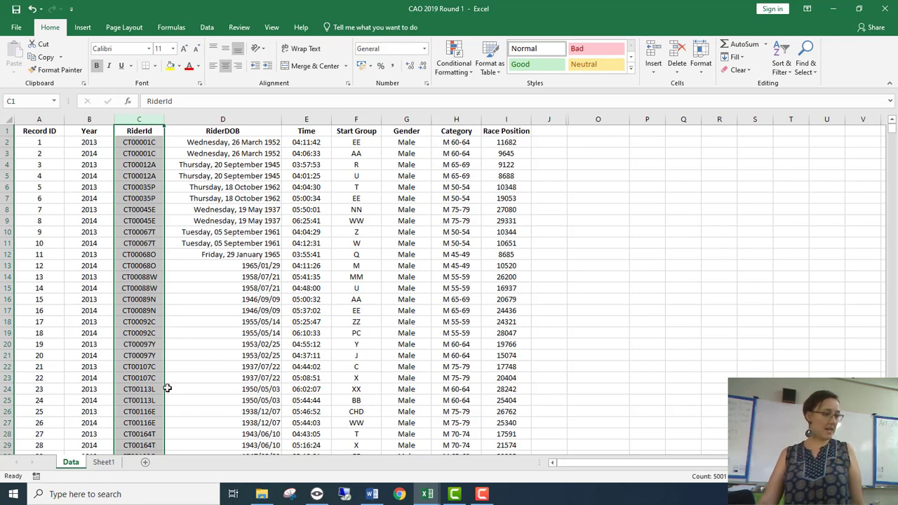
scroll(152, 400, "down", 2)
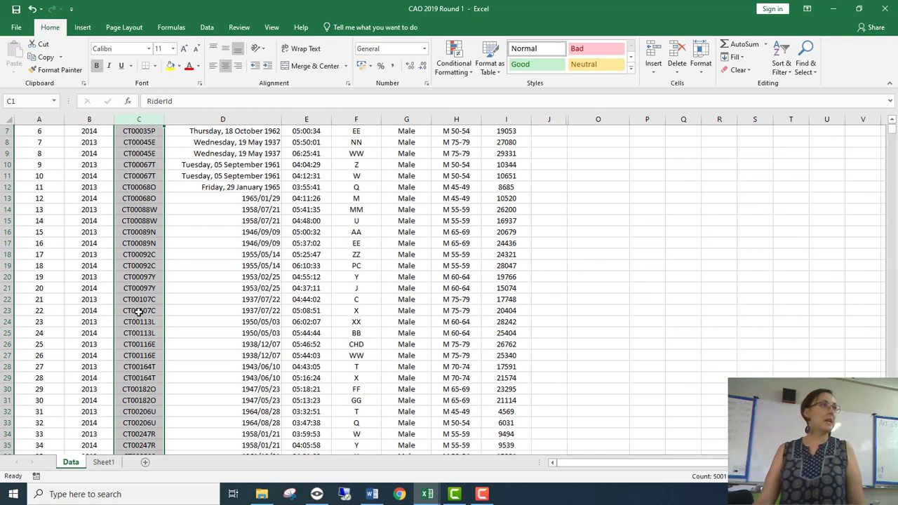
scroll(139, 311, "up", 2)
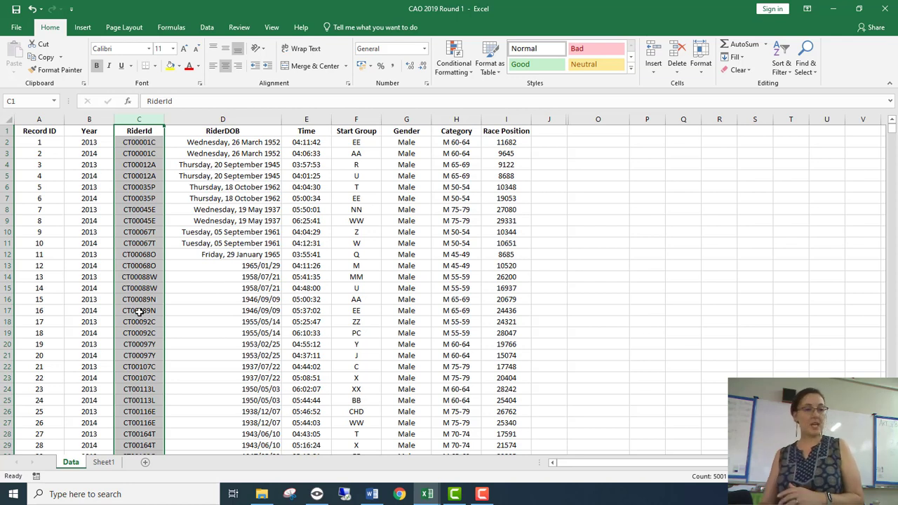
- Enter =LEFT(C2,2) in O2 to extract the first two RiderId characters and fill the formula down to O23
left_click(616, 141)
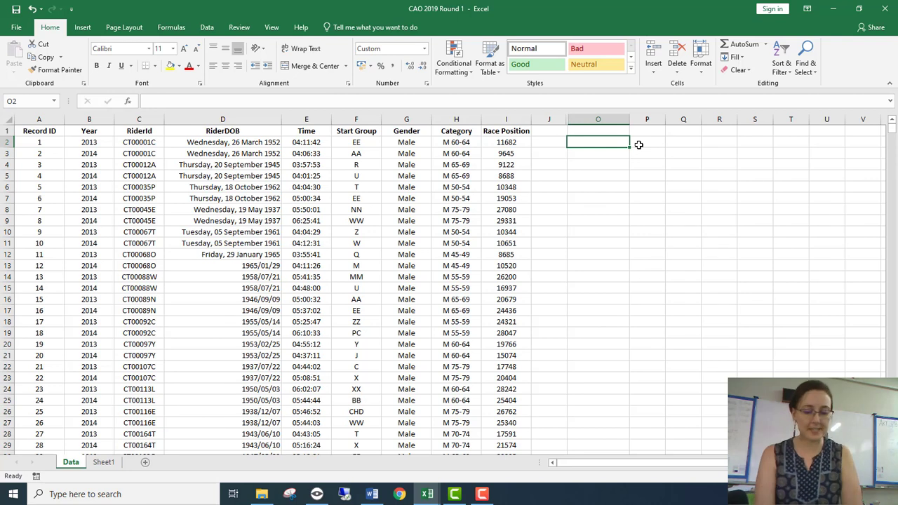
type("=left")
key("Tab")
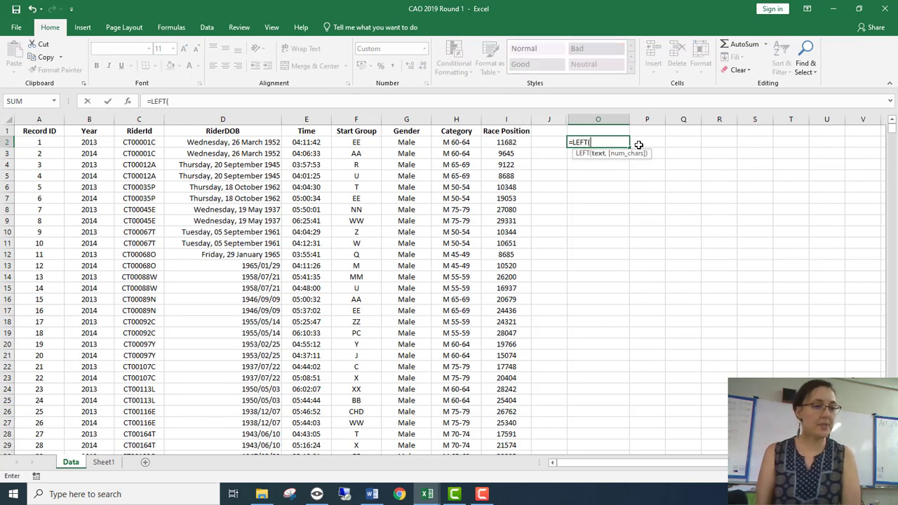
left_click(149, 143)
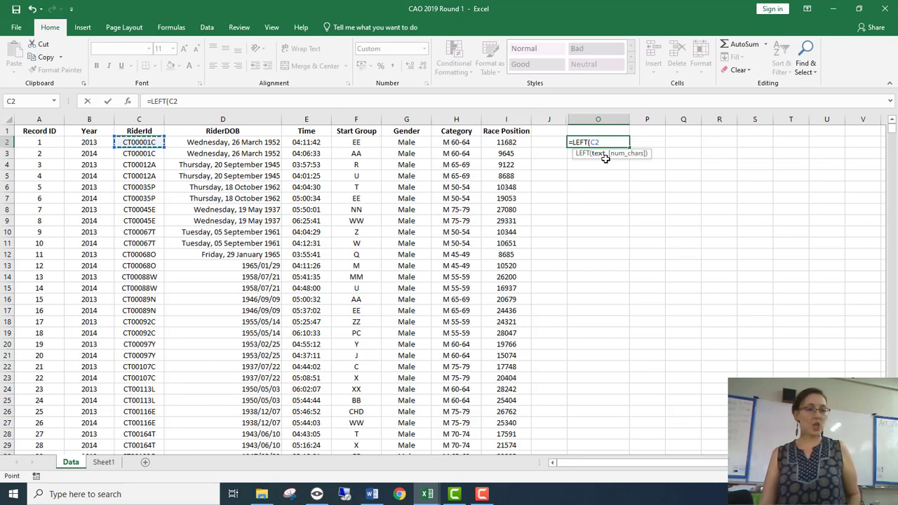
type(",")
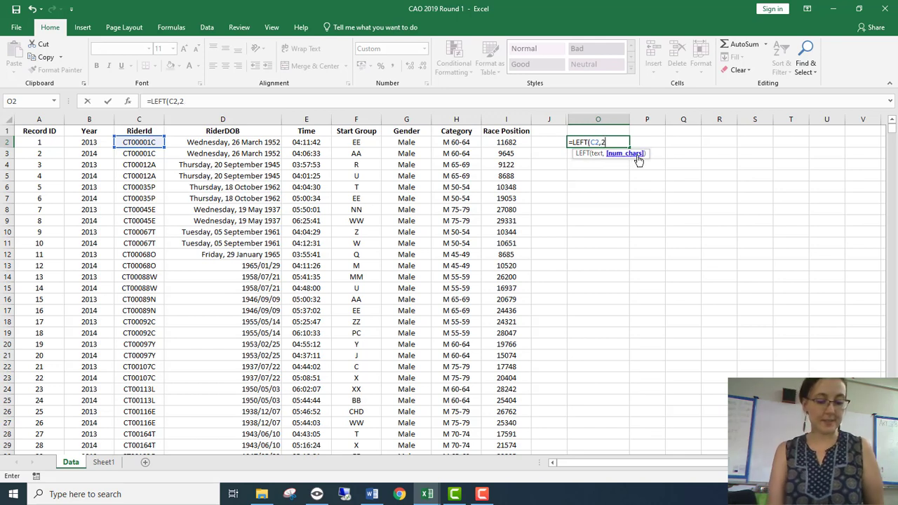
type("2")
key("Return")
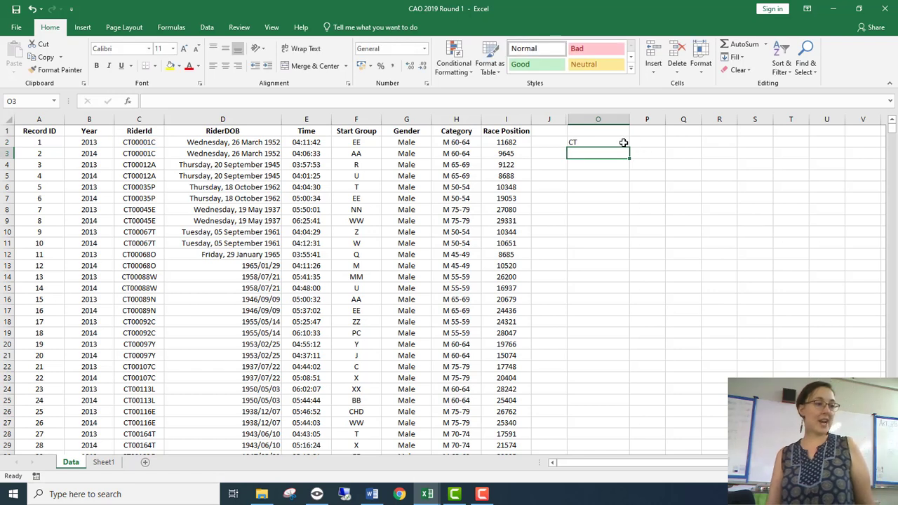
left_click(621, 141)
left_click_drag(631, 148, 629, 383)
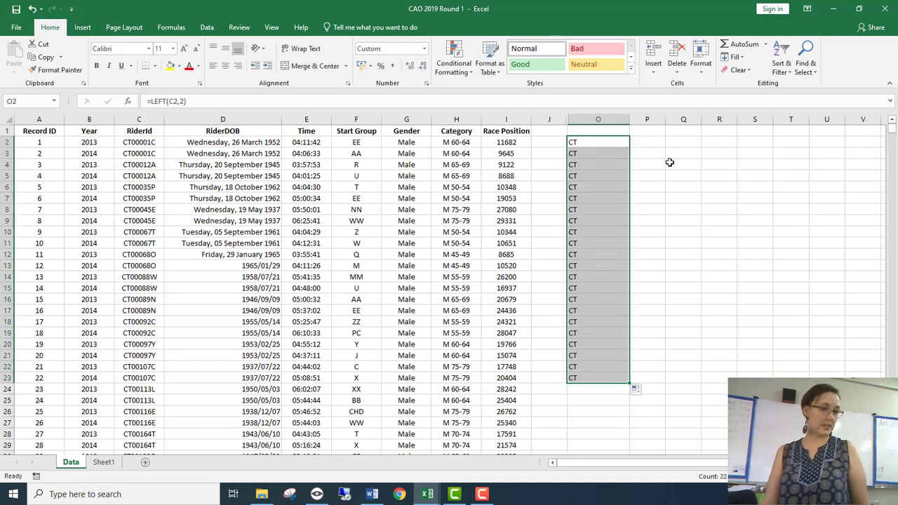
- Enter =RIGHT(C2) in P2 to extract the last RiderId character and fill the formula down to P24
left_click(652, 141)
type("=right(")
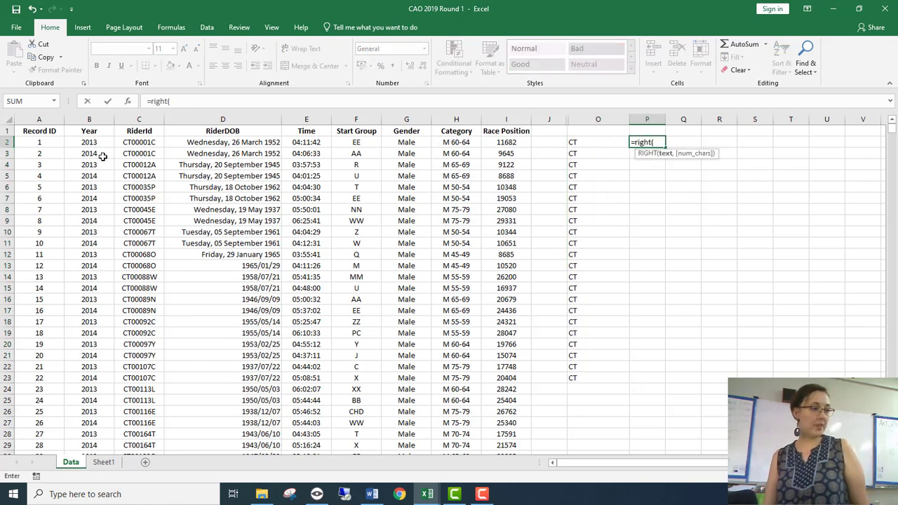
left_click(136, 142)
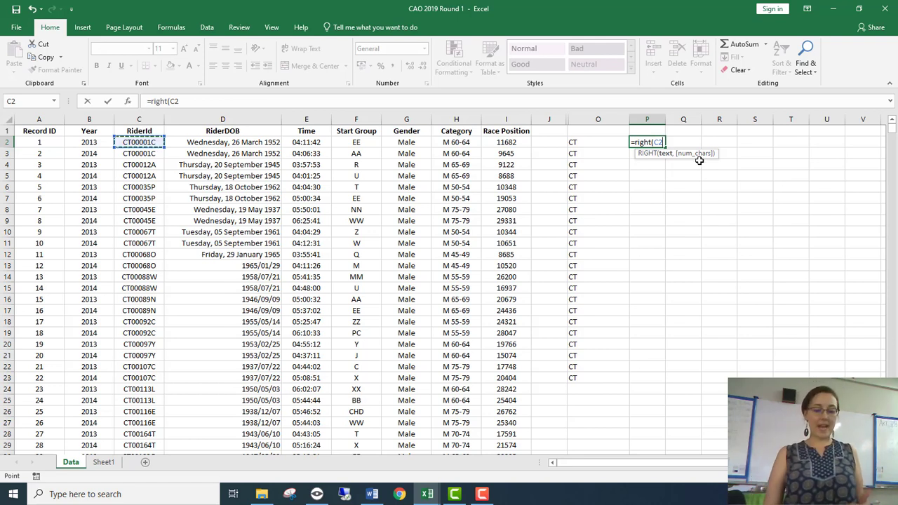
type(")")
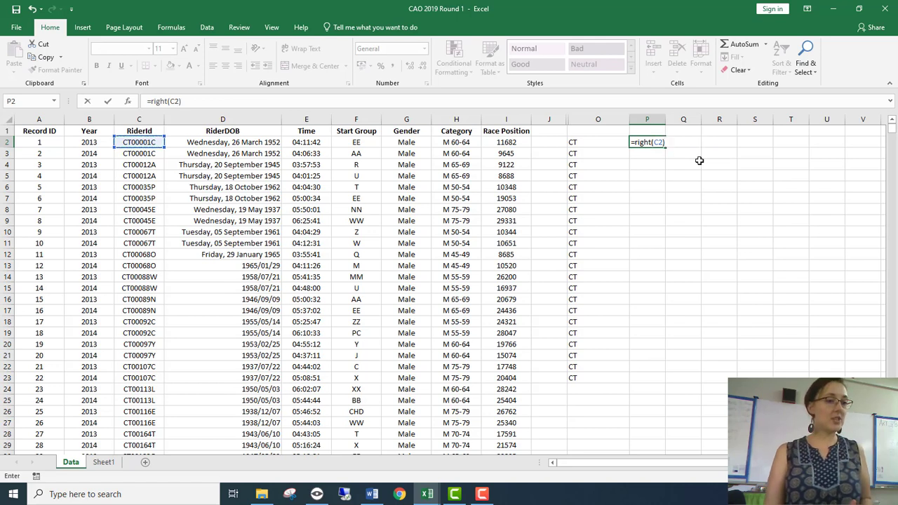
key("ctrl+Return")
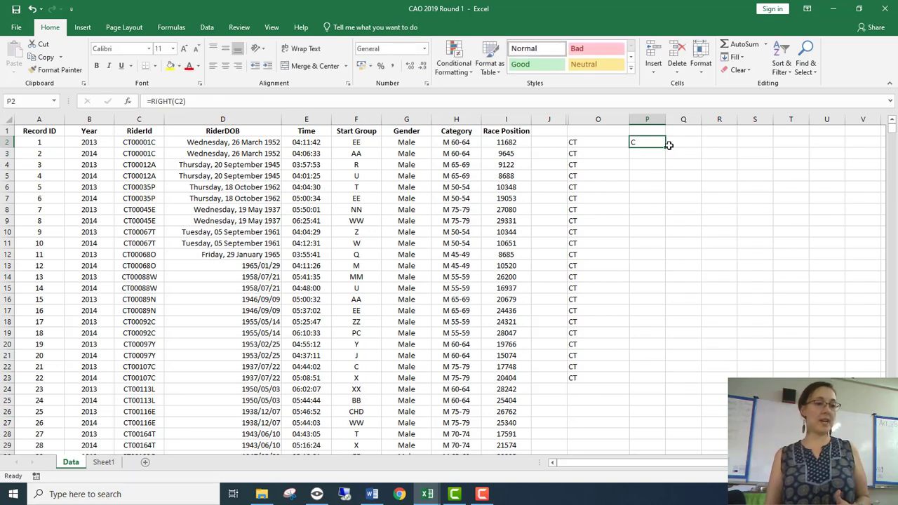
left_click_drag(665, 148, 665, 395)
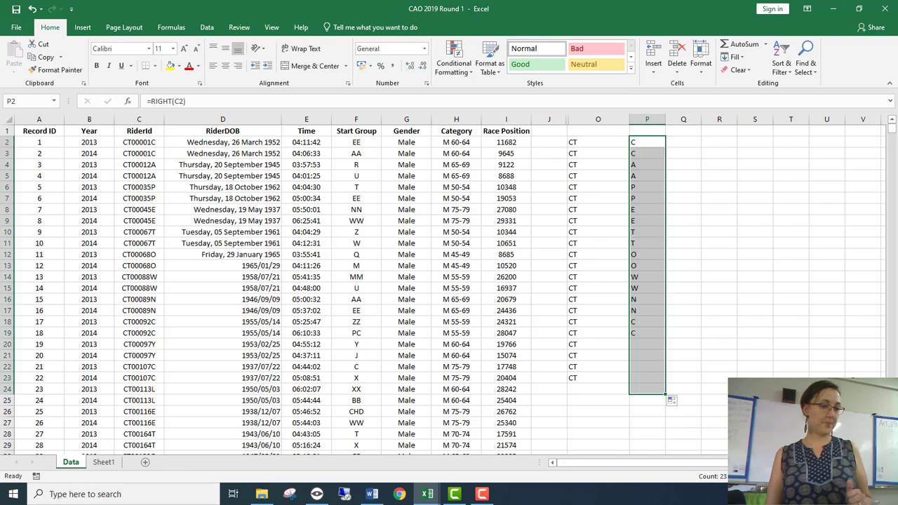
left_click(684, 144)
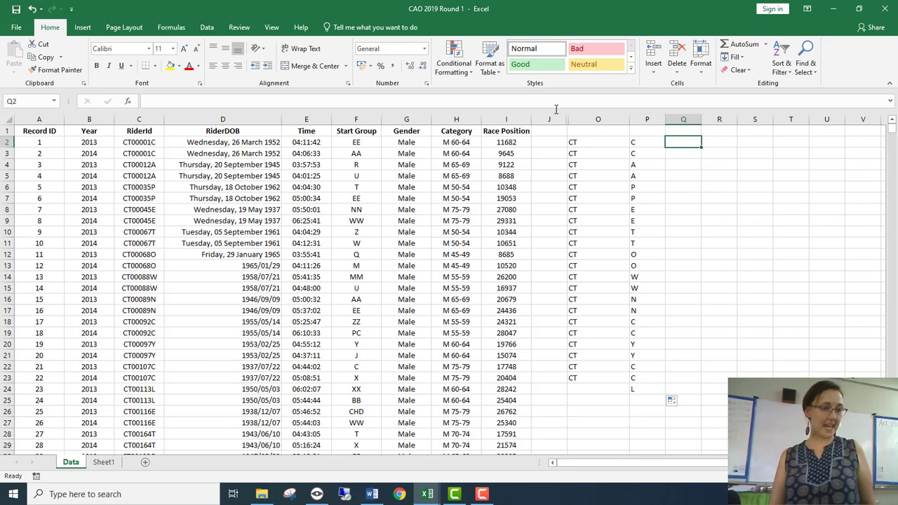
- Enter =MID(H2,3,2) in R2 to extract the starting age from Category, using the function arguments, and fill it down to R21
left_click(452, 117)
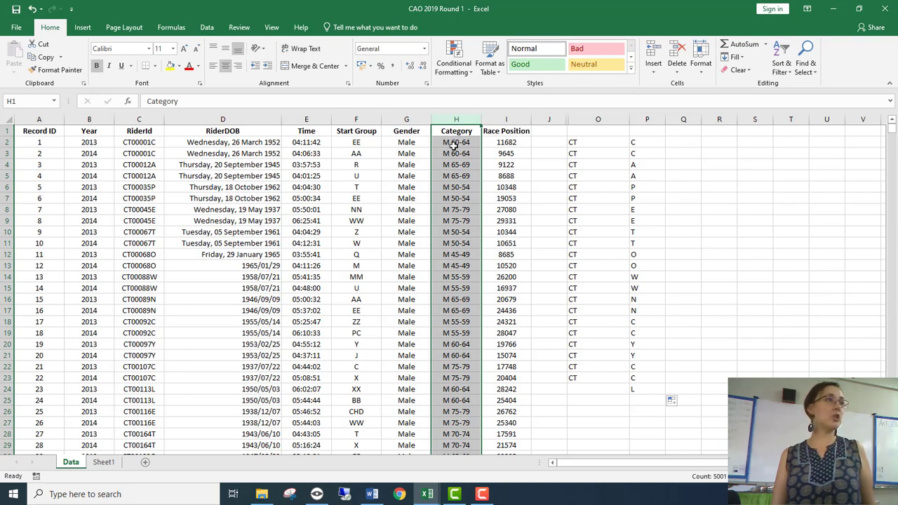
left_click(710, 141)
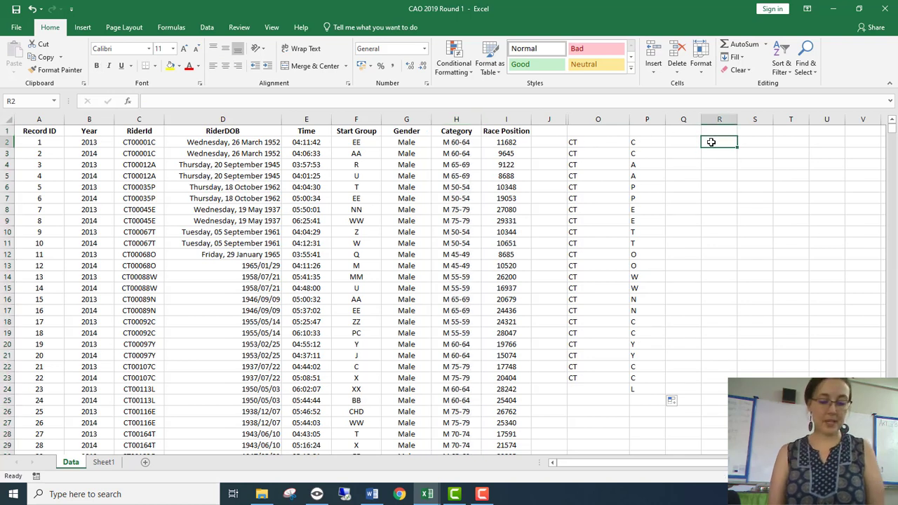
type("=MID(")
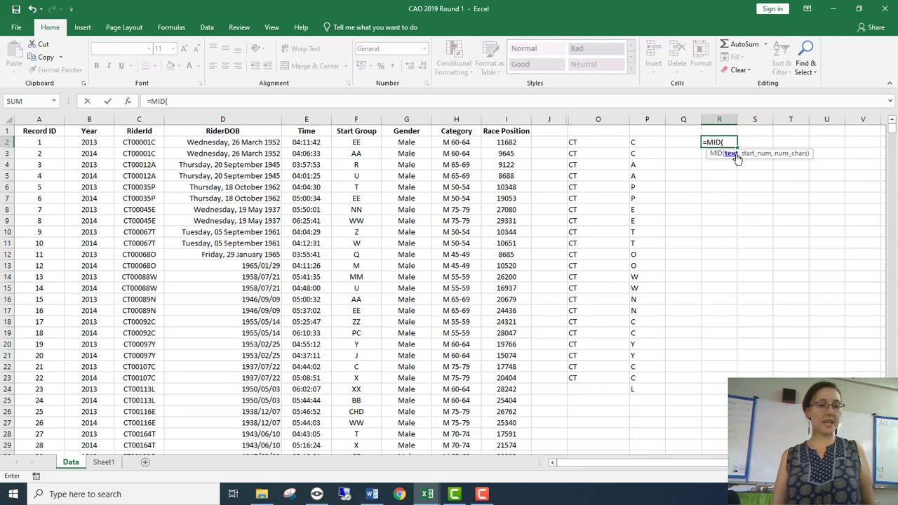
left_click(128, 101)
left_click_drag(496, 223, 593, 226)
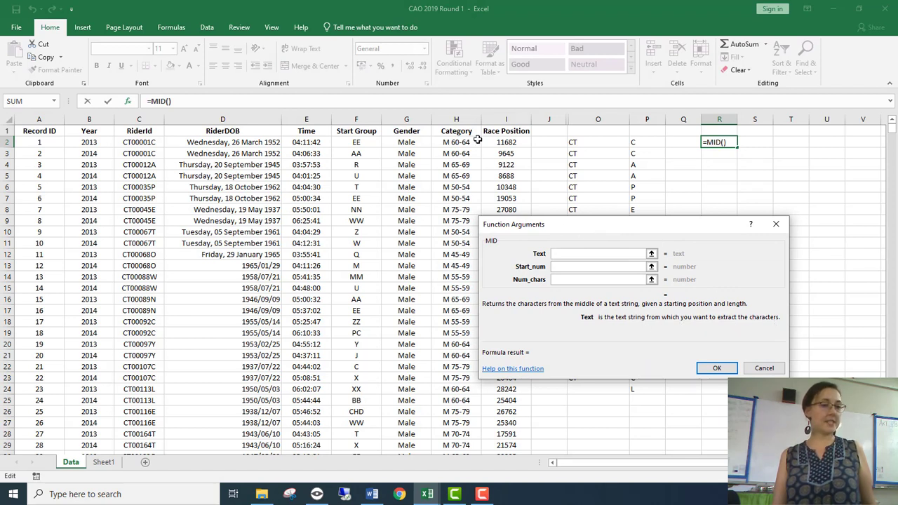
left_click(457, 142)
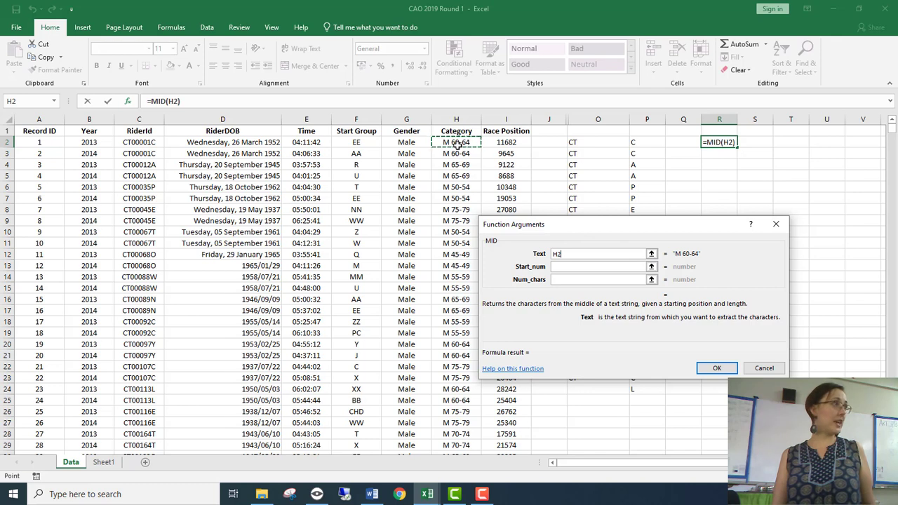
key("Tab")
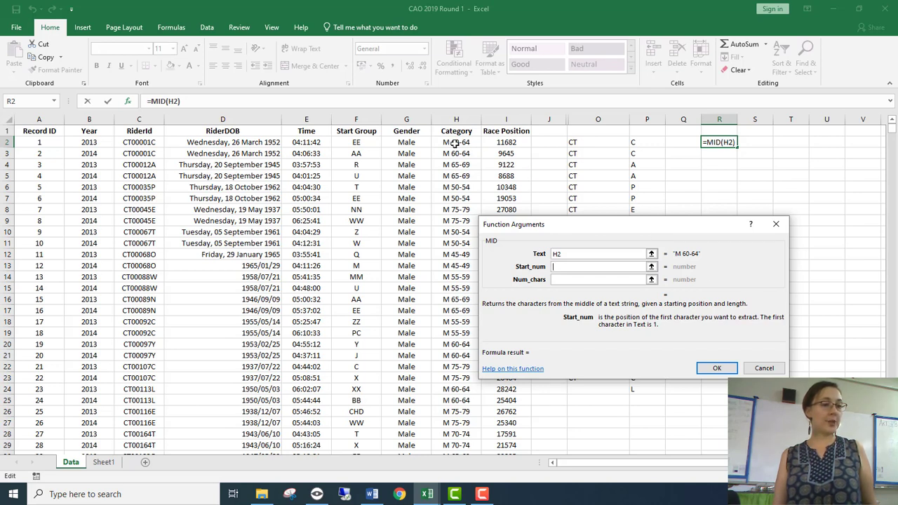
type("3")
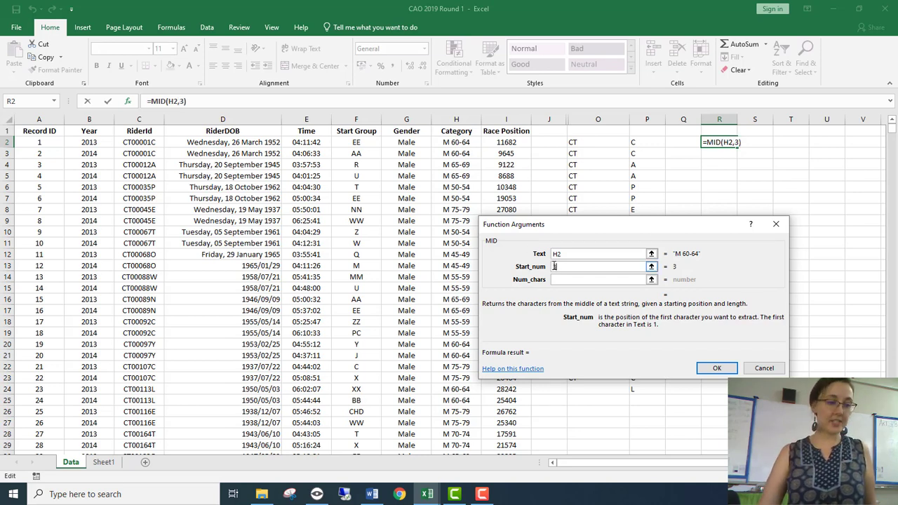
left_click(567, 279)
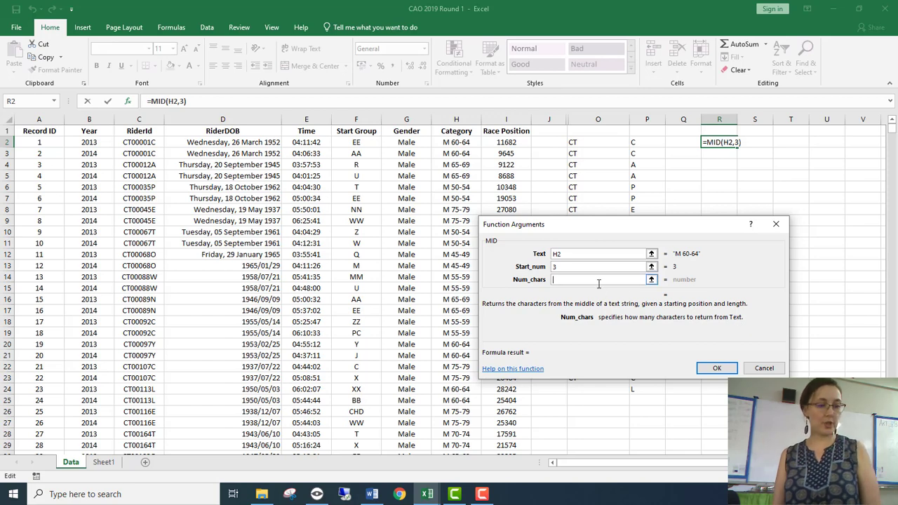
type("2")
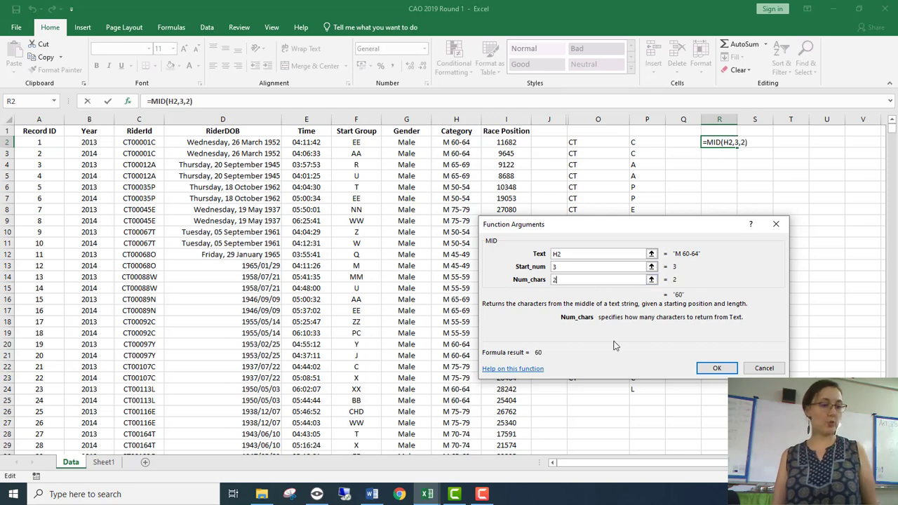
left_click(716, 368)
left_click_drag(738, 147, 742, 359)
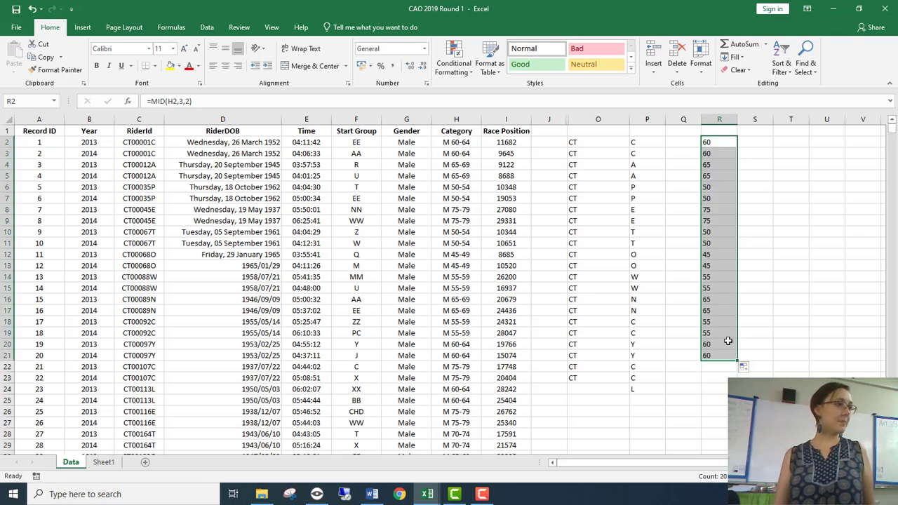
- Look through the rows of the Data sheet to check the RiderId codes and return to the first row
left_click(690, 145)
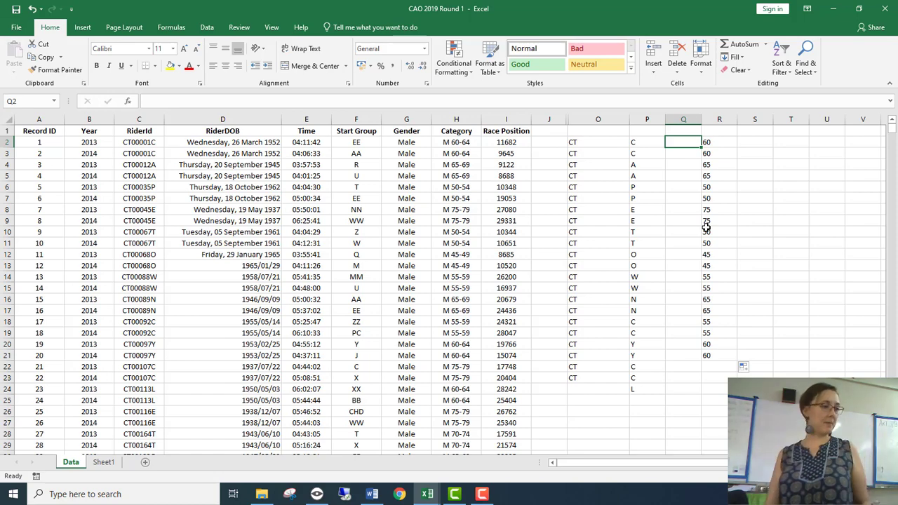
scroll(171, 359, "down", 2)
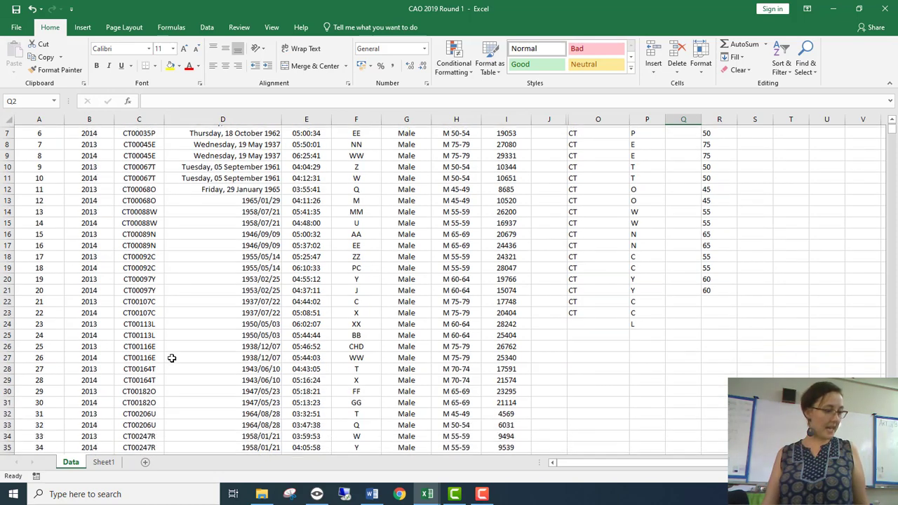
scroll(171, 359, "down", 5)
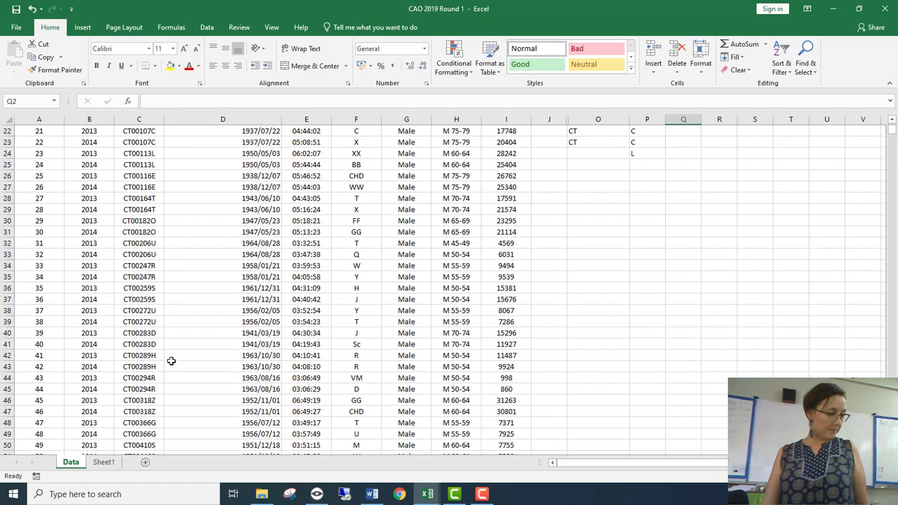
scroll(172, 360, "up", 1)
scroll(171, 361, "down", 4)
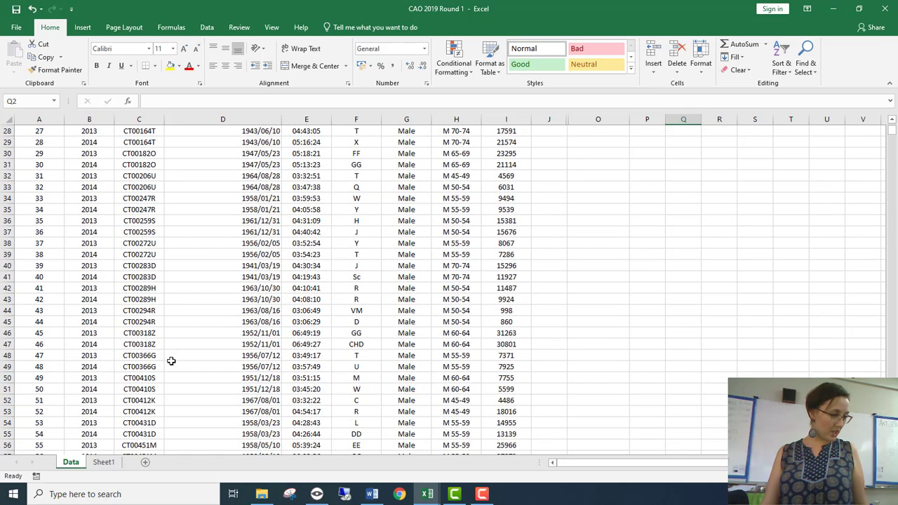
scroll(171, 360, "down", 4)
scroll(171, 360, "up", 7)
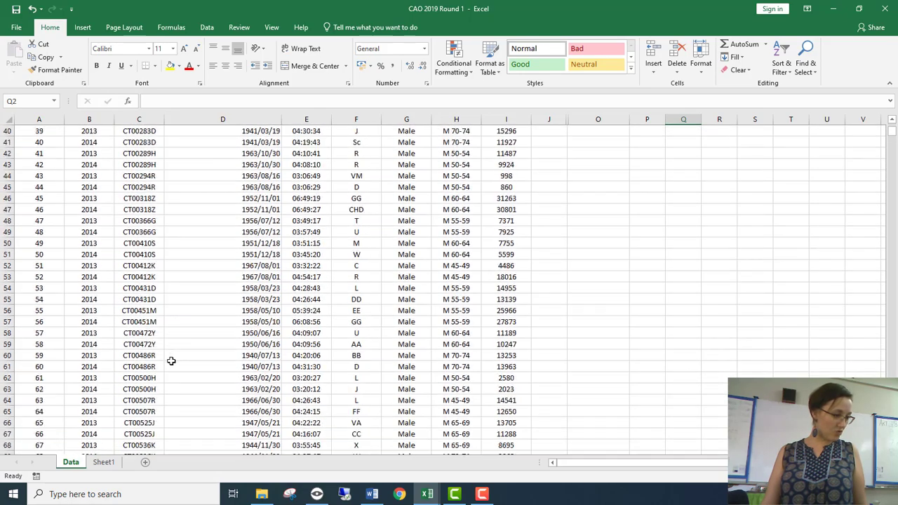
scroll(172, 361, "up", 7)
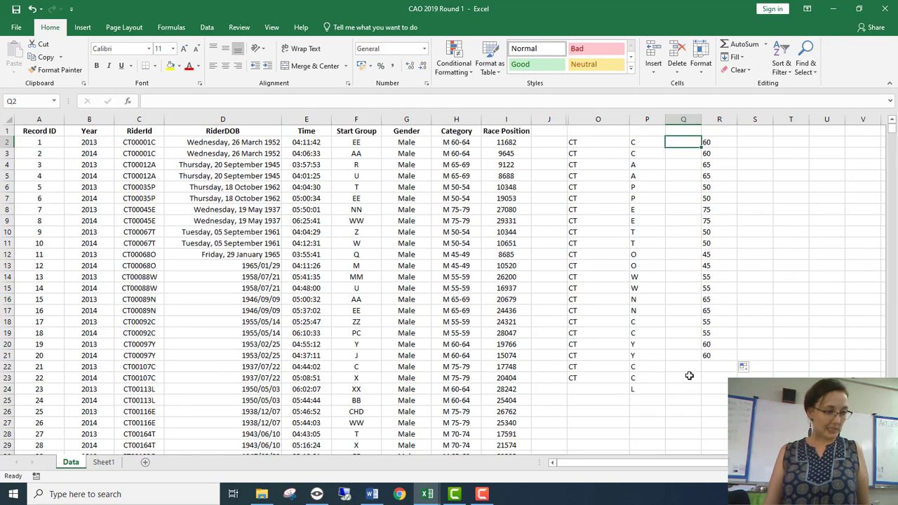
- Switch to the School Admin workbook and examine the letter endings of the codes in the PupCode column
left_click(427, 494)
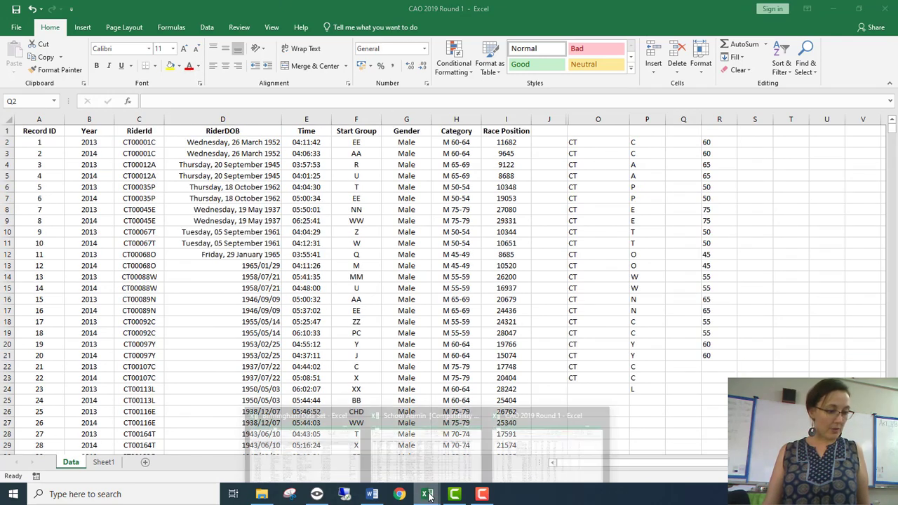
left_click(426, 449)
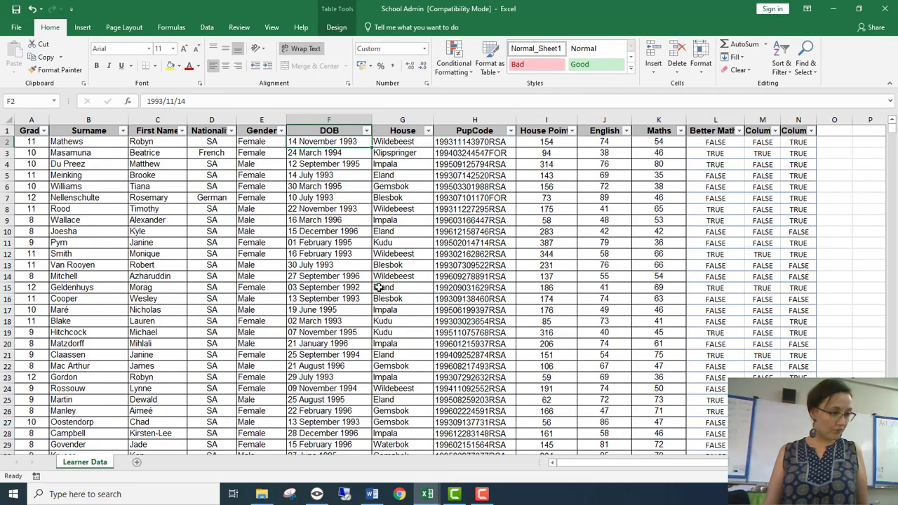
left_click(491, 153)
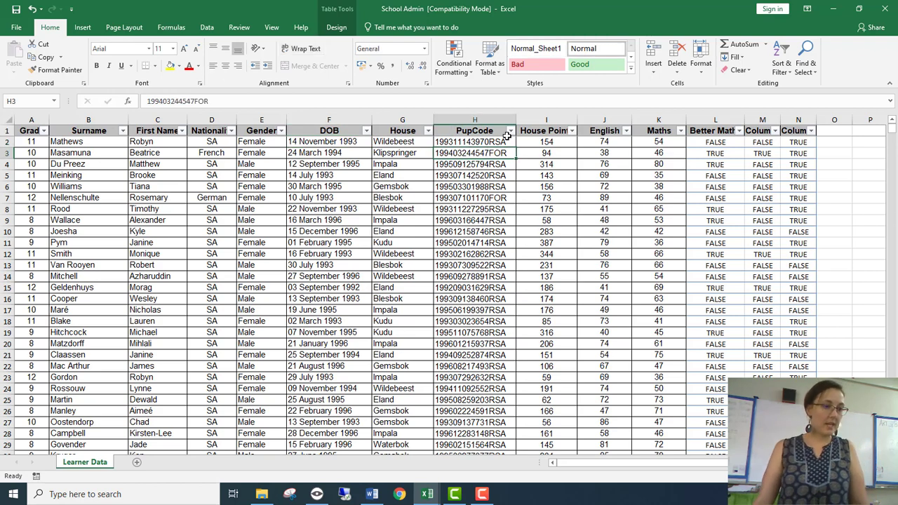
left_click_drag(491, 142, 495, 243)
left_click(496, 153)
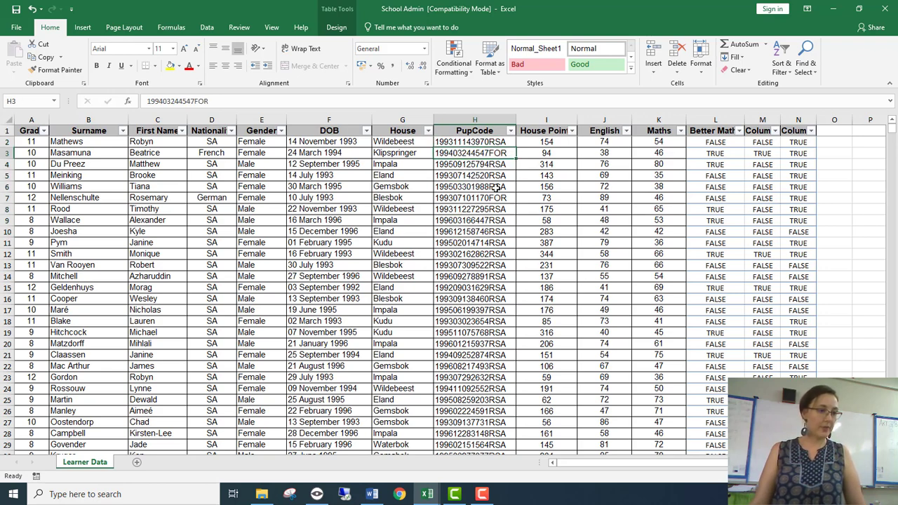
left_click(863, 141)
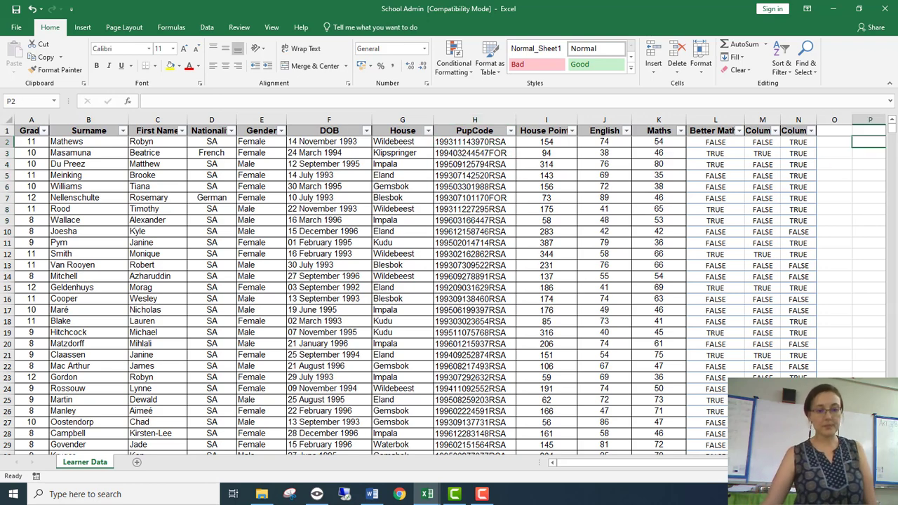
scroll(803, 336, "right", 2)
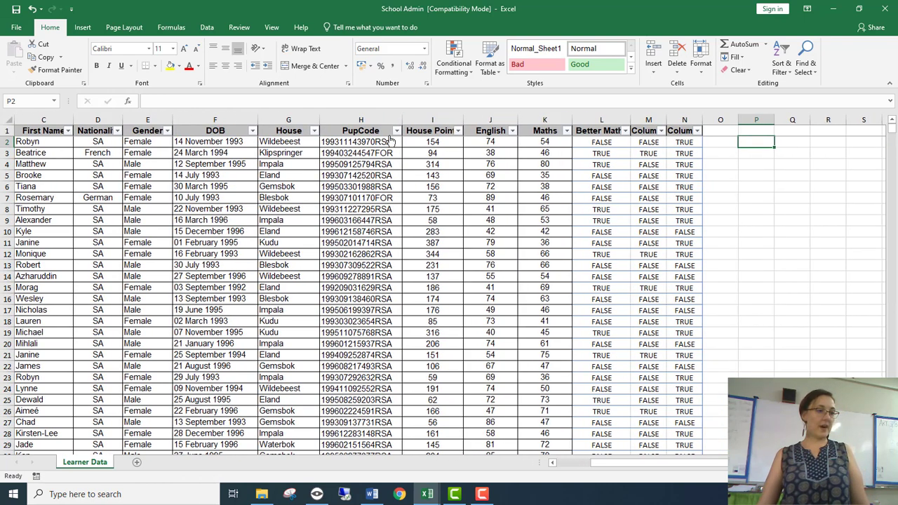
left_click(376, 140)
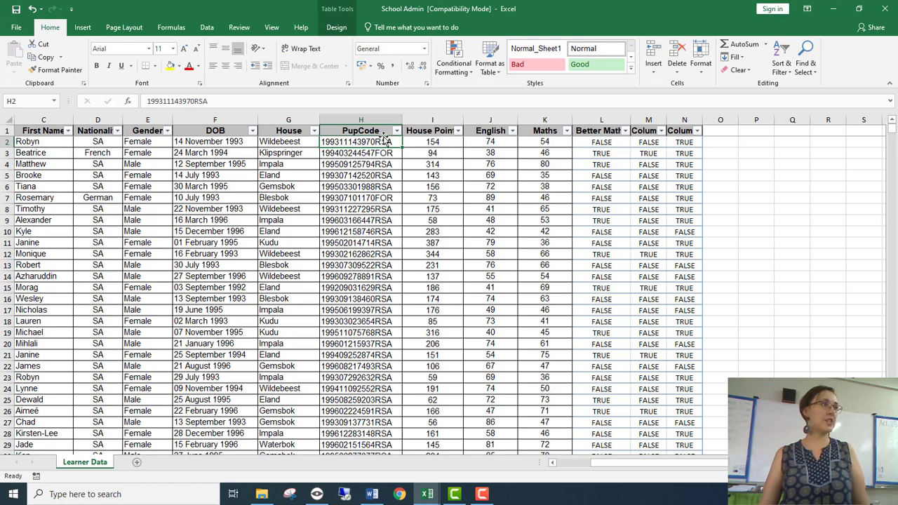
- Enter =FIND("R",H2) in P2 using the function arguments to locate R in the first PupCode, leaving Start_num empty
left_click(750, 140)
type("=")
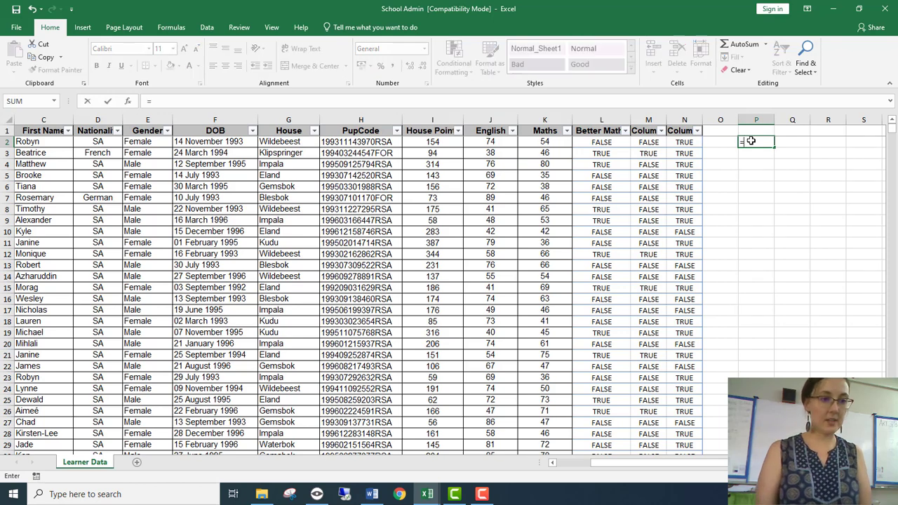
type("FIND(")
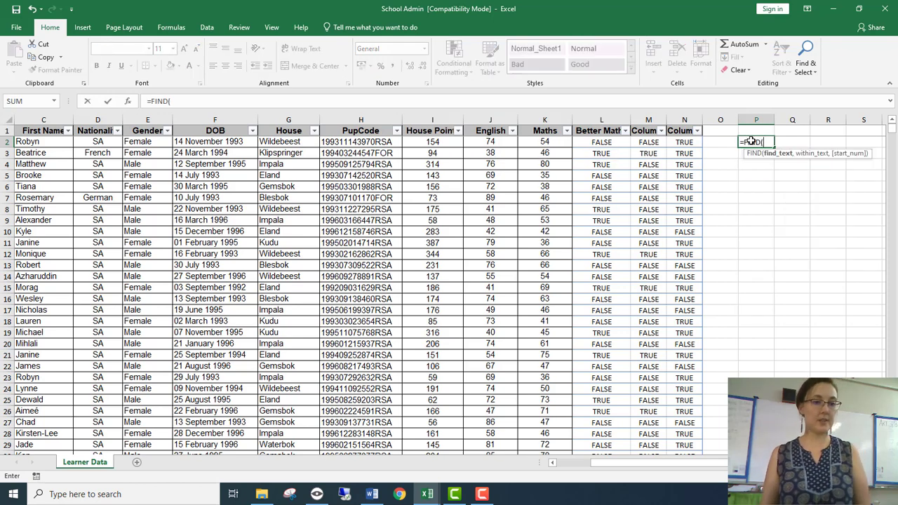
left_click(127, 101)
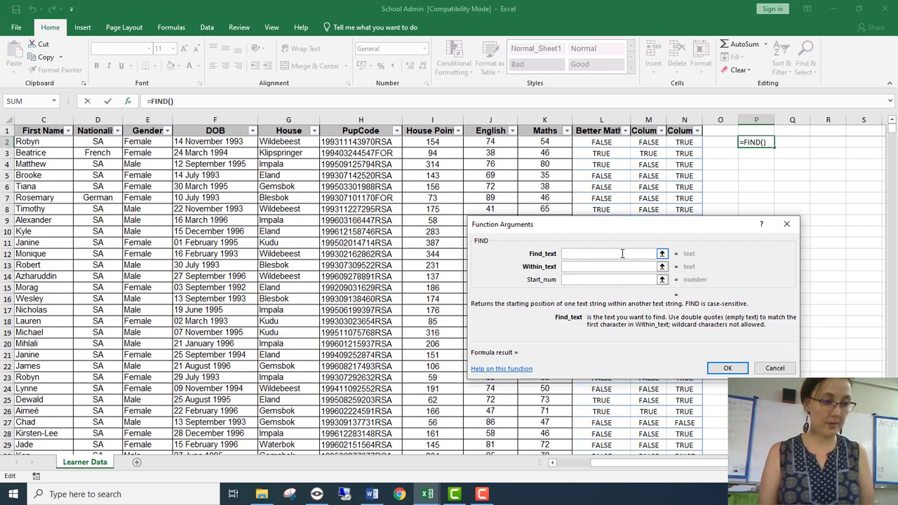
type("R")
key("Tab")
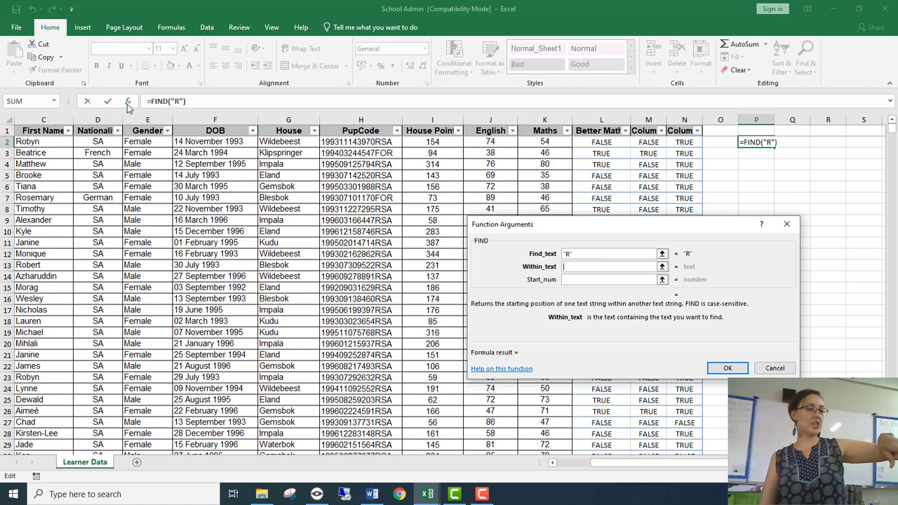
left_click(607, 254)
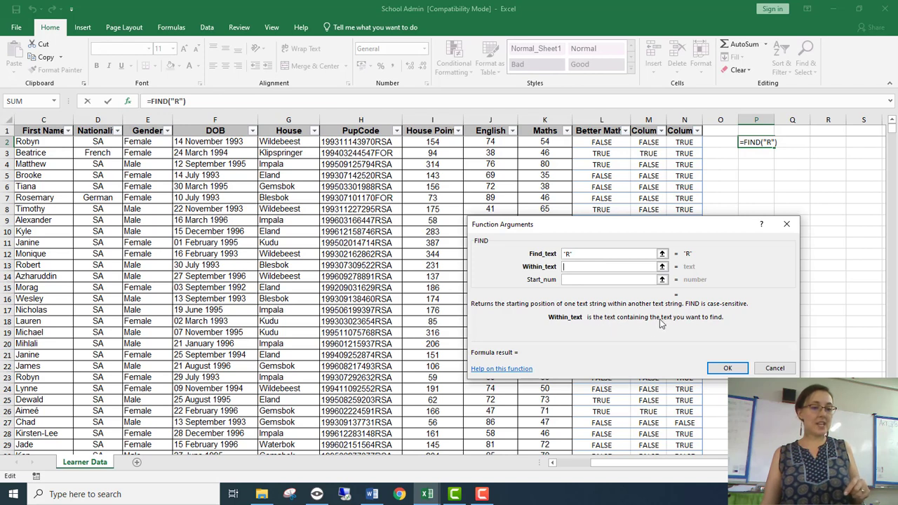
left_click(372, 142)
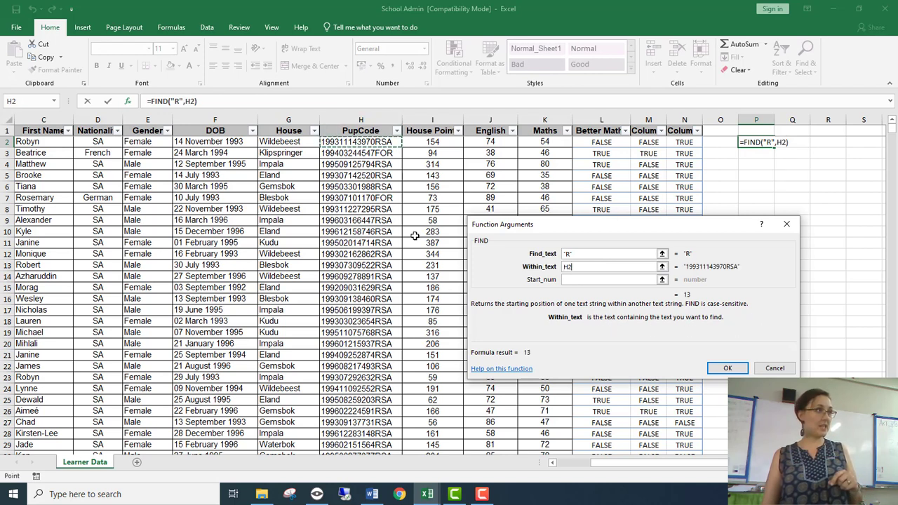
left_click(583, 279)
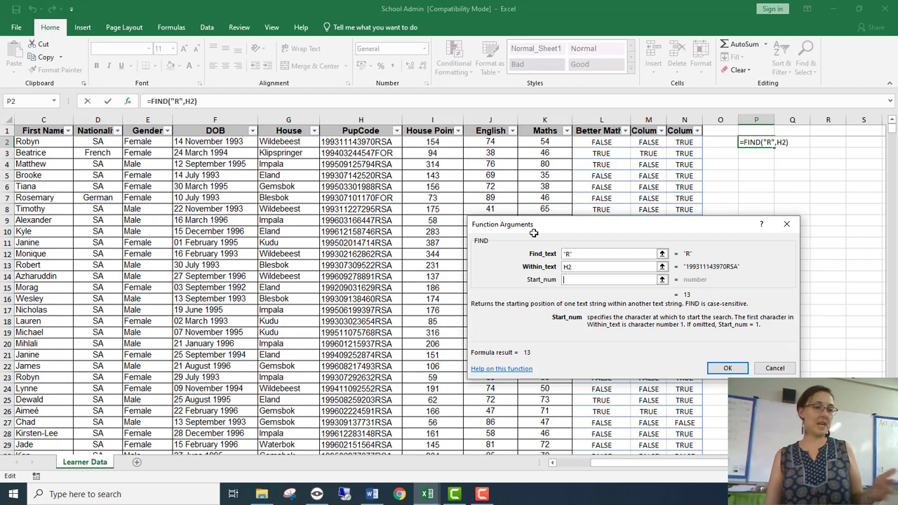
left_click(597, 269)
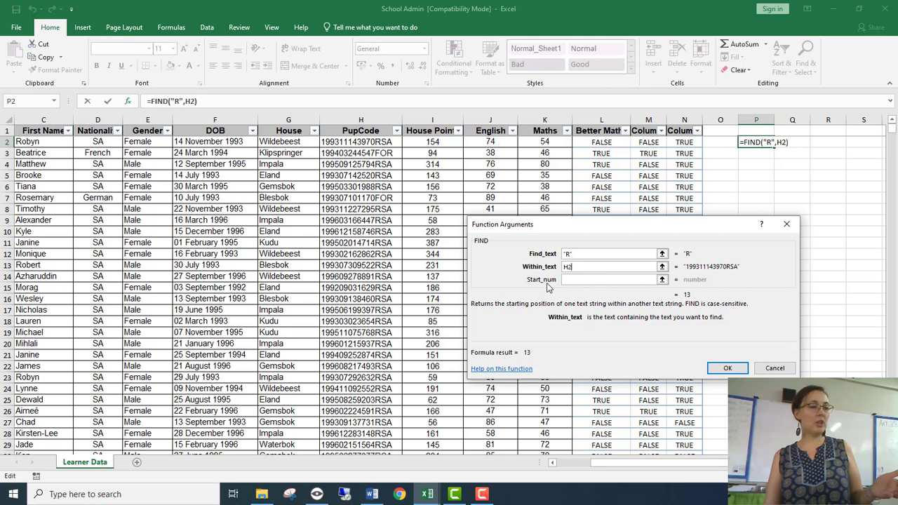
left_click(730, 369)
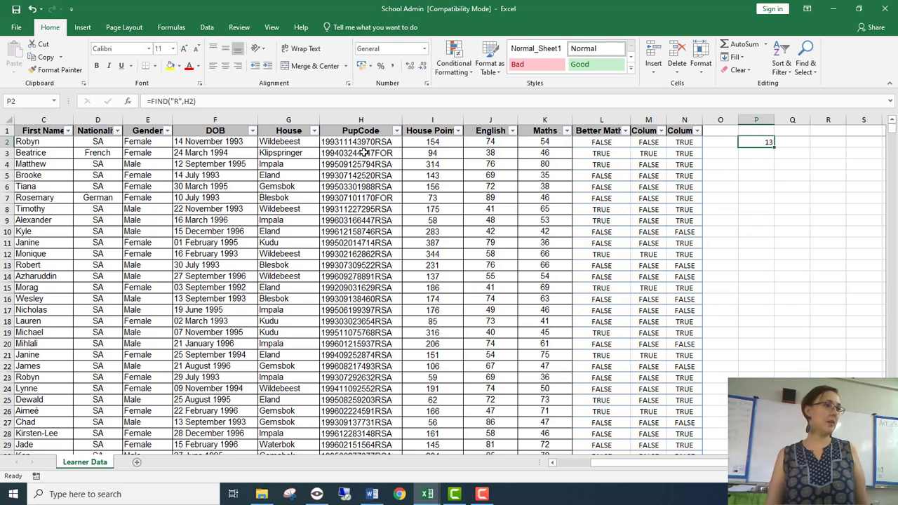
left_click(794, 139)
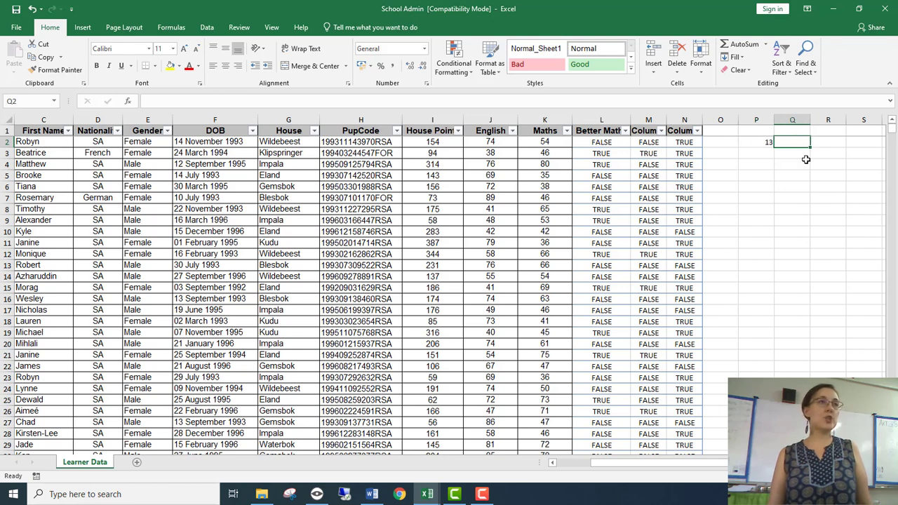